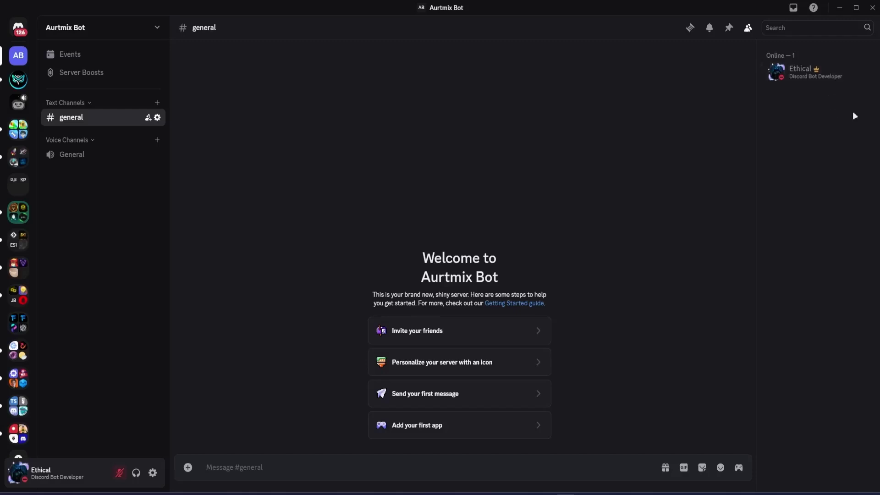
Step: Open the website aurtmix.xyz in the default browser
{"action": "key", "text": "alt+space"}
{"action": "type", "text": "aurtmix."}
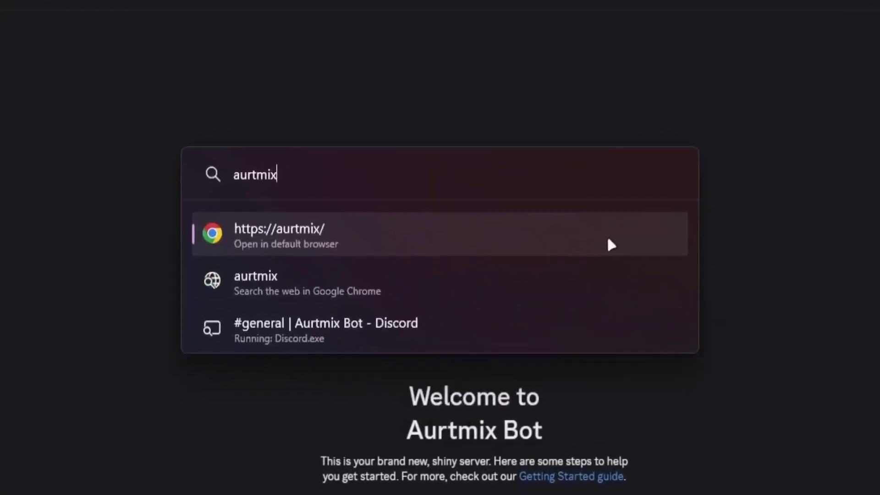
{"action": "type", "text": "xyz"}
{"action": "key", "text": "Return"}
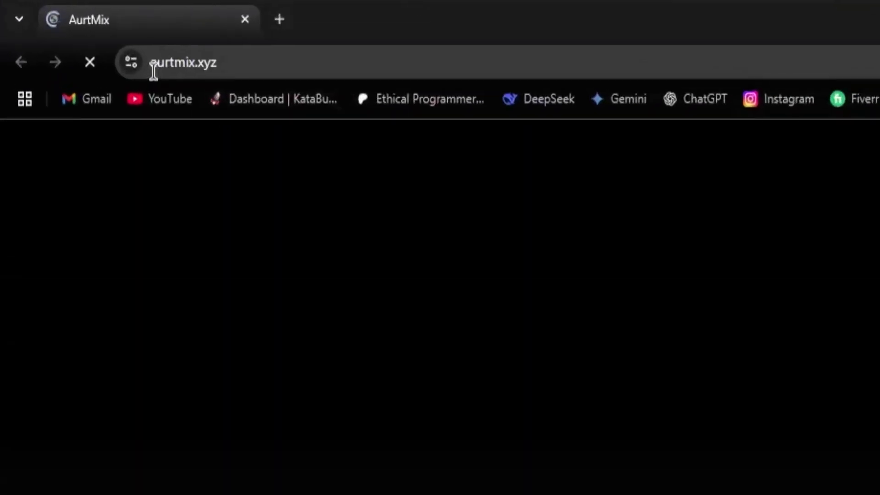
{"action": "left_click_drag", "start_coordinate": [154, 71], "coordinate": [225, 68]}
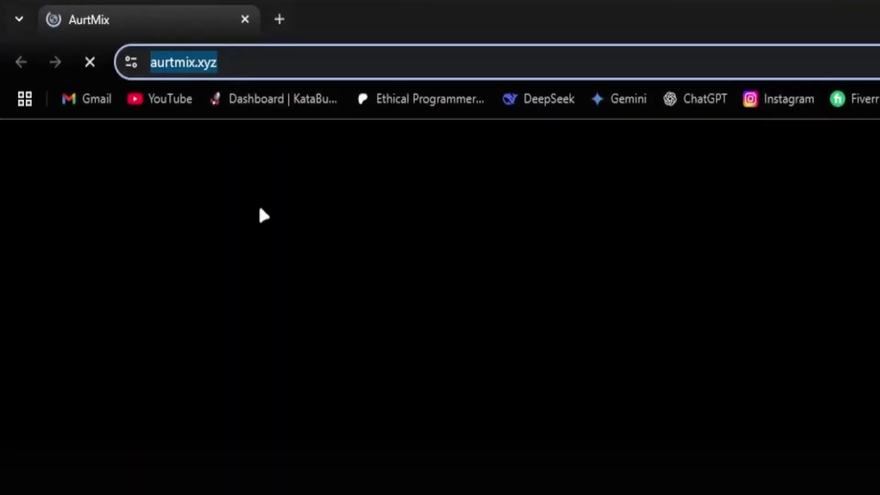
{"action": "left_click", "coordinate": [259, 209]}
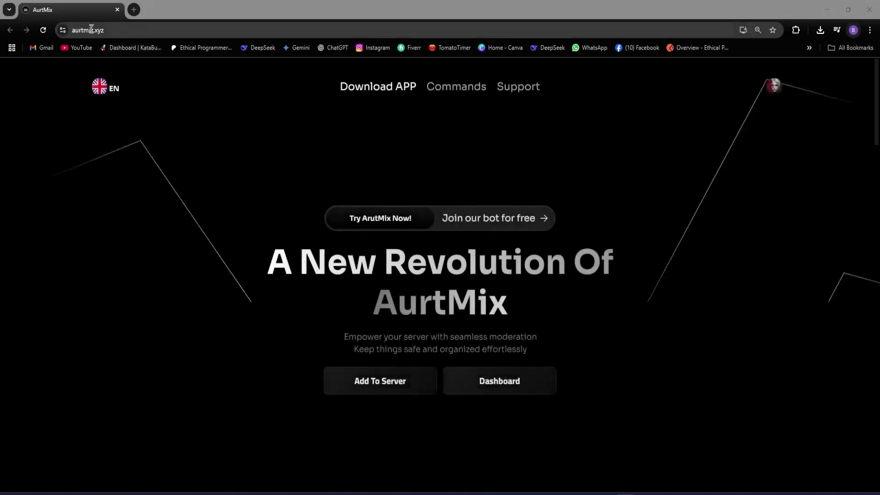
{"action": "left_click", "coordinate": [101, 88]}
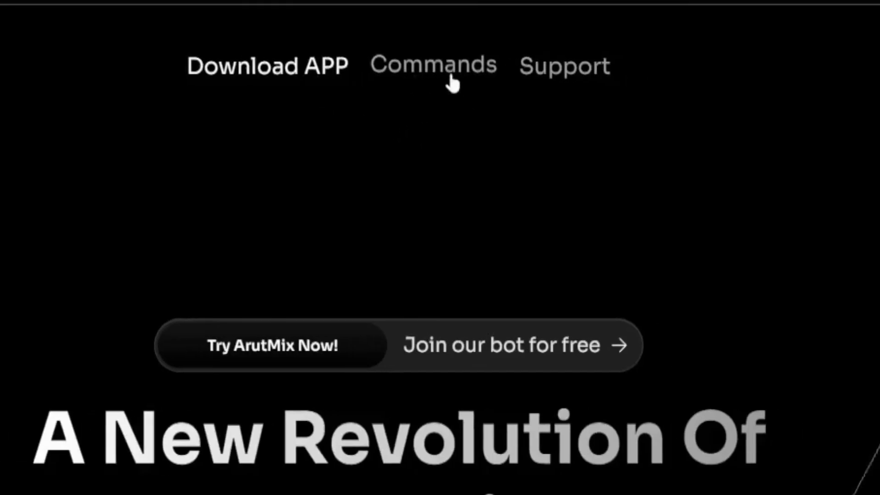
Step: Open the bot's Commands page and enlarge the page zoom to 100%
{"action": "left_click", "coordinate": [452, 78]}
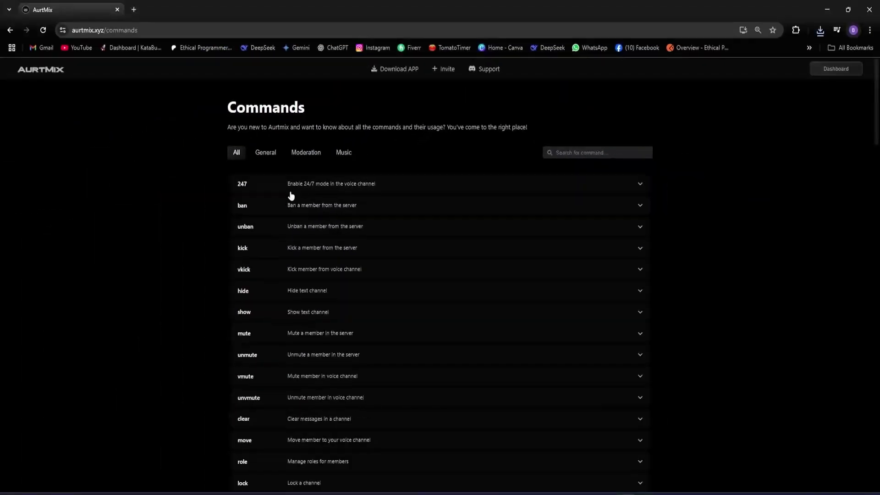
{"action": "key", "text": "ctrl+plus"}
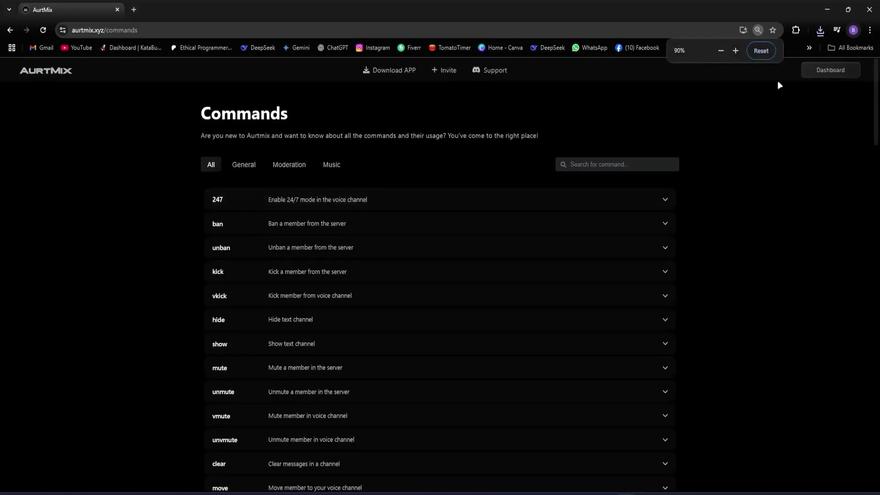
{"action": "left_click", "coordinate": [761, 50]}
{"action": "scroll", "coordinate": [260, 199], "scroll_direction": "down", "scroll_amount": 1}
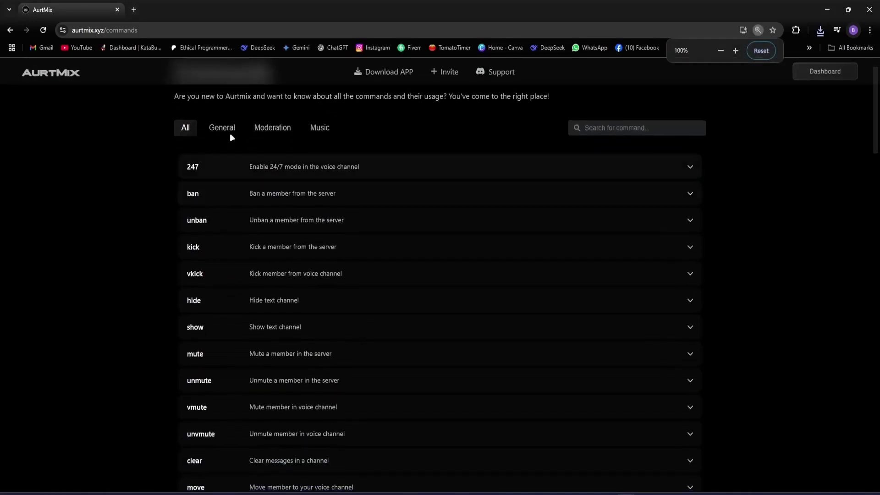
Step: Browse the General, Moderation and Music command categories and expand the usage of the 247 command
{"action": "left_click", "coordinate": [222, 132]}
{"action": "left_click", "coordinate": [267, 132]}
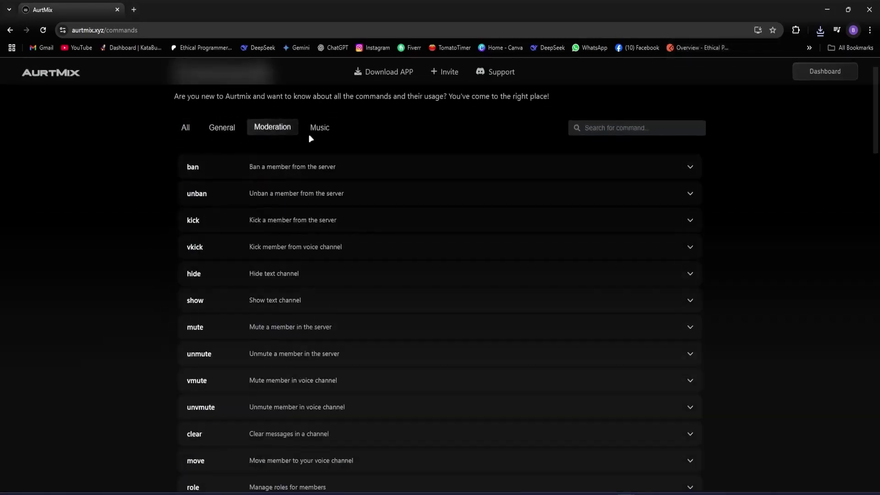
{"action": "left_click", "coordinate": [320, 128]}
{"action": "left_click", "coordinate": [614, 132]}
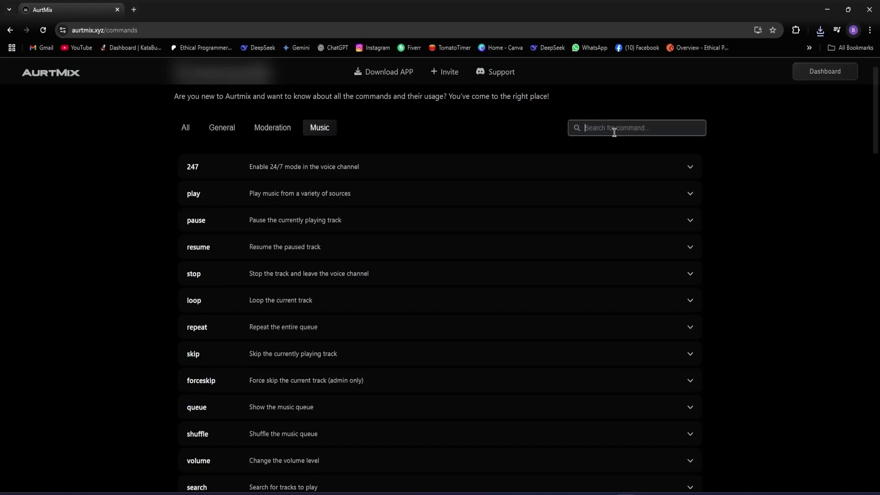
{"action": "left_click", "coordinate": [283, 168]}
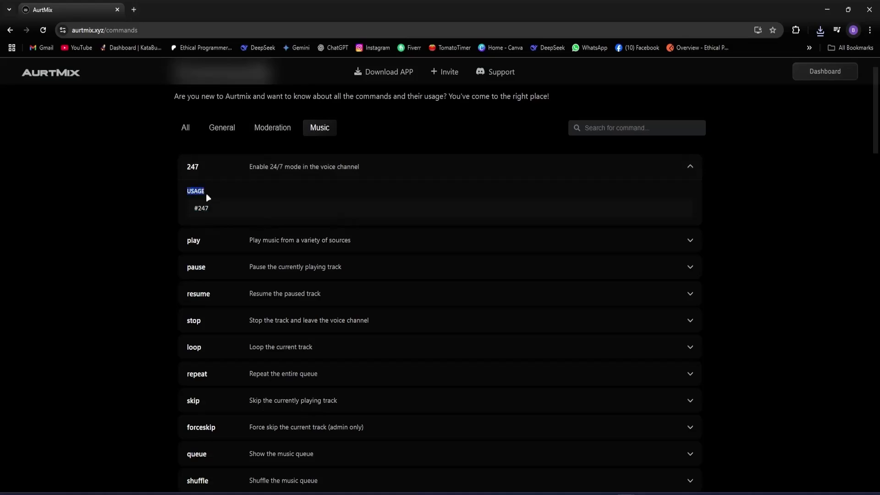
{"action": "scroll", "coordinate": [390, 164], "scroll_direction": "up", "scroll_amount": 1}
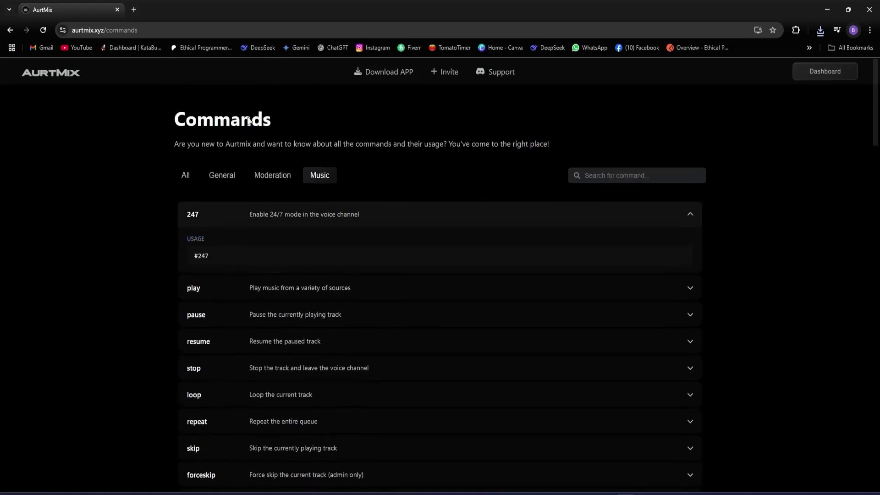
Step: Return to the AurtMix home page, log in through Discord, and dismiss the Discord connection window
{"action": "left_click", "coordinate": [9, 31]}
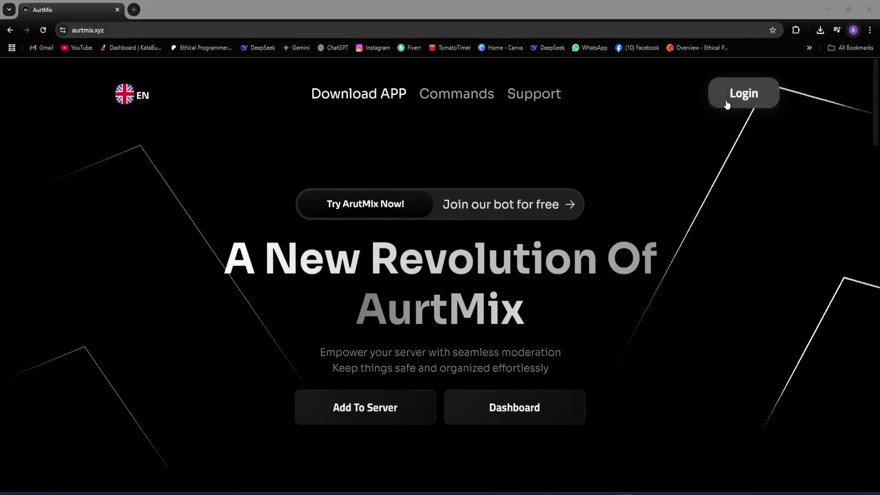
{"action": "left_click", "coordinate": [727, 105]}
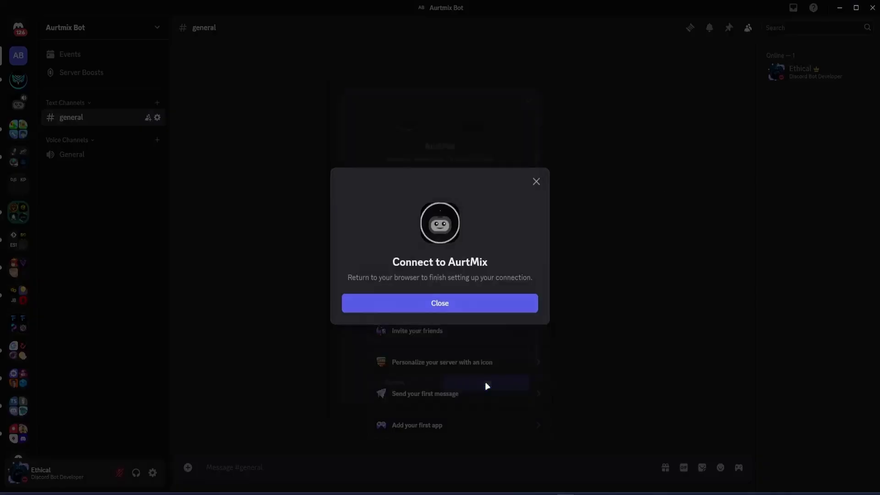
{"action": "left_click", "coordinate": [476, 304]}
{"action": "left_click", "coordinate": [841, 8]}
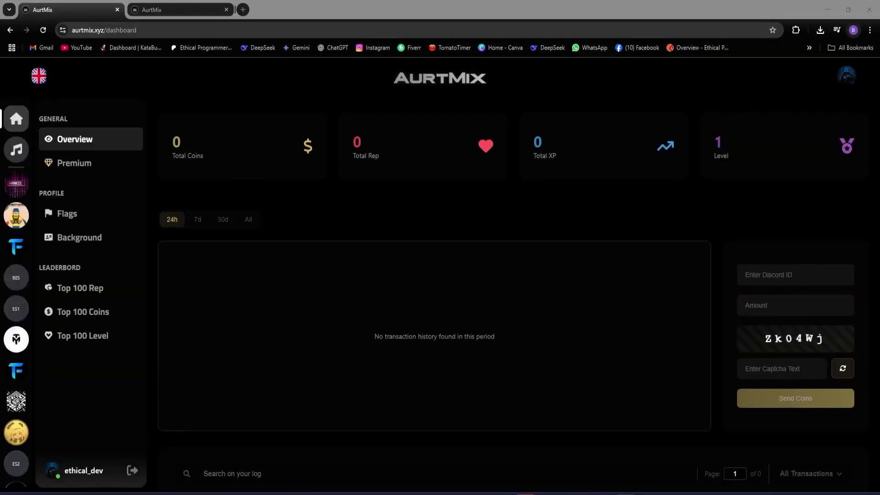
Step: Examine the dashboard overview, including the account statistics, the coin transfer form and the transaction log
{"action": "left_click", "coordinate": [631, 240]}
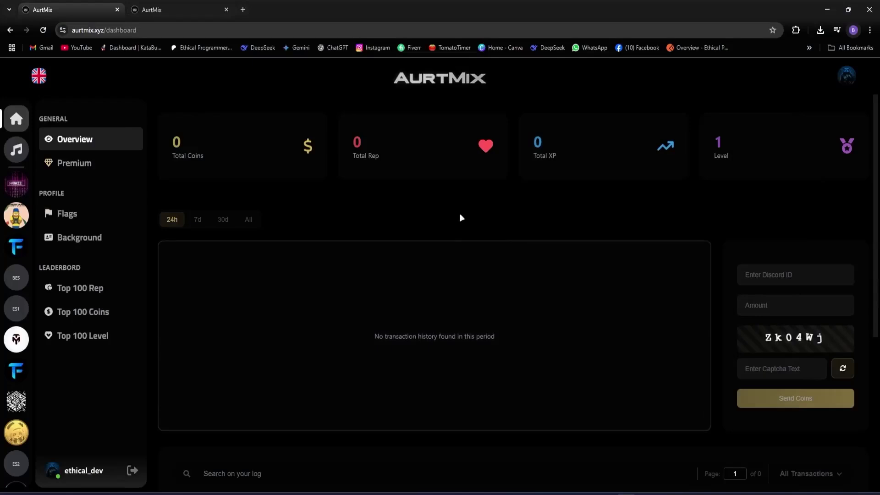
{"action": "scroll", "coordinate": [460, 216], "scroll_direction": "down", "scroll_amount": 1}
{"action": "scroll", "coordinate": [462, 194], "scroll_direction": "up", "scroll_amount": 1}
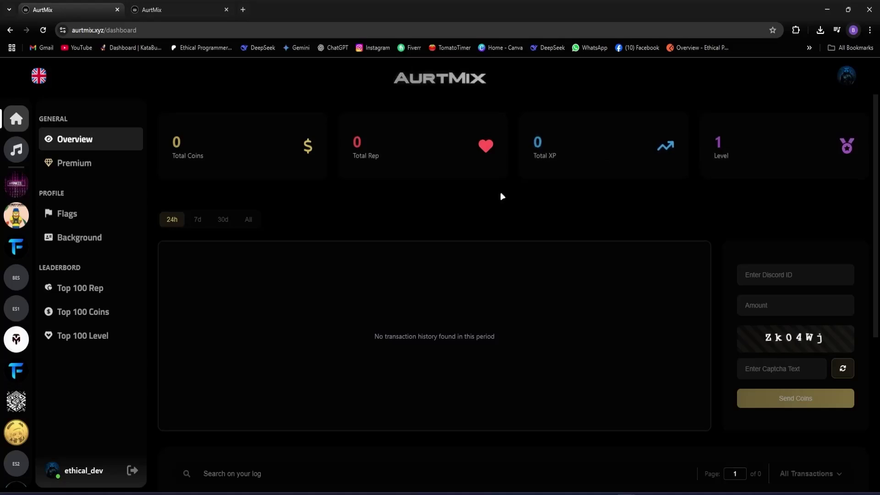
{"action": "scroll", "coordinate": [510, 191], "scroll_direction": "down", "scroll_amount": 1}
{"action": "left_click", "coordinate": [779, 229]}
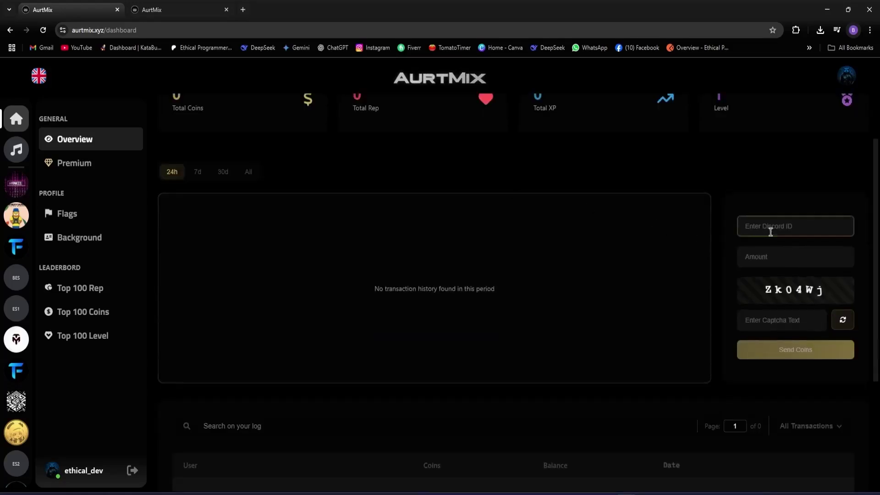
{"action": "left_click", "coordinate": [773, 257]}
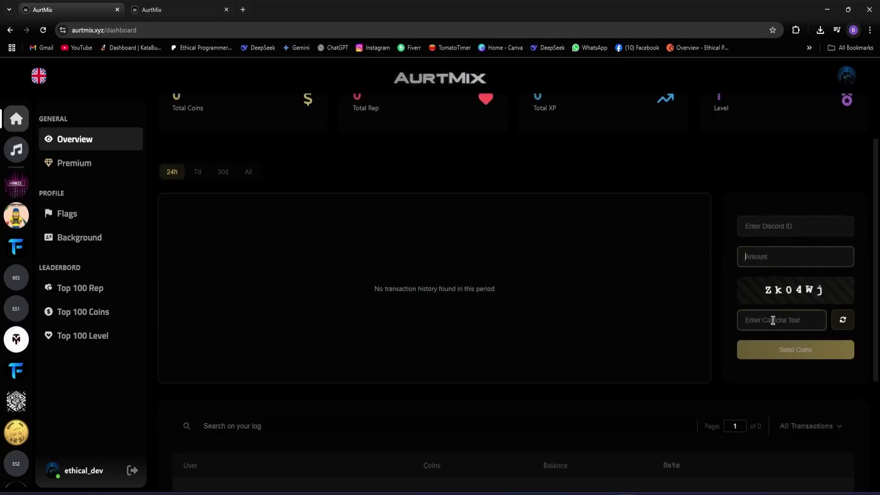
{"action": "scroll", "coordinate": [733, 248], "scroll_direction": "down", "scroll_amount": 1}
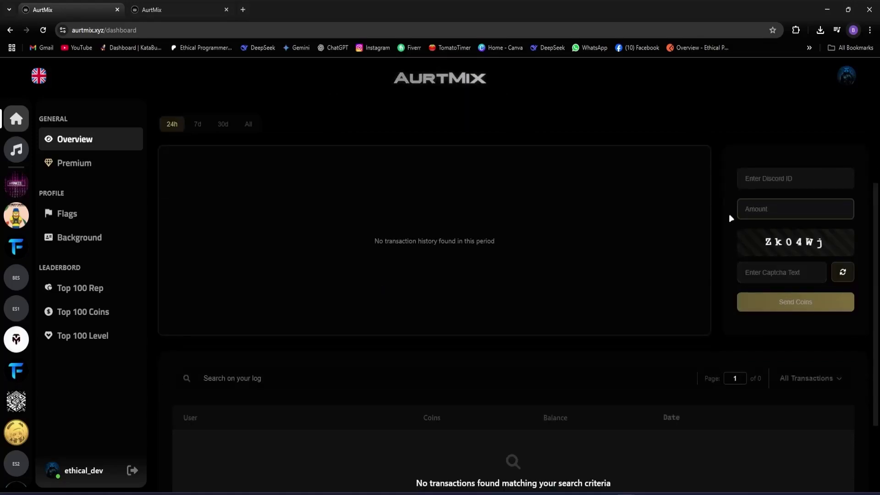
{"action": "scroll", "coordinate": [728, 213], "scroll_direction": "down", "scroll_amount": 2}
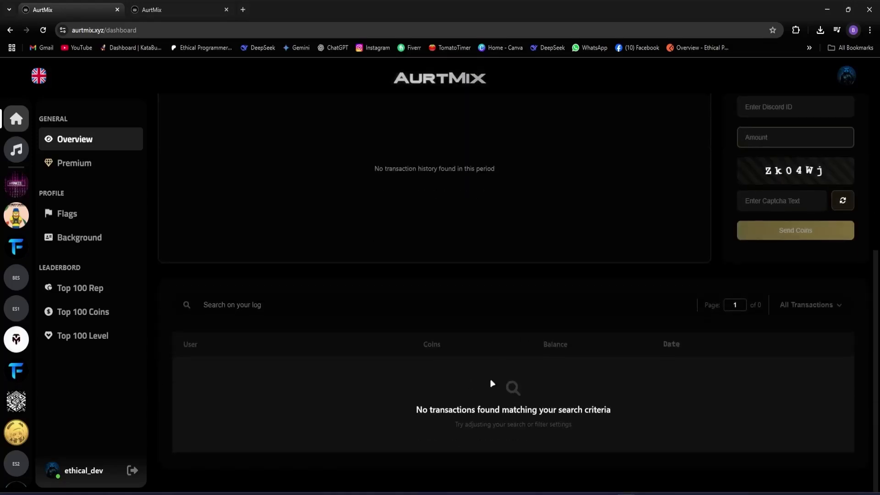
{"action": "scroll", "coordinate": [481, 381], "scroll_direction": "up", "scroll_amount": 3}
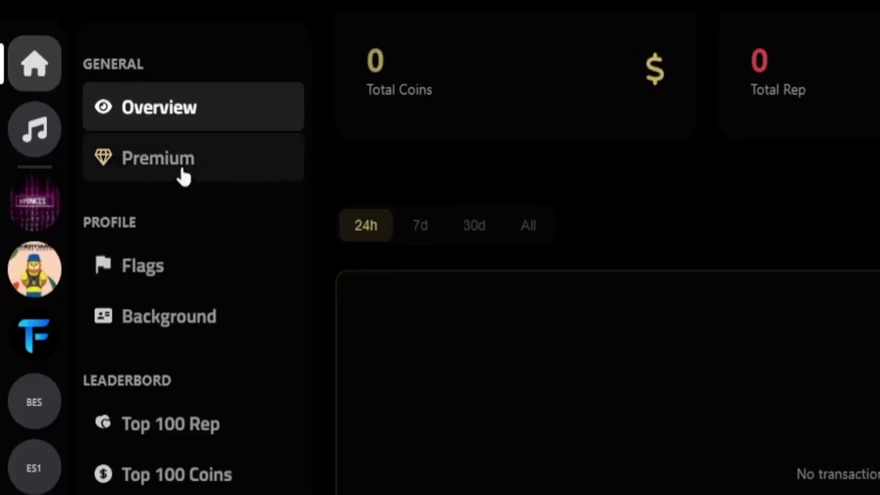
Step: Open the Premium plans and compare the monthly and yearly pricing of Tier 1 and Tier 2
{"action": "left_click", "coordinate": [141, 174]}
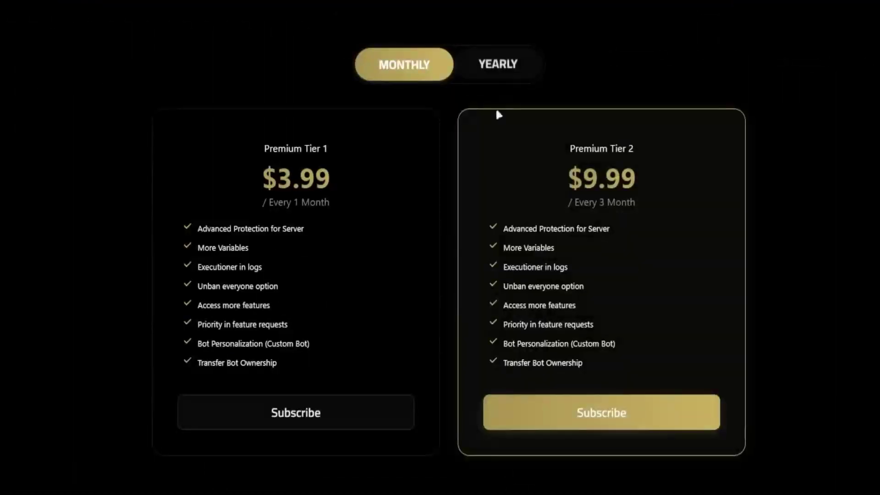
{"action": "left_click_drag", "start_coordinate": [265, 149], "coordinate": [463, 153]}
{"action": "left_click_drag", "start_coordinate": [545, 151], "coordinate": [638, 149]}
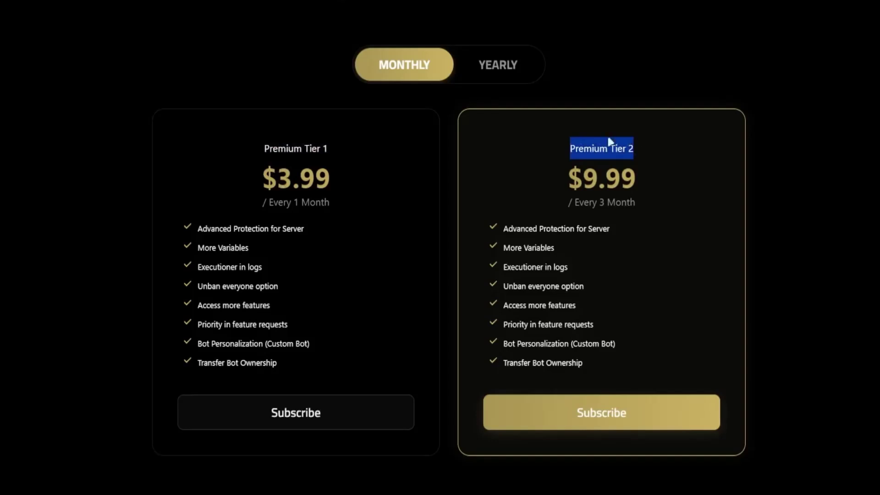
{"action": "left_click", "coordinate": [487, 77]}
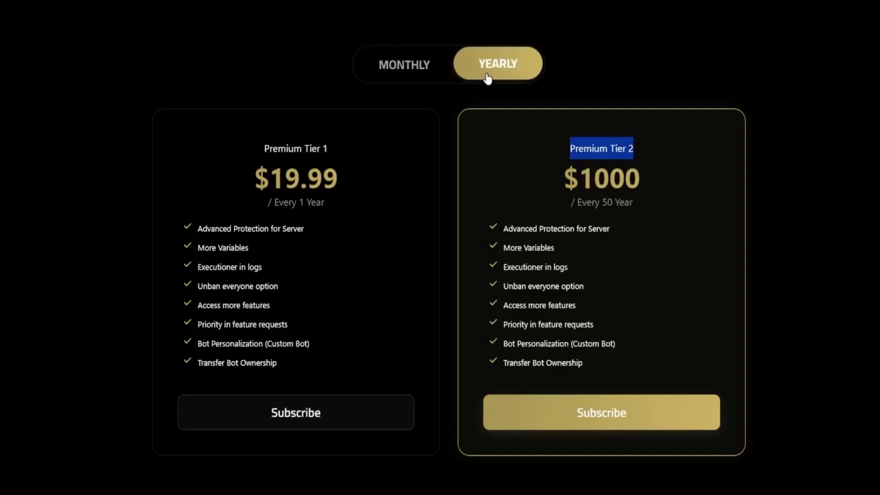
{"action": "left_click", "coordinate": [432, 75]}
{"action": "left_click", "coordinate": [589, 66]}
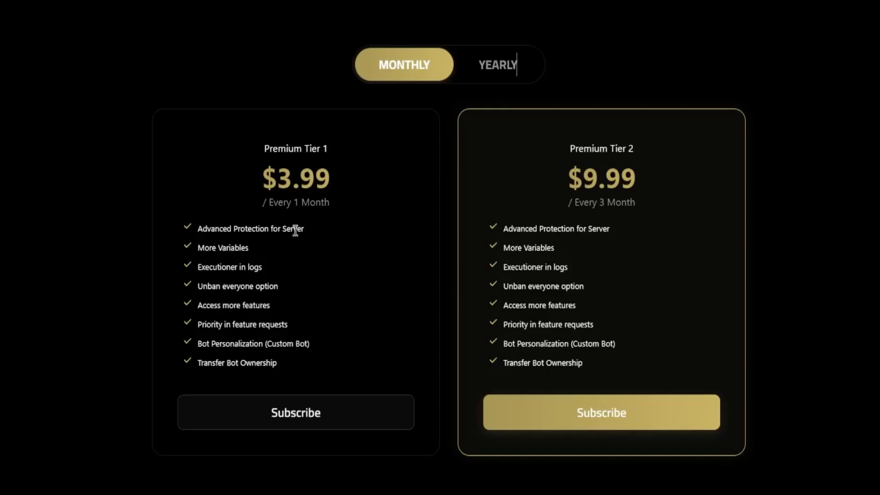
Step: Review the features listed for Premium Tier 1, from advanced server protection to bot ownership transfer
{"action": "left_click_drag", "start_coordinate": [199, 229], "coordinate": [327, 233]}
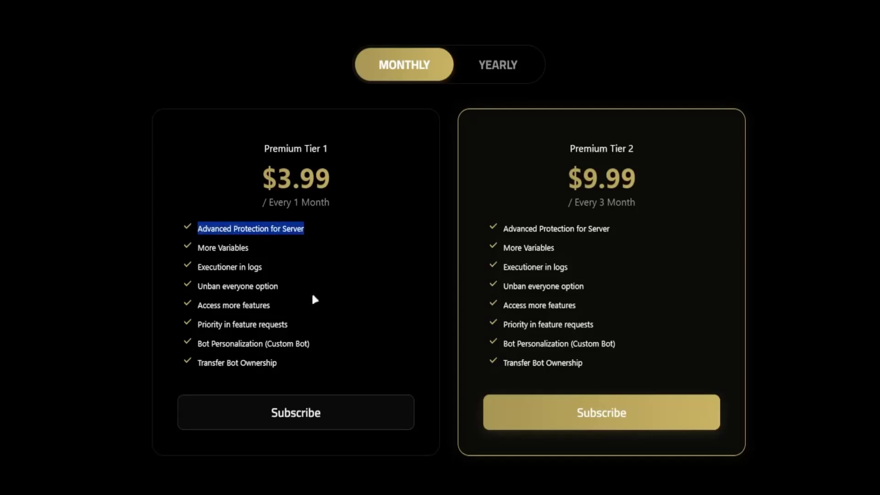
{"action": "left_click_drag", "start_coordinate": [301, 349], "coordinate": [280, 364]}
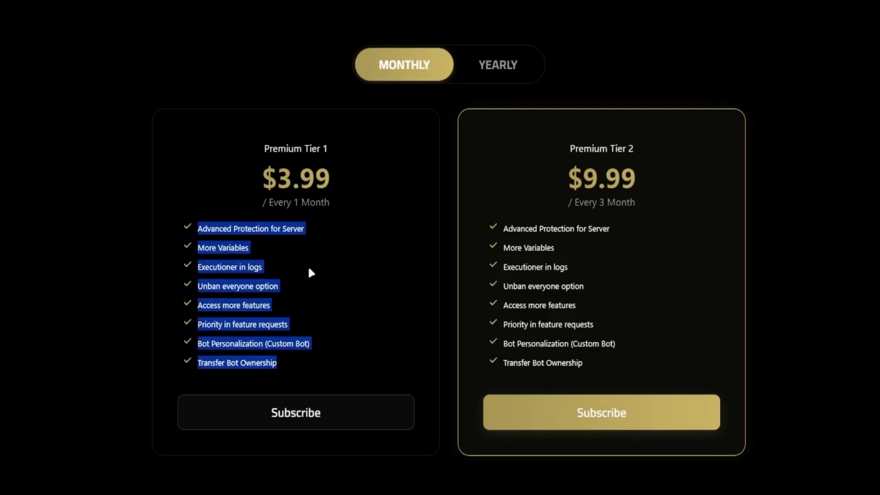
{"action": "left_click", "coordinate": [334, 274]}
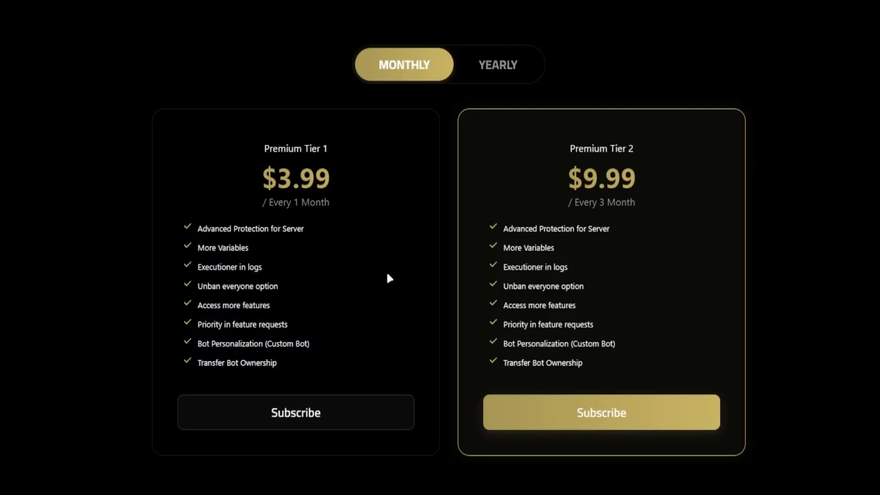
Step: Subscribe to the monthly Premium Tier 1 plan with Credit Card as the payment method and proceed to payment
{"action": "left_click", "coordinate": [387, 416]}
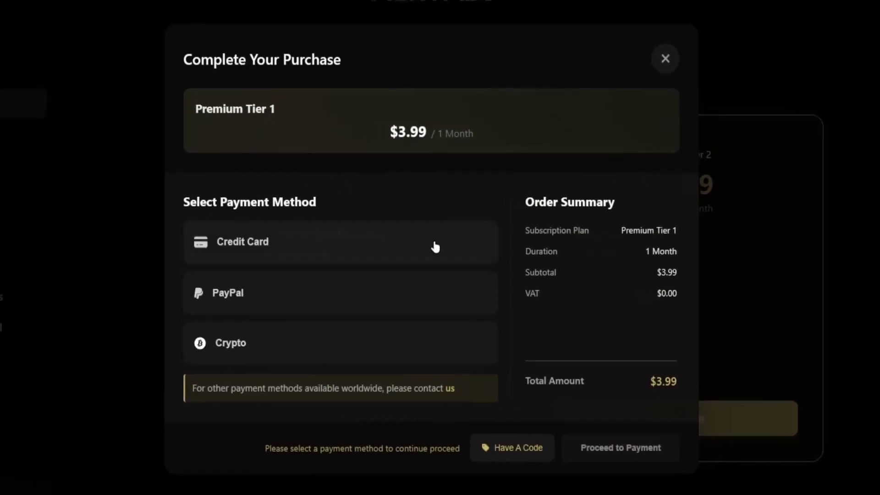
{"action": "left_click", "coordinate": [403, 252]}
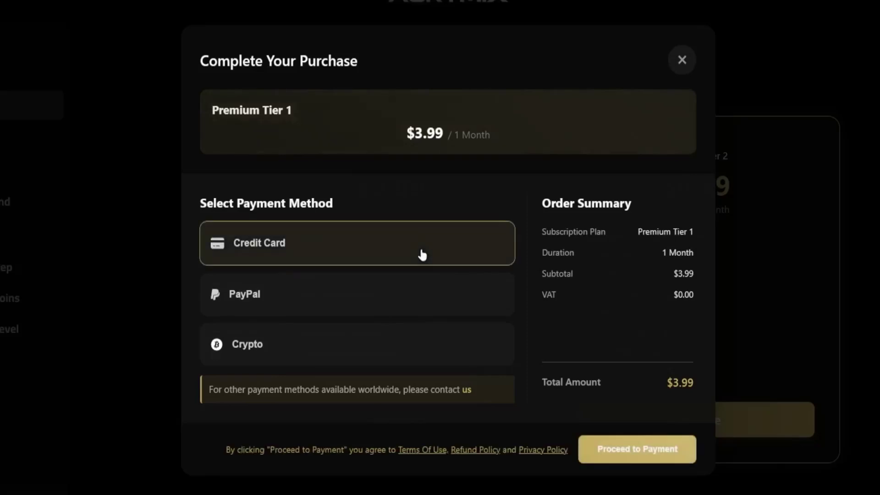
{"action": "left_click", "coordinate": [618, 452]}
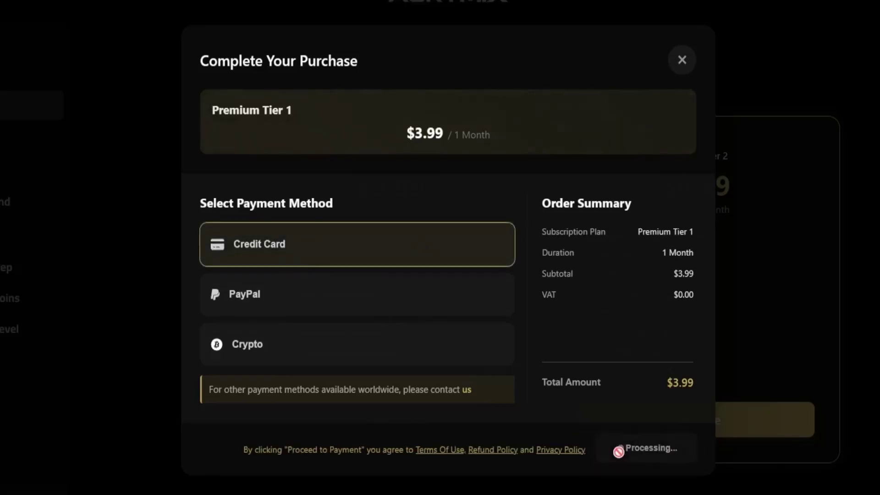
Step: Apply the discount code ETHICAL20 to the Premium Tier 1 order in the checkout form
{"action": "scroll", "coordinate": [429, 202], "scroll_direction": "down", "scroll_amount": 3}
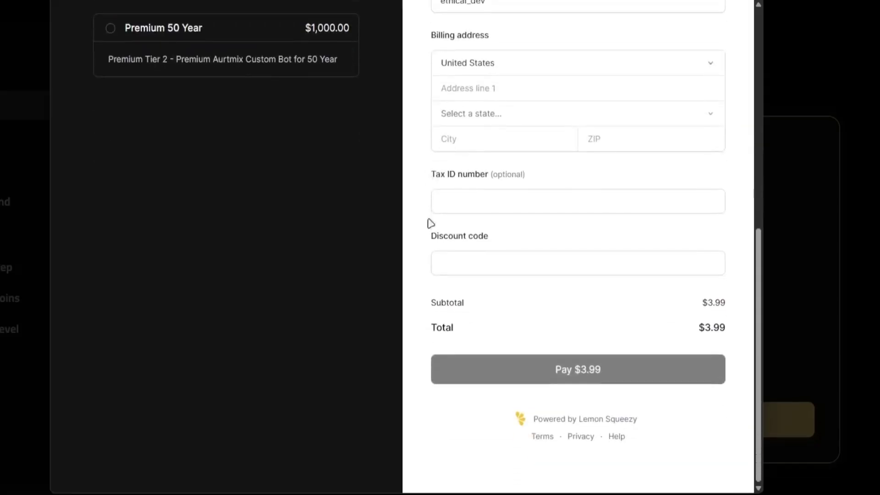
{"action": "left_click", "coordinate": [473, 266]}
{"action": "scroll", "coordinate": [586, 303], "scroll_direction": "up", "scroll_amount": 1}
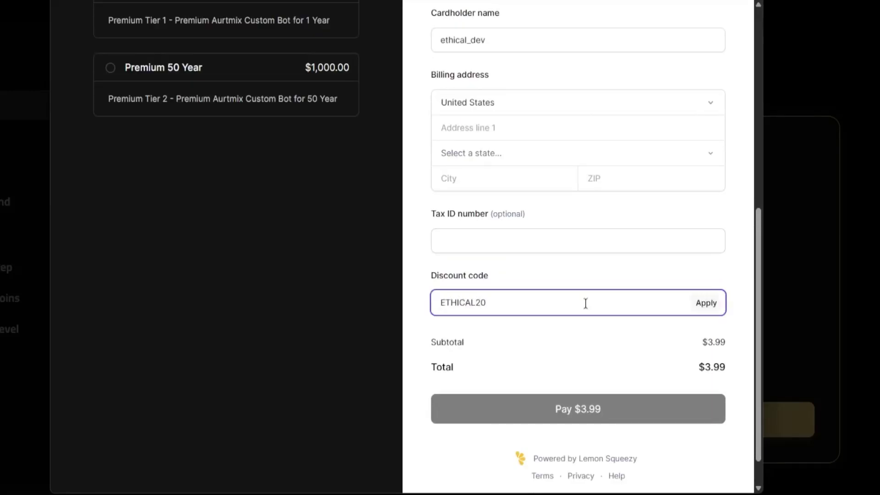
{"action": "left_click", "coordinate": [704, 304]}
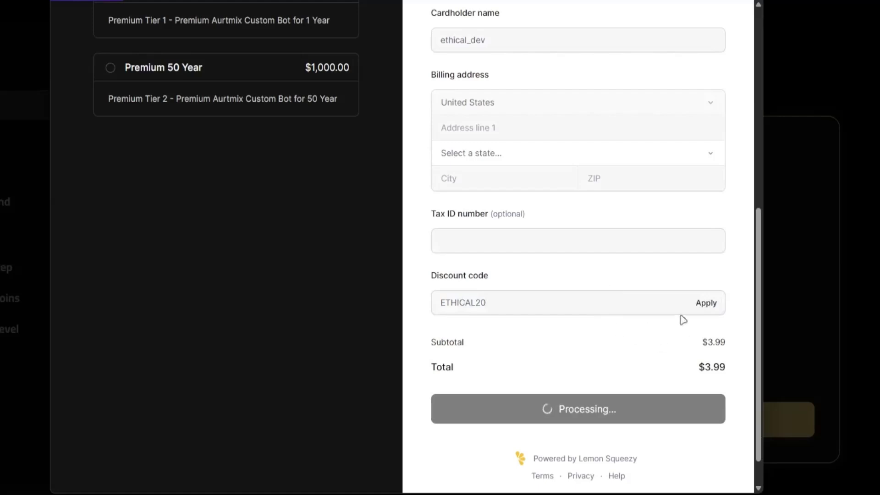
Step: Leave the Premium Tier 1 checkout form and close the purchase dialog
{"action": "key", "text": "Escape"}
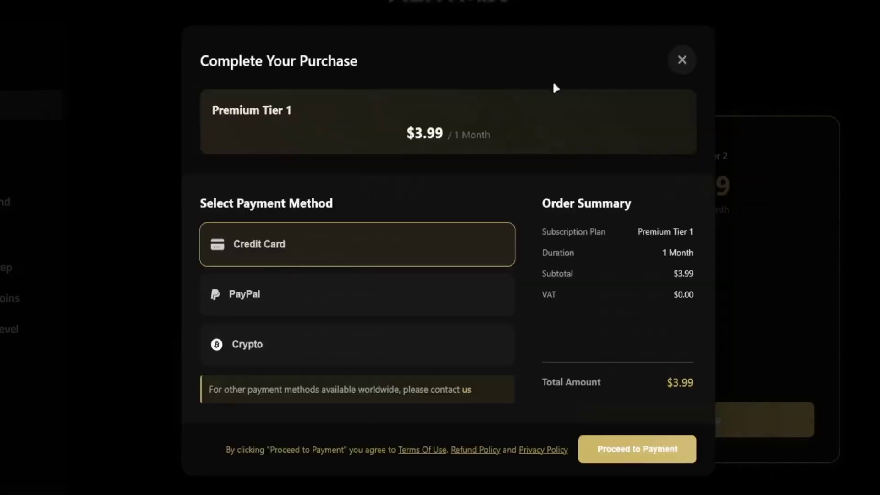
{"action": "left_click", "coordinate": [682, 59]}
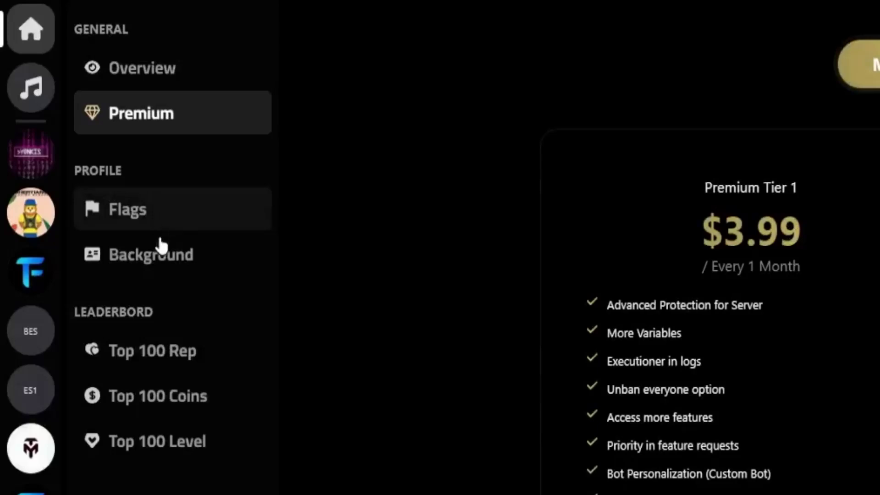
Step: Browse the profile flags and preview the AE flag on the profile card without buying it
{"action": "left_click", "coordinate": [173, 226]}
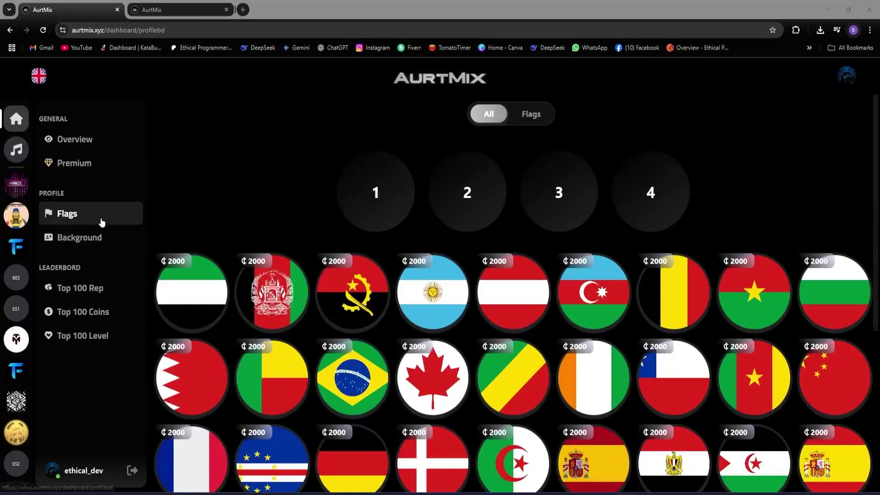
{"action": "scroll", "coordinate": [311, 195], "scroll_direction": "down", "scroll_amount": 1}
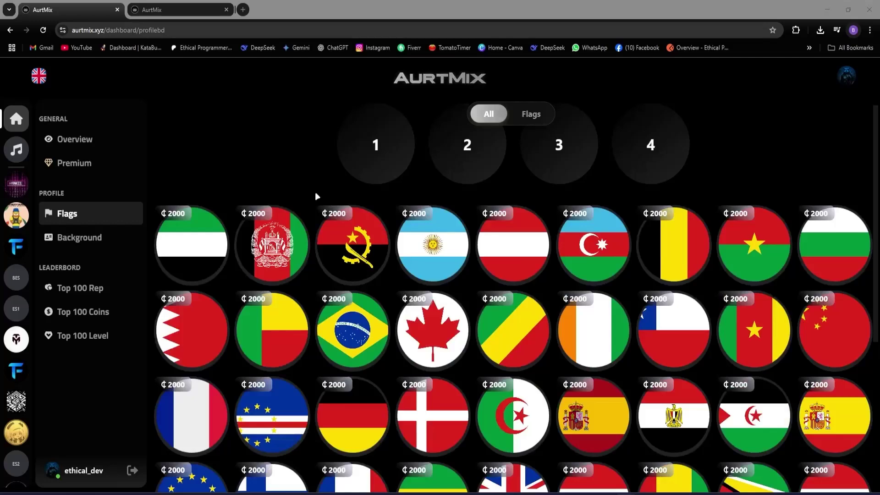
{"action": "scroll", "coordinate": [314, 191], "scroll_direction": "down", "scroll_amount": 2}
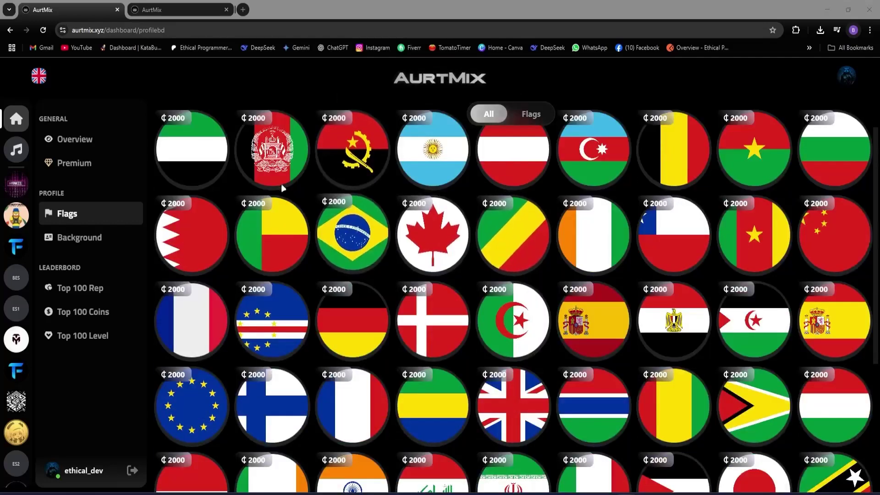
{"action": "left_click", "coordinate": [213, 159]}
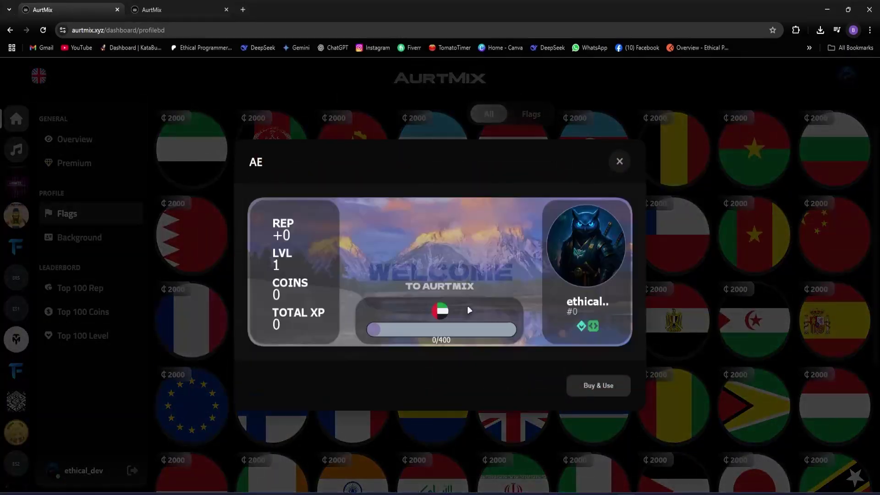
{"action": "left_click", "coordinate": [625, 165]}
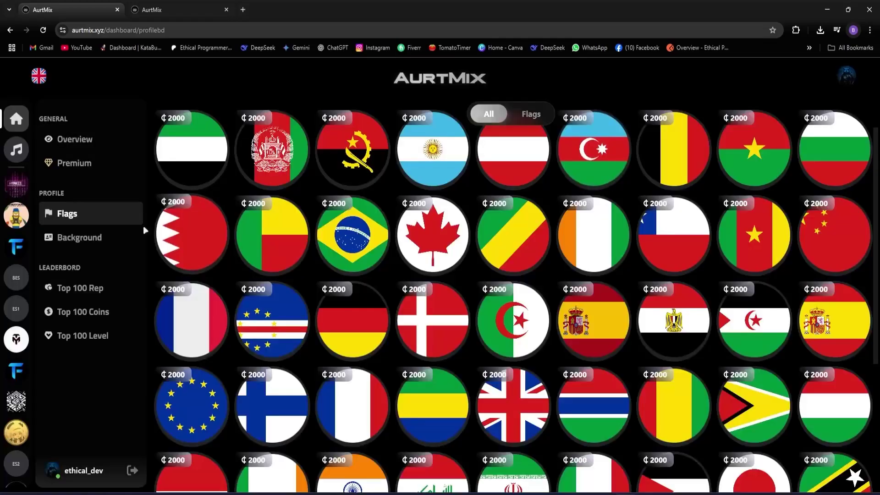
Step: Browse the profile backgrounds across all categories
{"action": "left_click", "coordinate": [114, 237]}
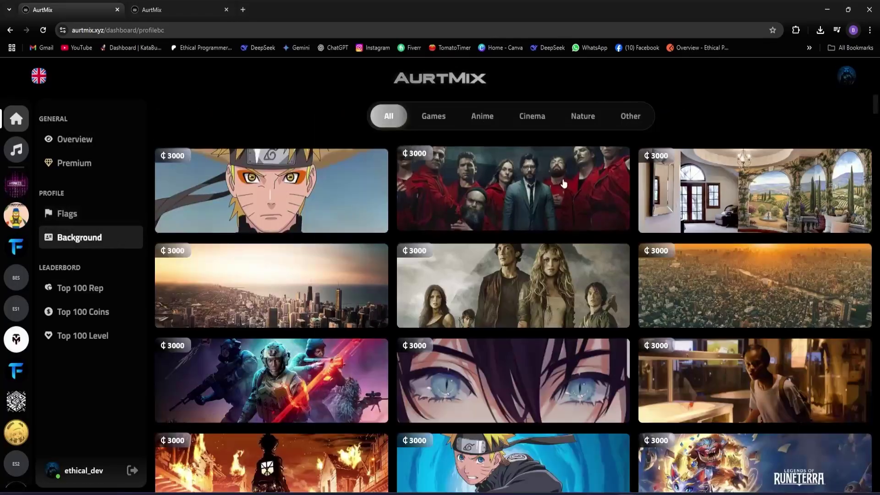
{"action": "scroll", "coordinate": [681, 301], "scroll_direction": "down", "scroll_amount": 4}
{"action": "scroll", "coordinate": [681, 301], "scroll_direction": "down", "scroll_amount": 4}
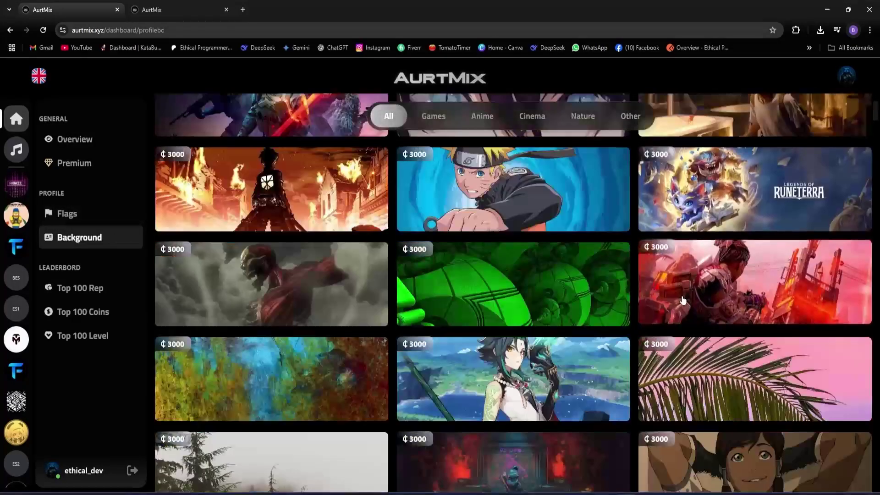
{"action": "scroll", "coordinate": [683, 299], "scroll_direction": "up", "scroll_amount": 6}
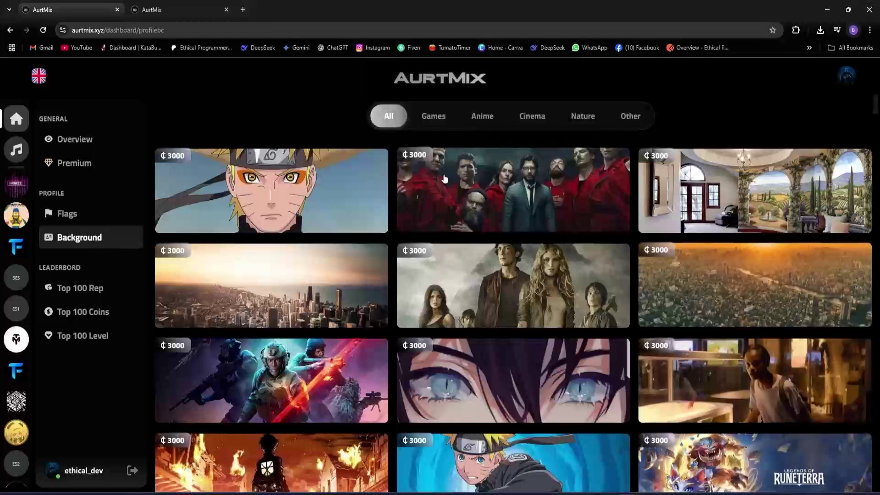
Step: Review the Top 100 Rep and Top 100 Coins leaderboards
{"action": "left_click", "coordinate": [89, 291]}
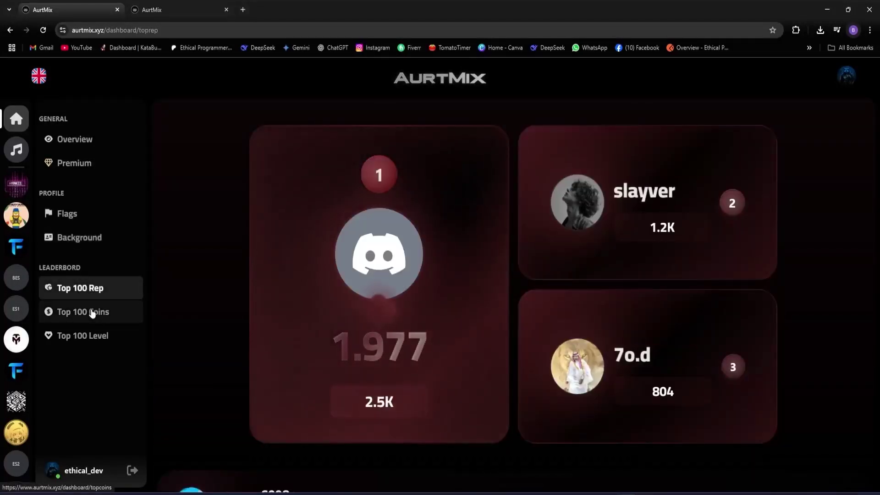
{"action": "left_click", "coordinate": [91, 312]}
{"action": "scroll", "coordinate": [510, 271], "scroll_direction": "down", "scroll_amount": 5}
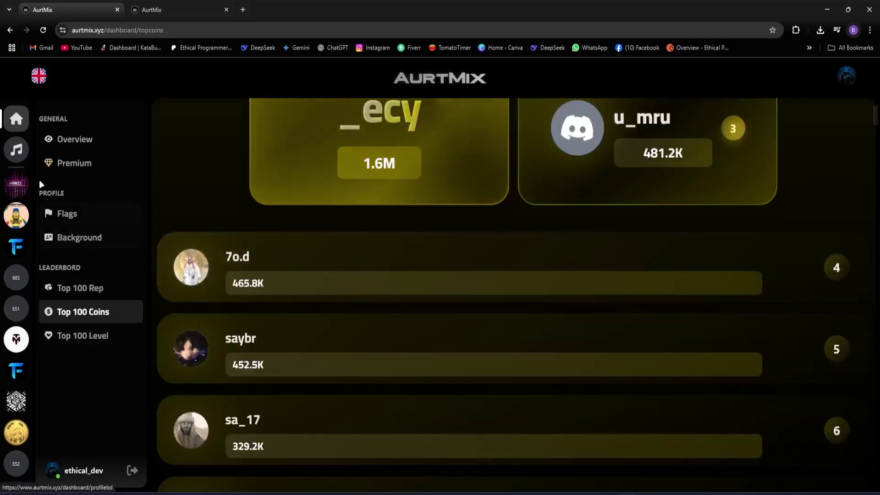
Step: Open the dashboard's music player and look through its suggested songs
{"action": "left_click", "coordinate": [16, 150]}
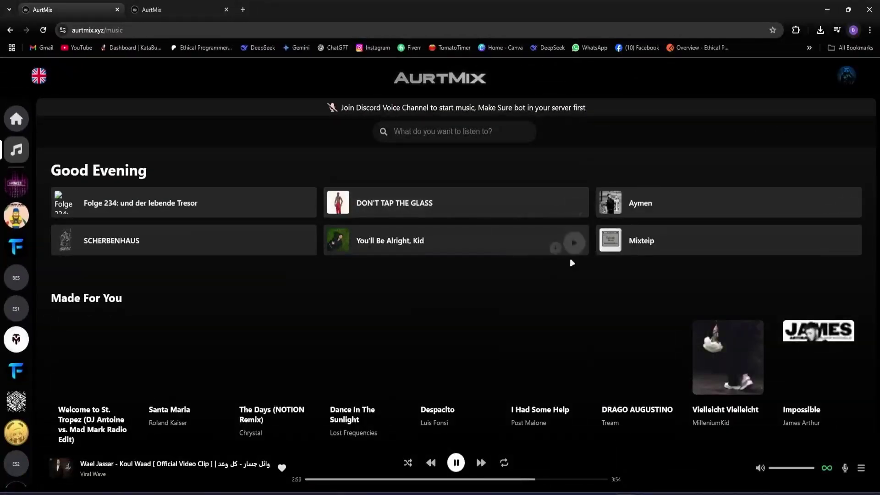
{"action": "scroll", "coordinate": [768, 215], "scroll_direction": "down", "scroll_amount": 5}
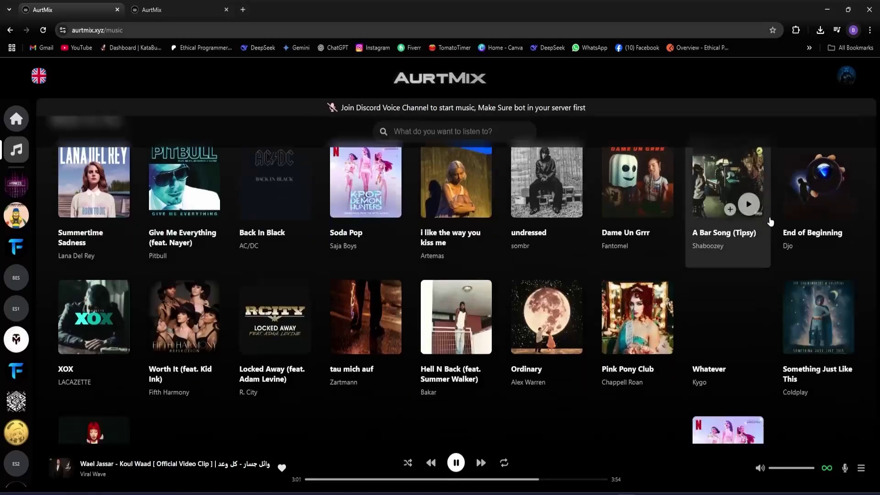
{"action": "scroll", "coordinate": [769, 218], "scroll_direction": "up", "scroll_amount": 5}
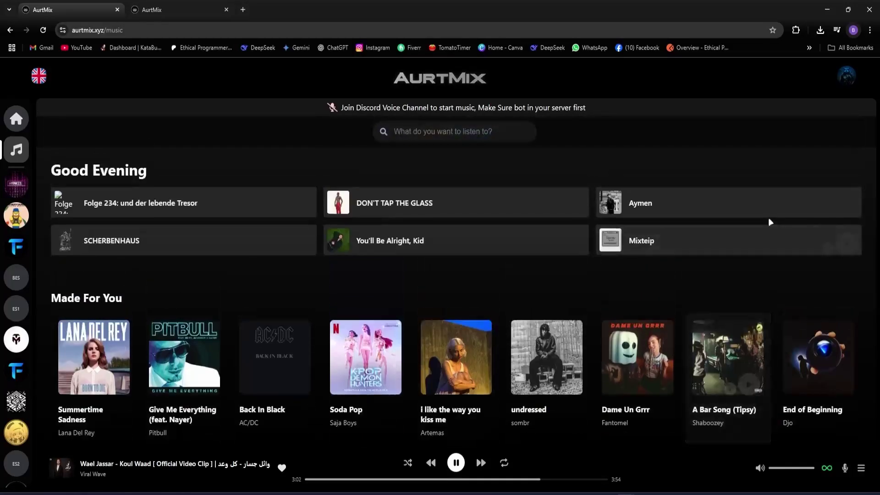
Step: Search the music player for "no copyright song" and read the notice about joining a Discord voice channel
{"action": "left_click", "coordinate": [428, 127]}
{"action": "type", "text": "no copyri"}
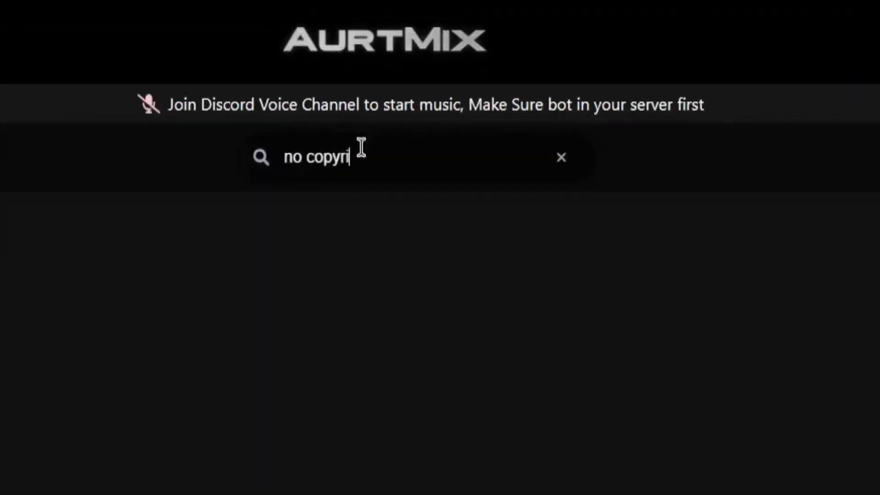
{"action": "type", "text": "ght song"}
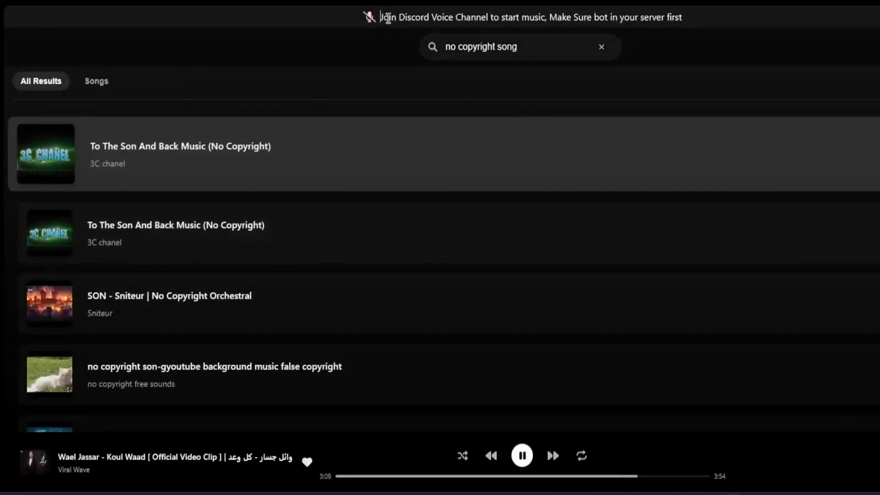
{"action": "left_click_drag", "start_coordinate": [388, 18], "coordinate": [654, 17]}
{"action": "left_click", "coordinate": [627, 18]}
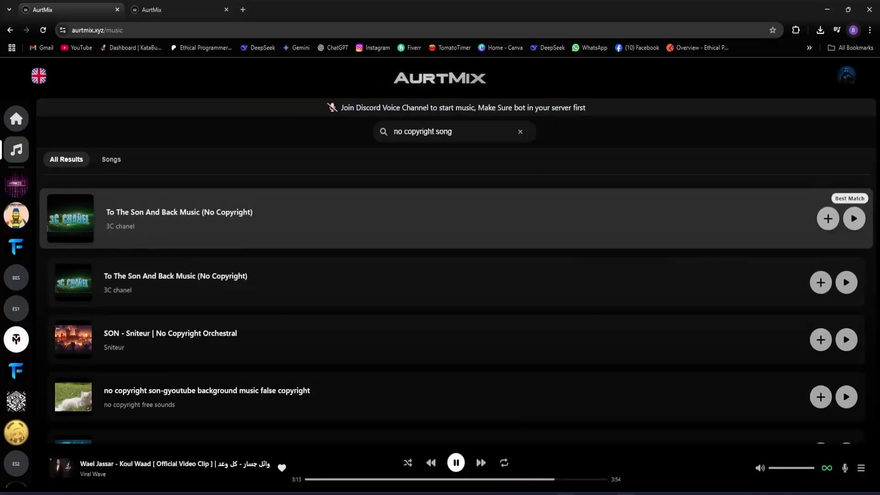
Step: Switch to Discord, authorize the AurtMix app for the Aurtmix Bot server and join the General voice channel
{"action": "key", "text": "ctrl+Tab"}
{"action": "left_click", "coordinate": [392, 419]}
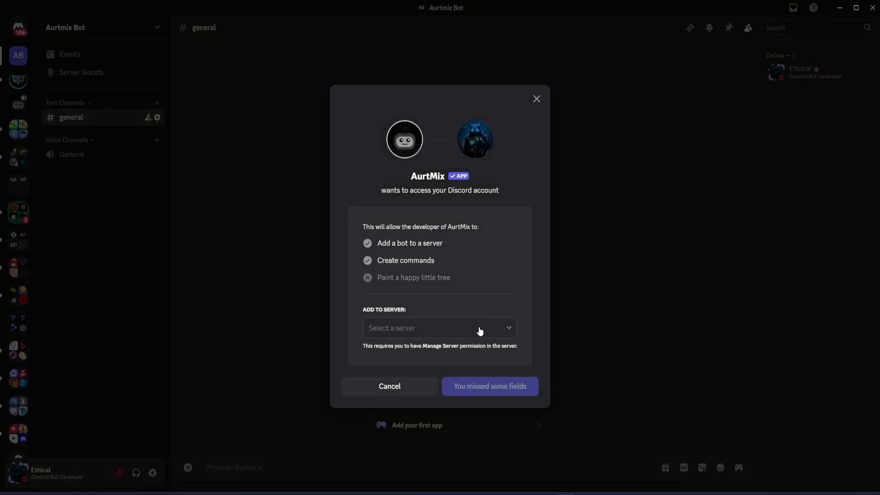
{"action": "left_click", "coordinate": [480, 329]}
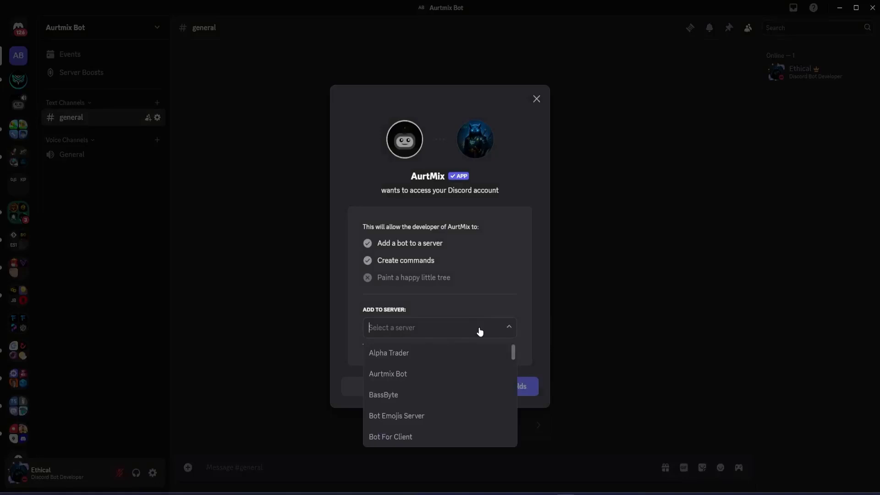
{"action": "type", "text": "aur"}
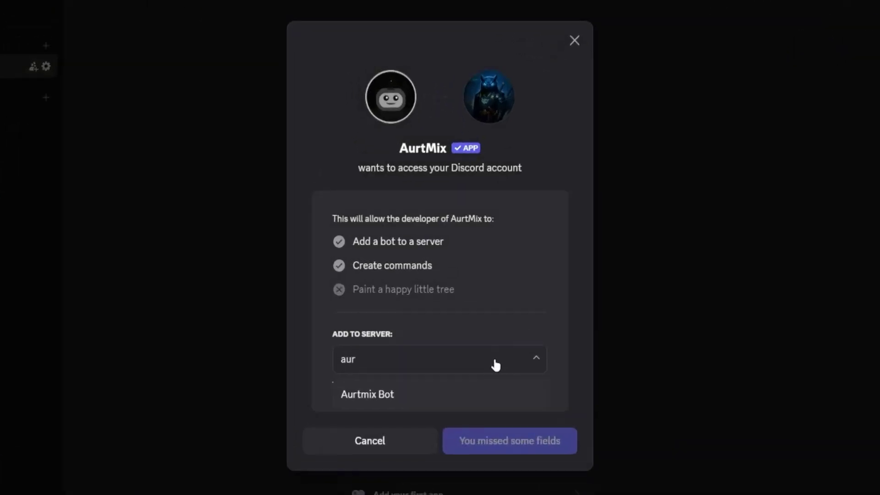
{"action": "left_click", "coordinate": [442, 398]}
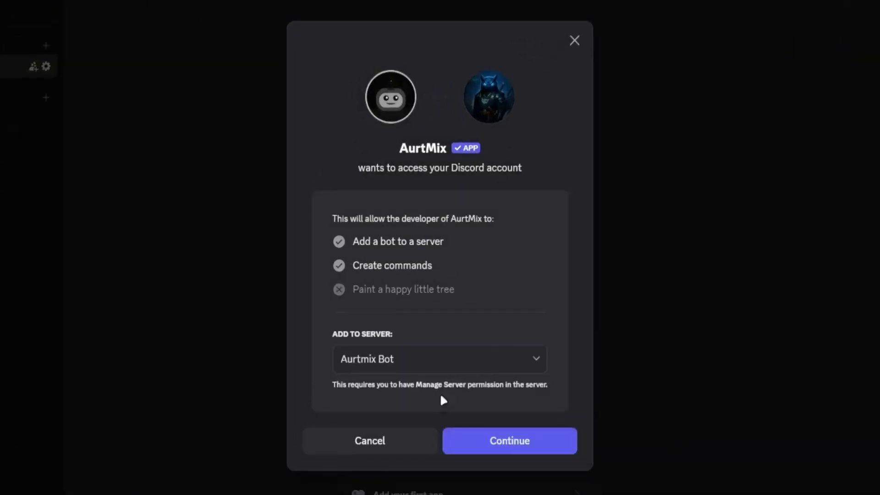
{"action": "left_click", "coordinate": [504, 440]}
{"action": "left_click", "coordinate": [510, 454]}
{"action": "left_click", "coordinate": [440, 327]}
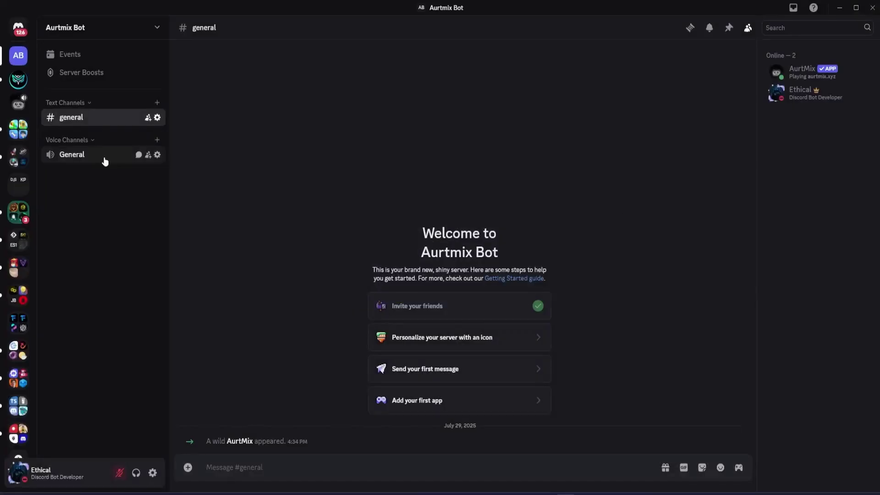
{"action": "left_click", "coordinate": [164, 202]}
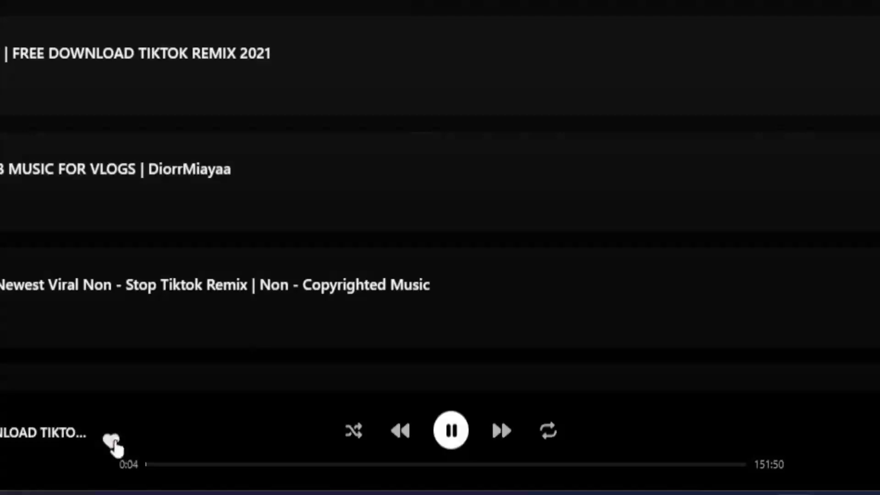
Step: Adjust the music player's volume, turn on its infinity mode and open its list
{"action": "left_click", "coordinate": [451, 446]}
{"action": "left_click_drag", "start_coordinate": [653, 448], "coordinate": [726, 448]}
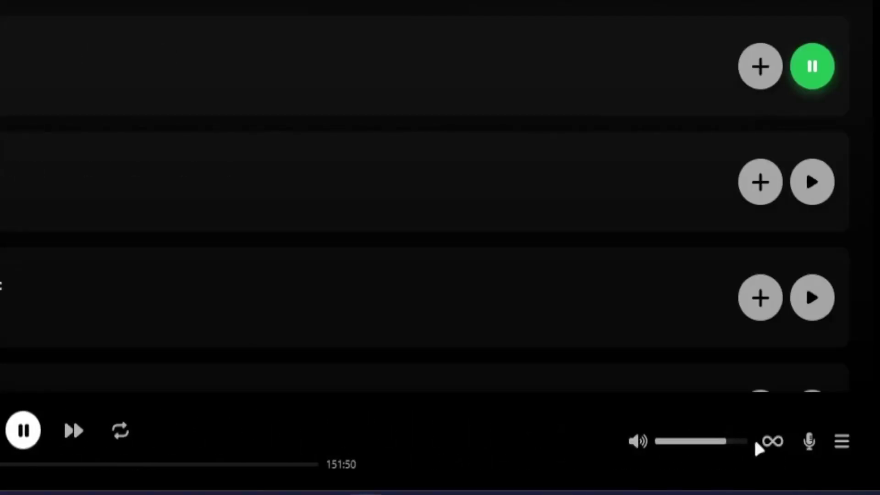
{"action": "left_click", "coordinate": [776, 445]}
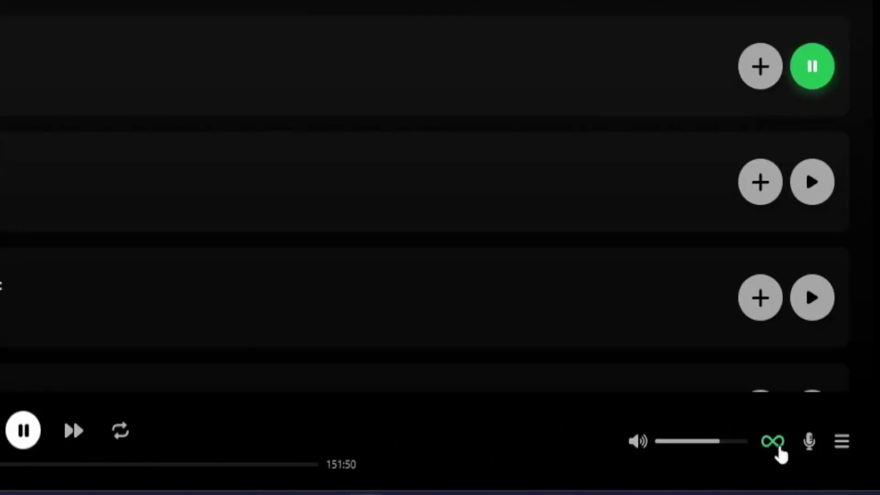
{"action": "left_click", "coordinate": [841, 447]}
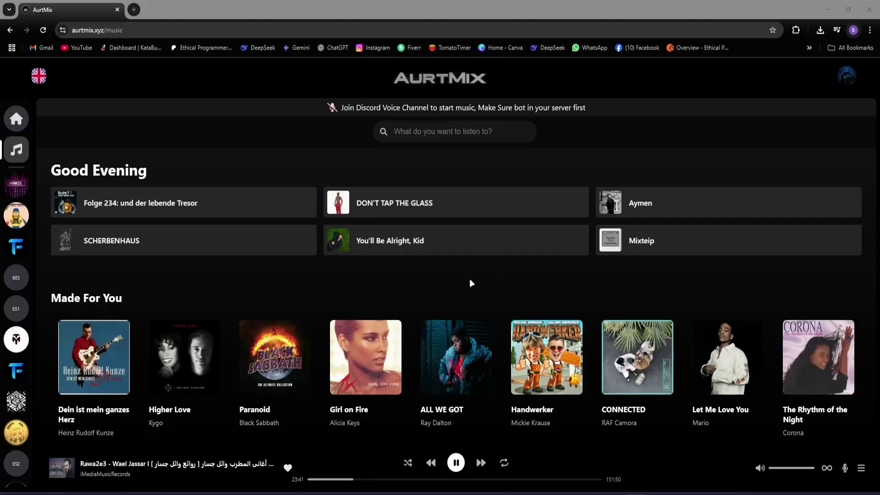
Step: Look through the dashboard's server list and open the first TF server to read its setup notice
{"action": "scroll", "coordinate": [16, 284], "scroll_direction": "down", "scroll_amount": 4}
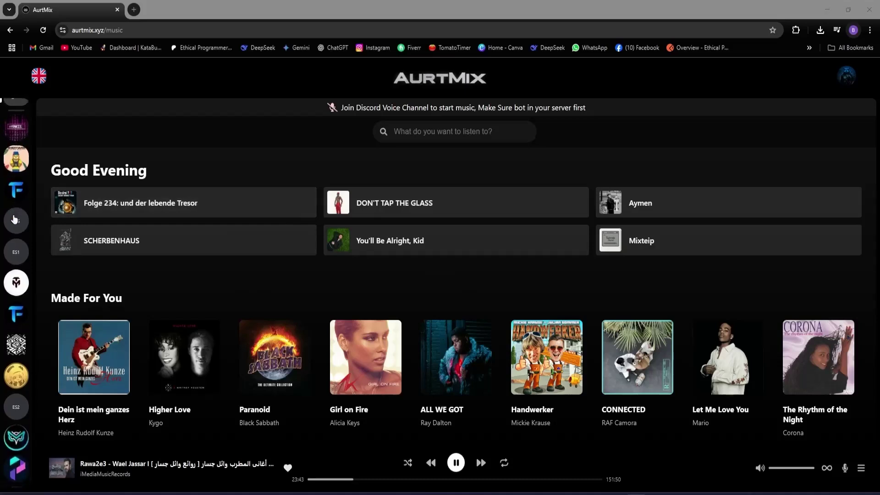
{"action": "scroll", "coordinate": [16, 293], "scroll_direction": "up", "scroll_amount": 3}
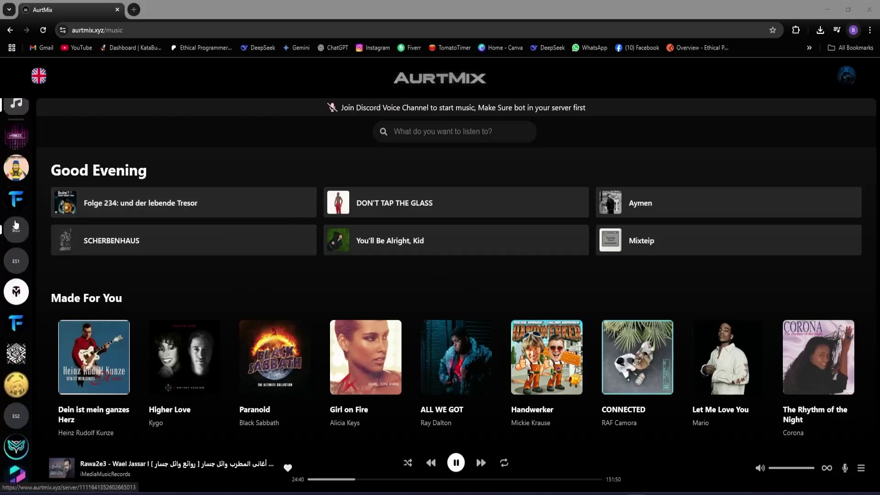
{"action": "scroll", "coordinate": [20, 270], "scroll_direction": "down", "scroll_amount": 5}
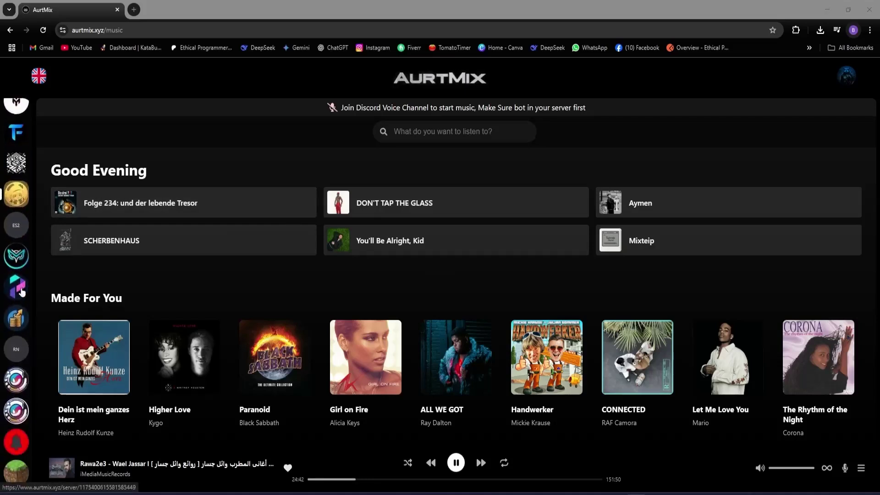
{"action": "scroll", "coordinate": [22, 292], "scroll_direction": "up", "scroll_amount": 6}
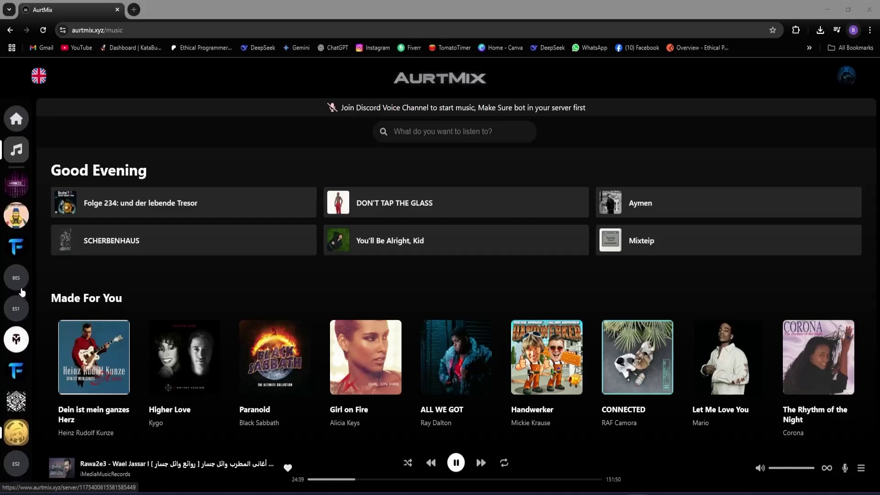
{"action": "left_click", "coordinate": [21, 247]}
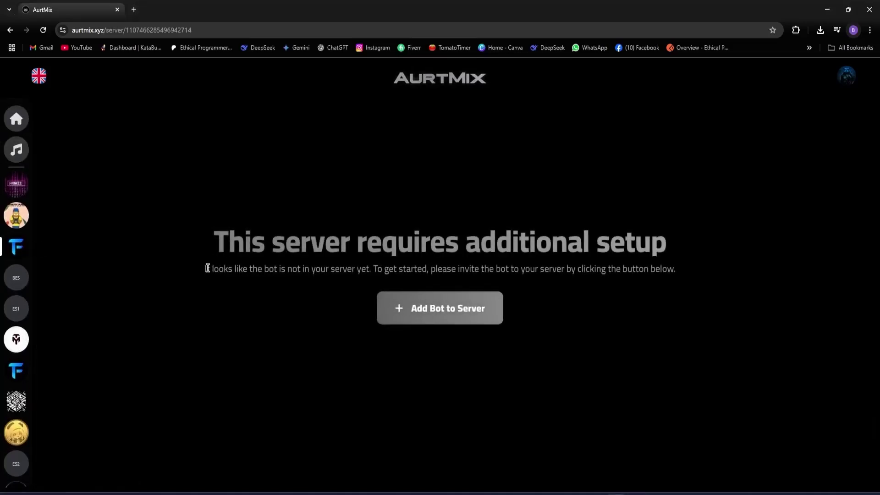
{"action": "left_click_drag", "start_coordinate": [208, 268], "coordinate": [651, 263]}
{"action": "left_click", "coordinate": [649, 261]}
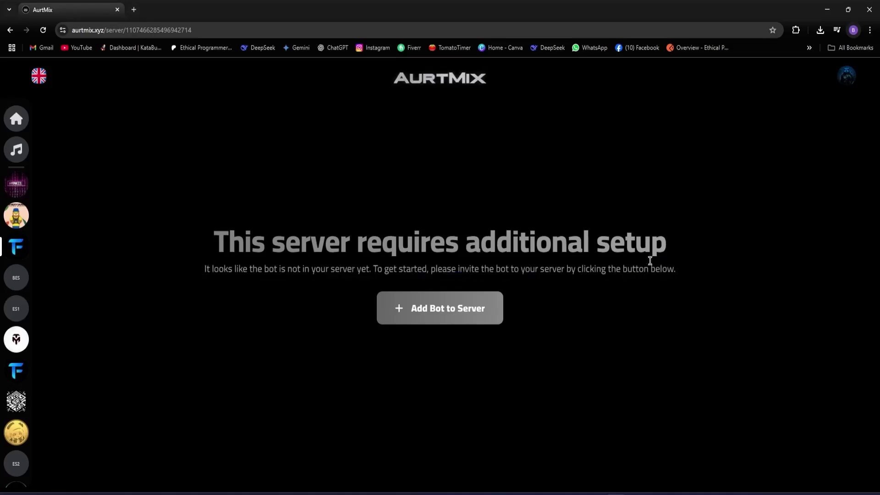
Step: Open the Aurtmix Bot server's settings from the end of the server list
{"action": "scroll", "coordinate": [18, 234], "scroll_direction": "down", "scroll_amount": 10}
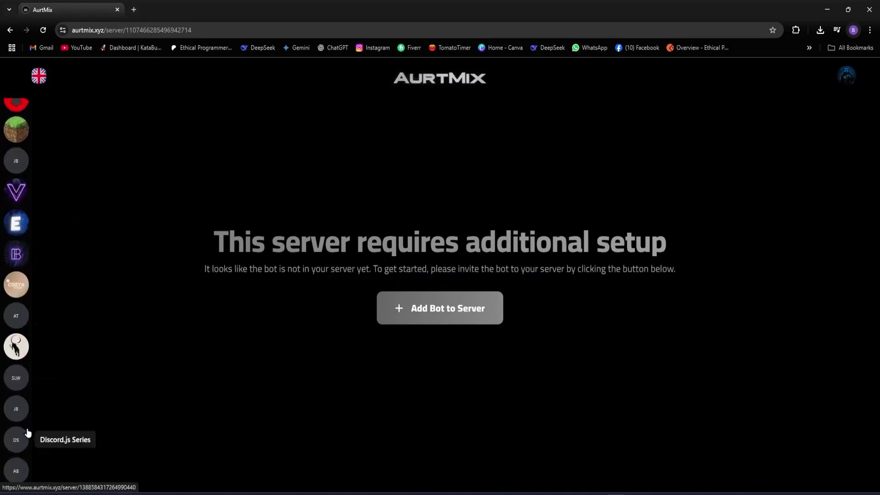
{"action": "left_click", "coordinate": [18, 470]}
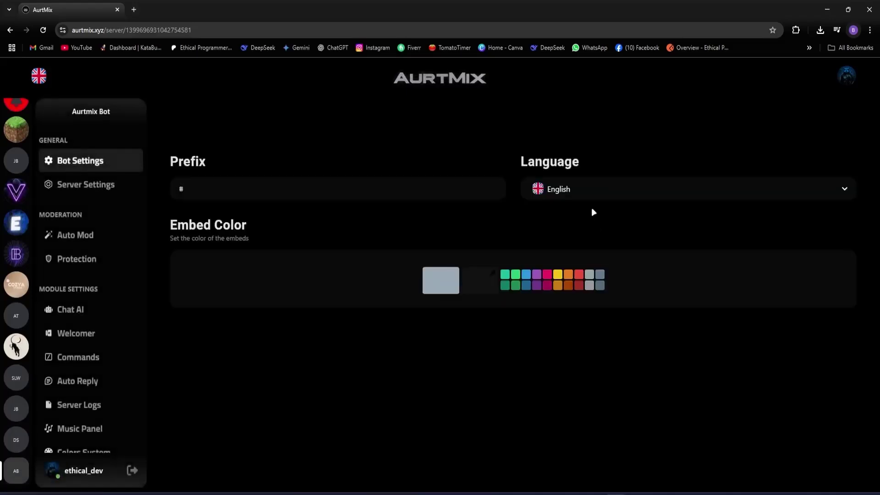
Step: Set the bot's prefix to ! and reset the unsaved change
{"action": "scroll", "coordinate": [108, 316], "scroll_direction": "down", "scroll_amount": 1}
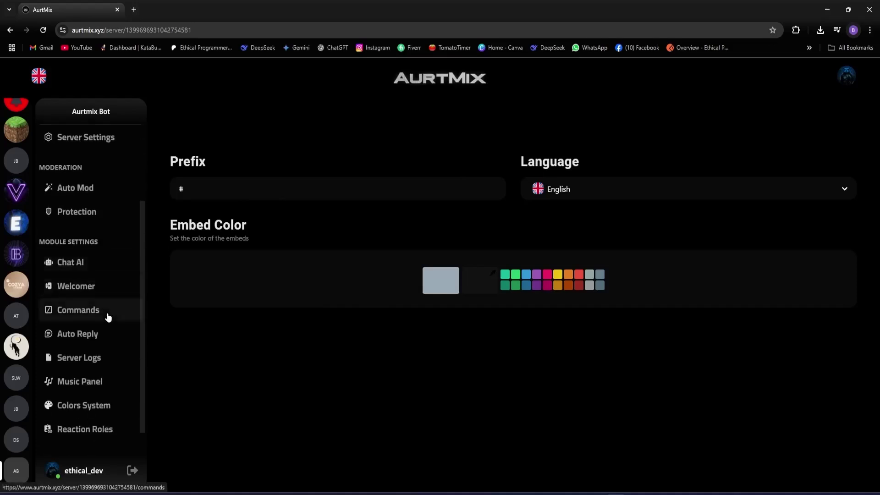
{"action": "scroll", "coordinate": [108, 316], "scroll_direction": "up", "scroll_amount": 1}
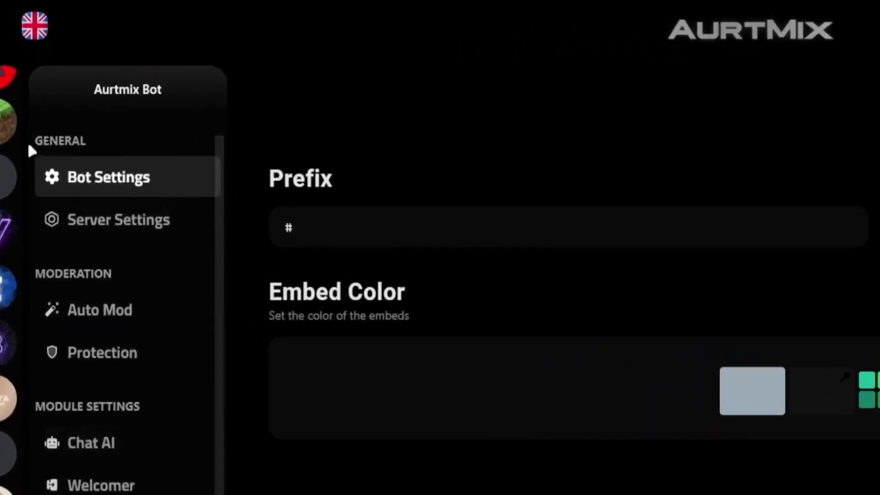
{"action": "left_click_drag", "start_coordinate": [54, 142], "coordinate": [32, 142]}
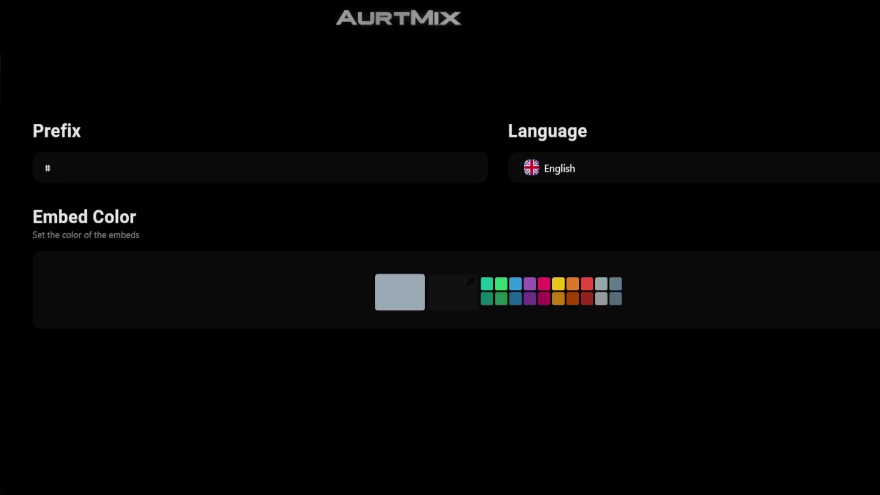
{"action": "left_click_drag", "start_coordinate": [60, 166], "coordinate": [30, 164]}
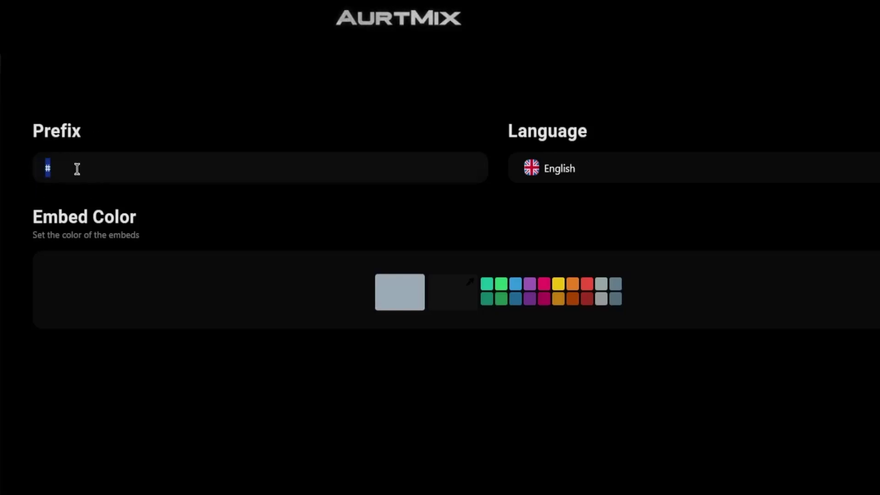
{"action": "left_click", "coordinate": [84, 194]}
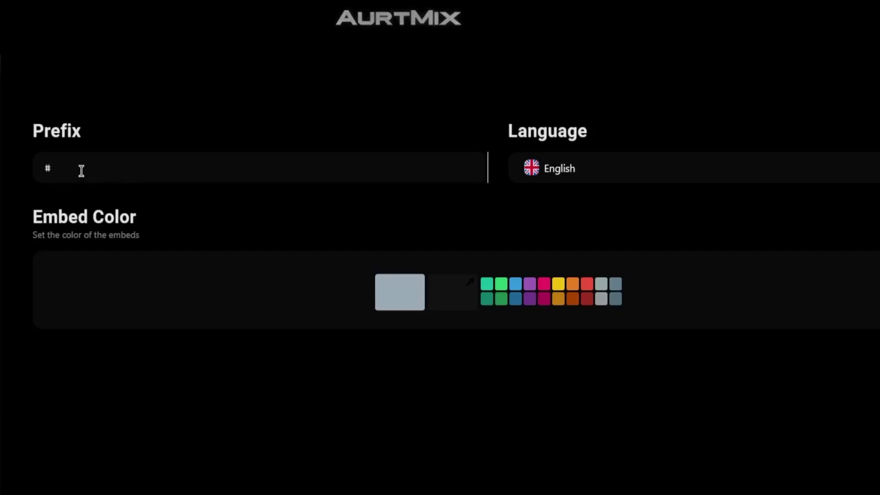
{"action": "left_click_drag", "start_coordinate": [88, 169], "coordinate": [23, 172]}
{"action": "key", "text": "BackSpace"}
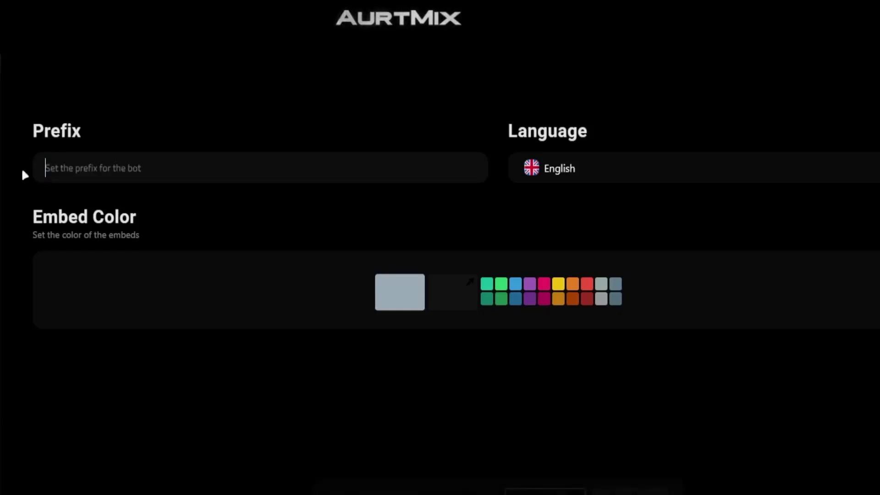
{"action": "type", "text": "!"}
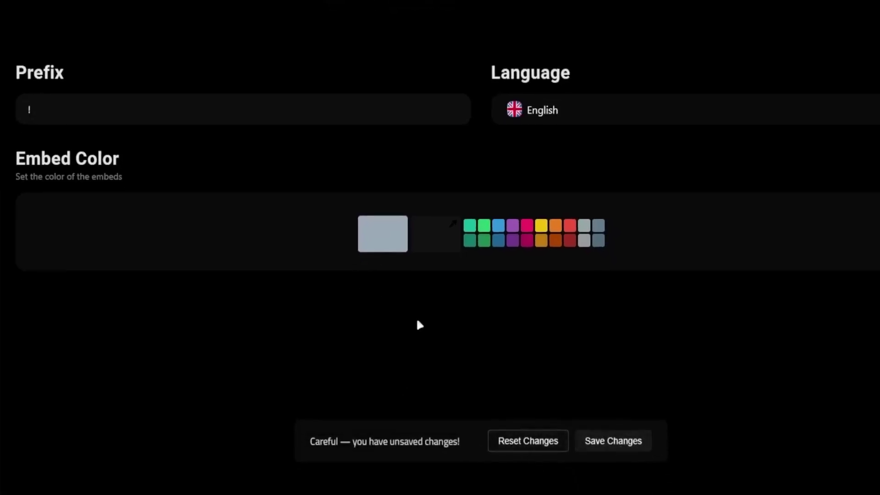
{"action": "left_click", "coordinate": [520, 446]}
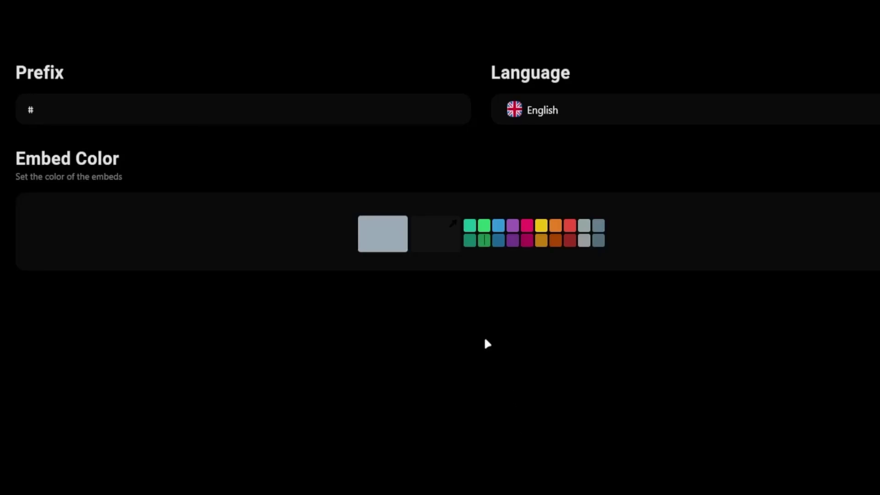
Step: Look at the available bot languages and the custom color picker for embeds
{"action": "left_click_drag", "start_coordinate": [492, 79], "coordinate": [585, 81]}
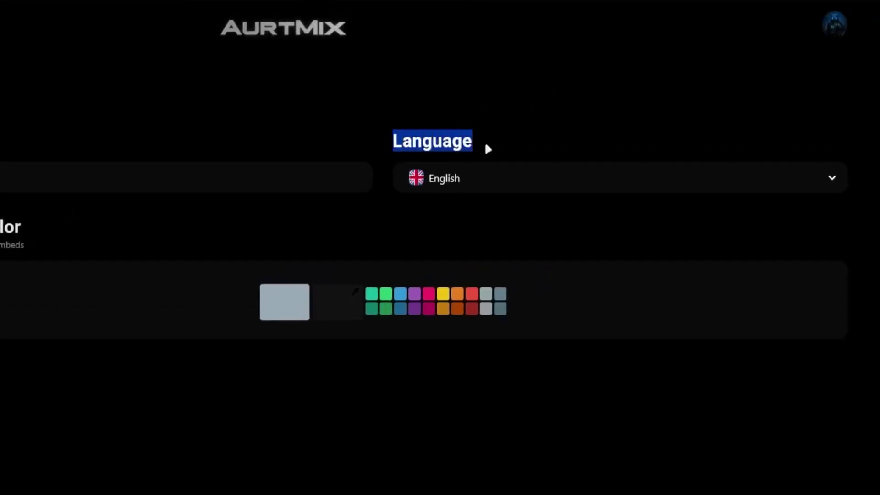
{"action": "left_click", "coordinate": [486, 148]}
{"action": "left_click", "coordinate": [500, 176]}
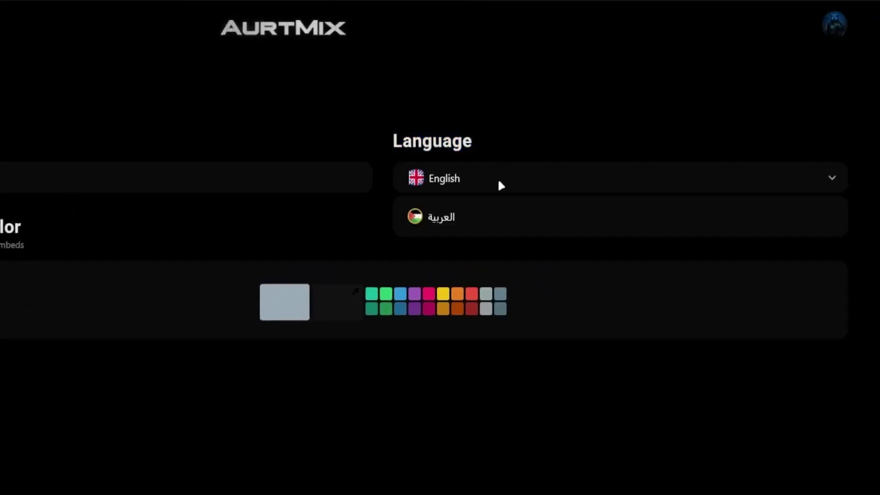
{"action": "left_click", "coordinate": [489, 180]}
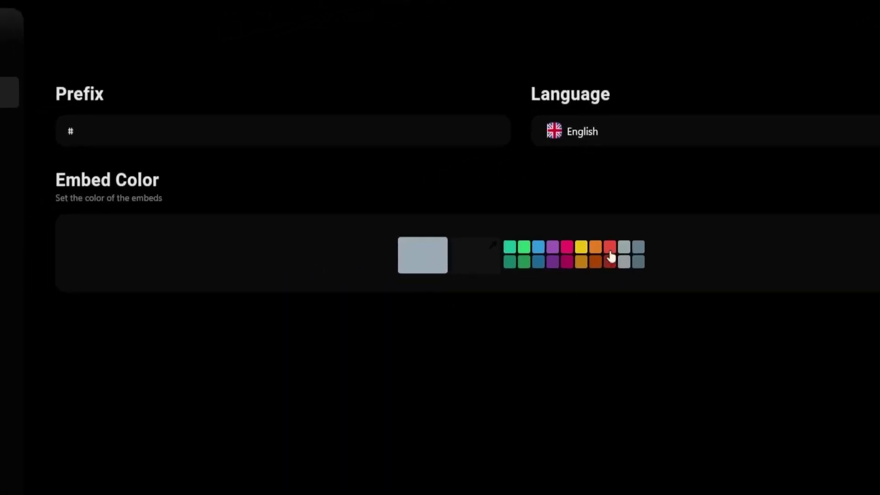
{"action": "left_click", "coordinate": [496, 269]}
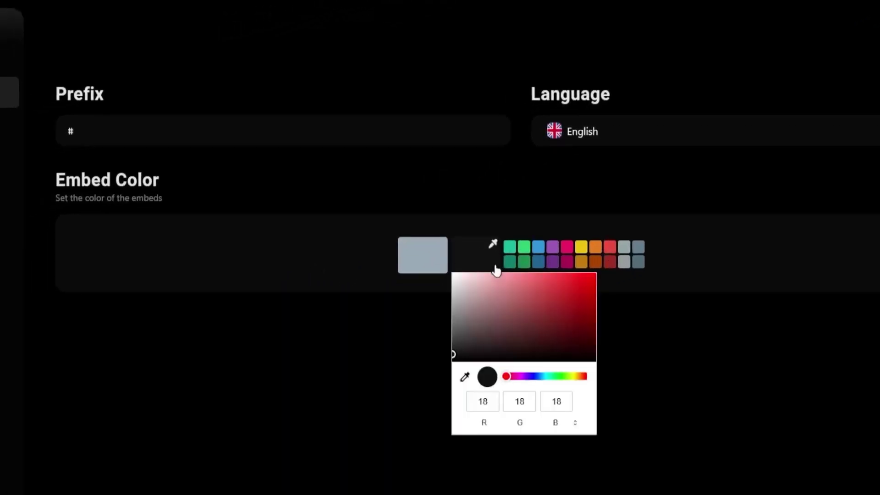
{"action": "left_click_drag", "start_coordinate": [548, 302], "coordinate": [530, 290]}
{"action": "left_click", "coordinate": [631, 342]}
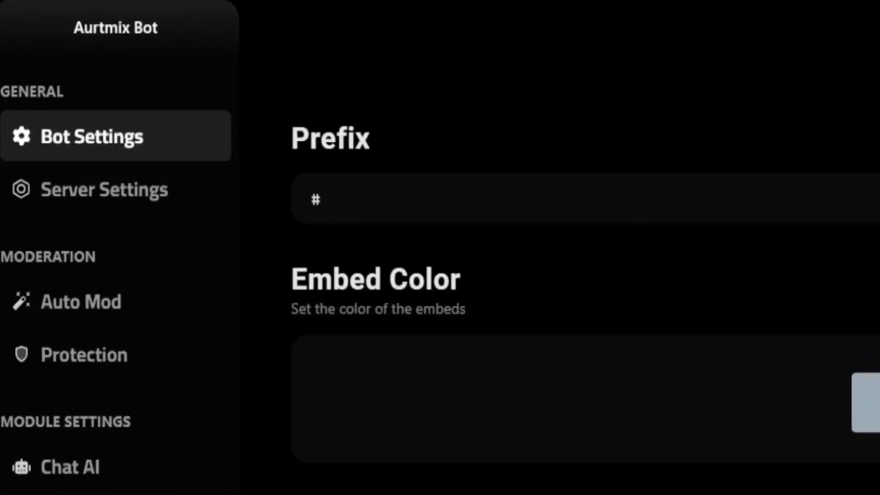
Step: Open the server settings and enable the Voice Channel feature with bots included
{"action": "left_click", "coordinate": [146, 202]}
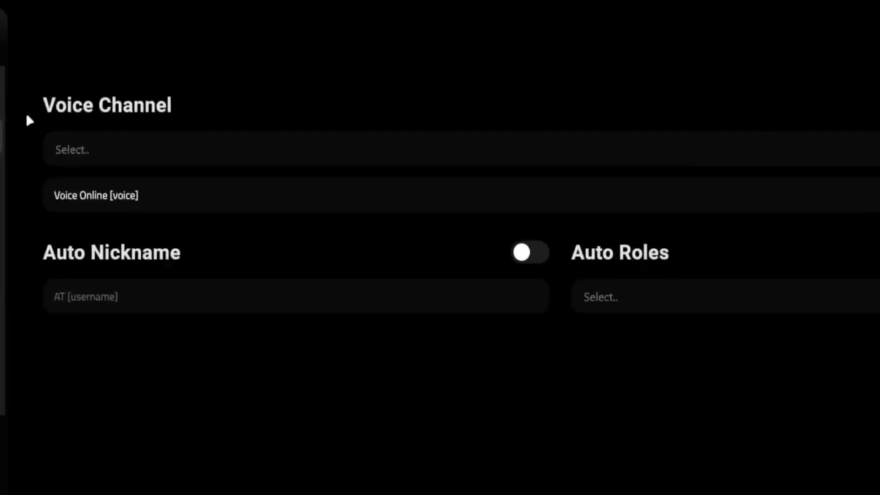
{"action": "left_click_drag", "start_coordinate": [221, 133], "coordinate": [469, 132]}
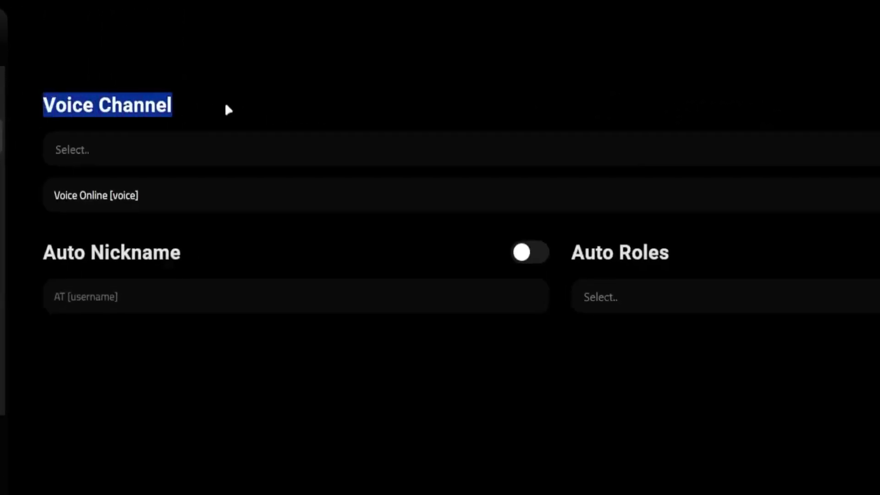
{"action": "left_click", "coordinate": [471, 135]}
{"action": "left_click", "coordinate": [818, 130]}
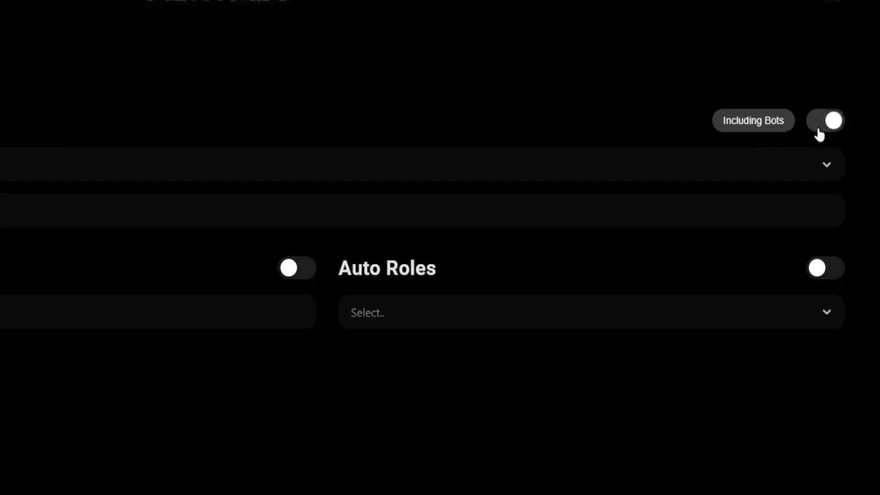
{"action": "left_click", "coordinate": [767, 128]}
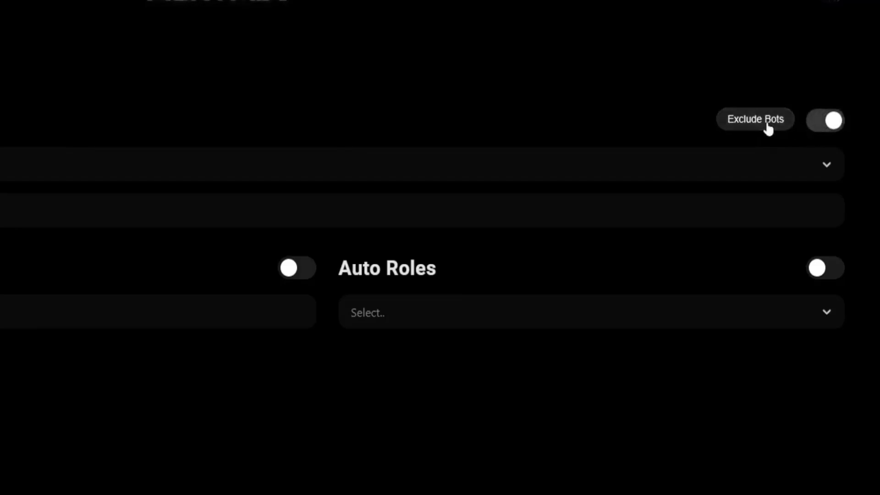
{"action": "left_click", "coordinate": [758, 128]}
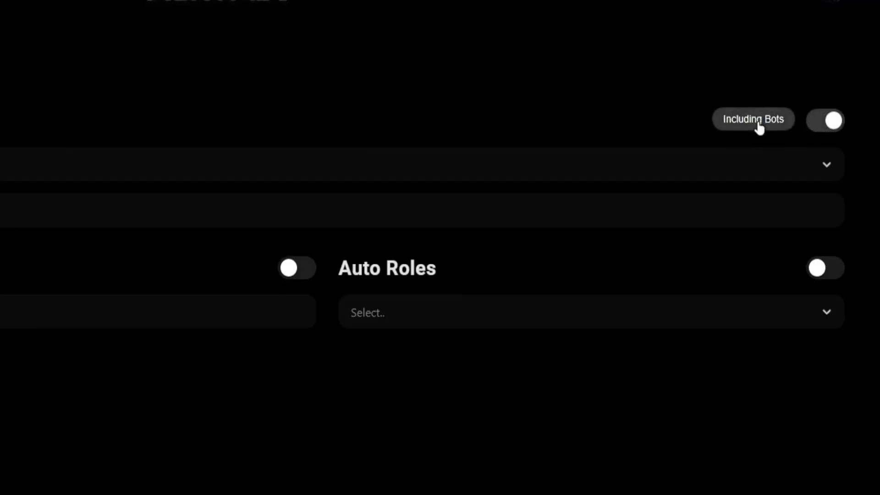
Step: Choose General as the voice channel and set its name template to "Total users [voice]"
{"action": "left_click", "coordinate": [0, 169]}
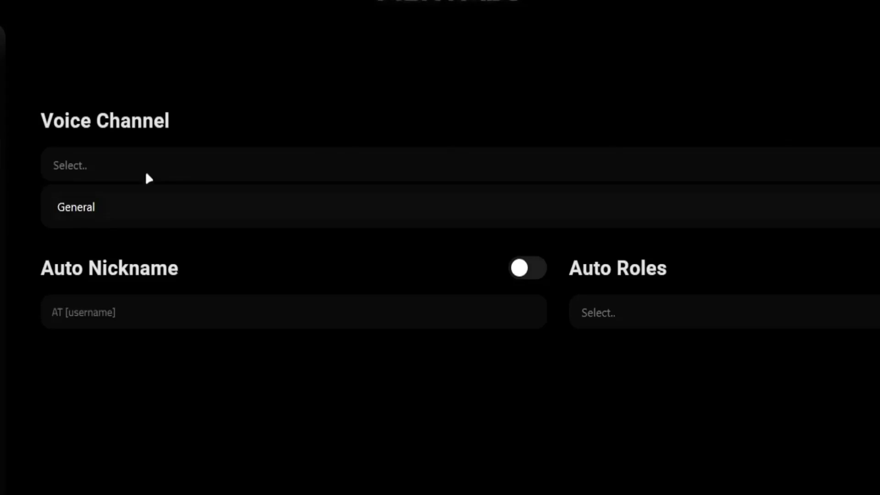
{"action": "left_click", "coordinate": [98, 216]}
{"action": "left_click_drag", "start_coordinate": [179, 214], "coordinate": [63, 213]}
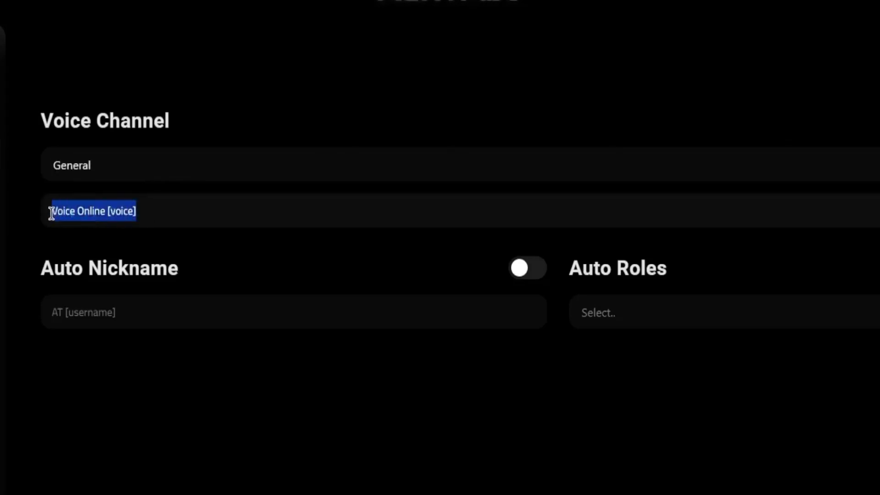
{"action": "left_click_drag", "start_coordinate": [138, 212], "coordinate": [115, 212]}
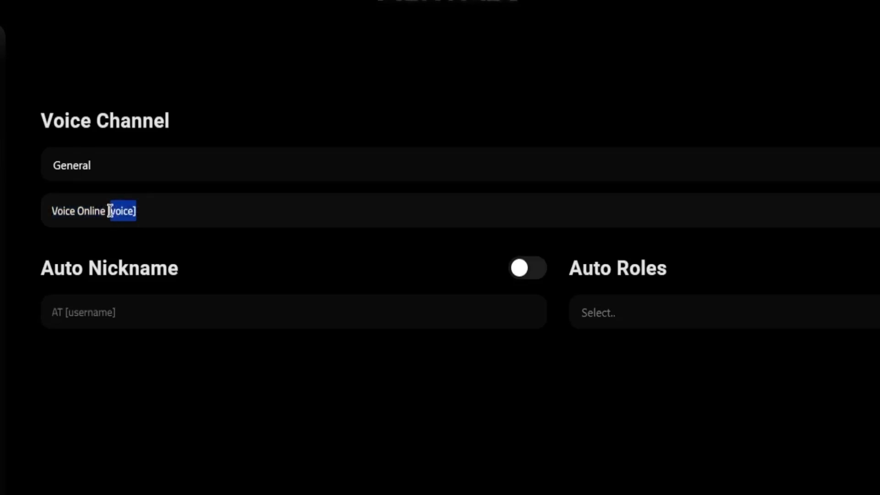
{"action": "left_click", "coordinate": [101, 210]}
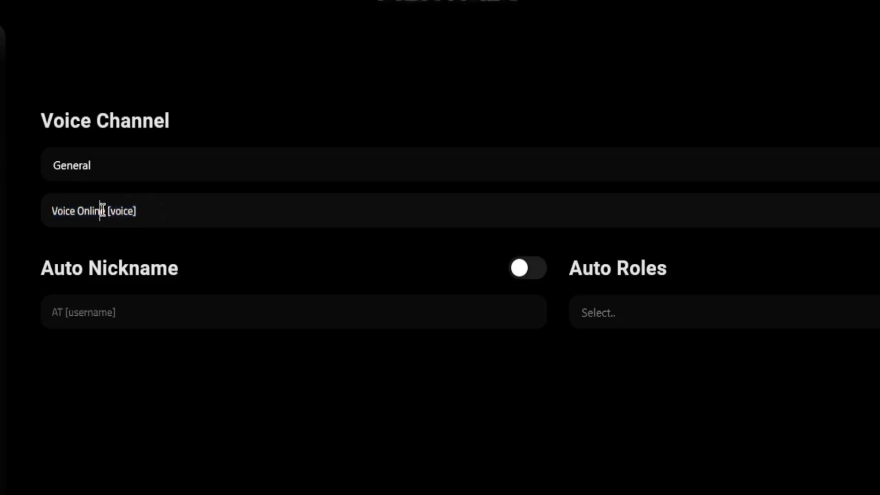
{"action": "left_click_drag", "start_coordinate": [86, 210], "coordinate": [54, 208]}
{"action": "type", "text": "Total users"}
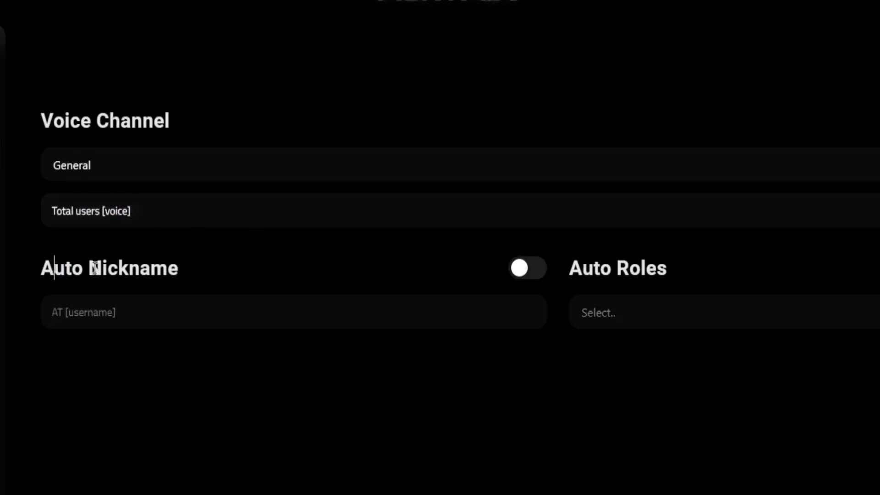
{"action": "left_click_drag", "start_coordinate": [94, 268], "coordinate": [205, 310]}
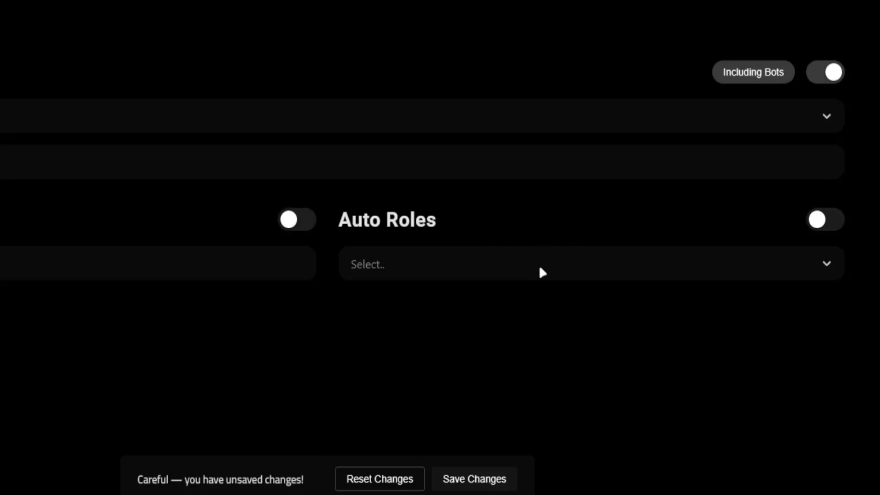
Step: Enable Auto Roles, check its selectable roles and disable it again
{"action": "left_click", "coordinate": [820, 222]}
{"action": "left_click", "coordinate": [809, 262]}
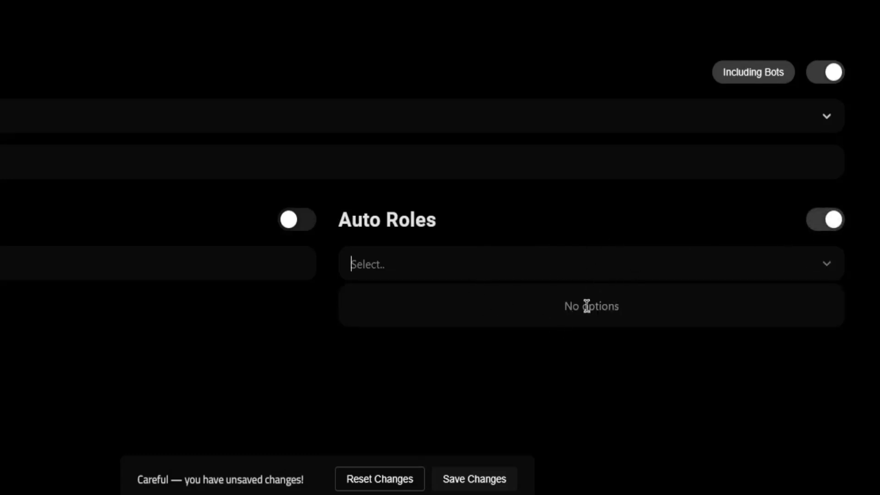
{"action": "left_click", "coordinate": [802, 237]}
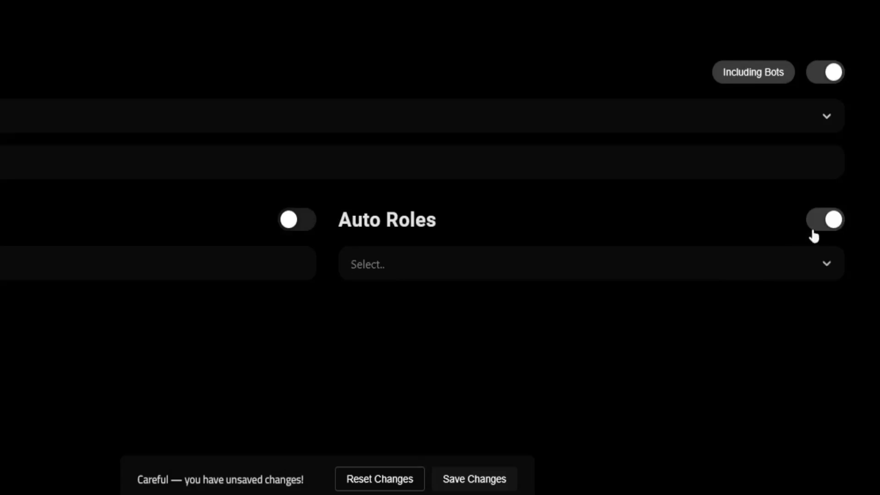
{"action": "left_click", "coordinate": [814, 227]}
Step: Save the server settings and join the General voice channel in Discord to test the user counter
{"action": "left_click", "coordinate": [472, 476]}
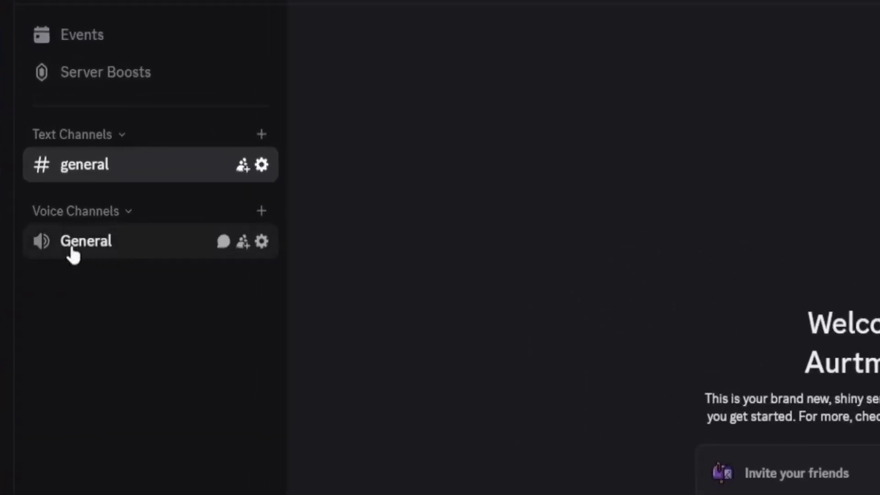
{"action": "left_click", "coordinate": [92, 249]}
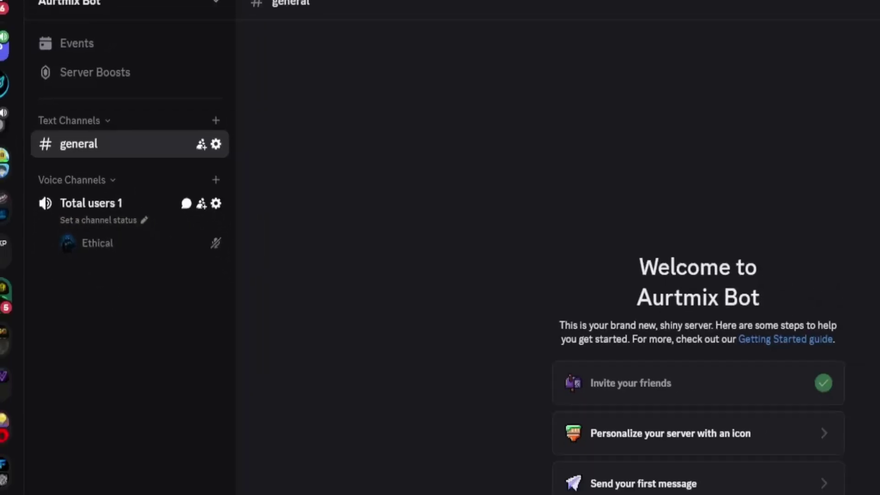
{"action": "left_click", "coordinate": [154, 423]}
Step: Return to the AurtMix dashboard in the browser and turn on Auto Mod with its Bad Words filter
{"action": "key", "text": "alt+Tab"}
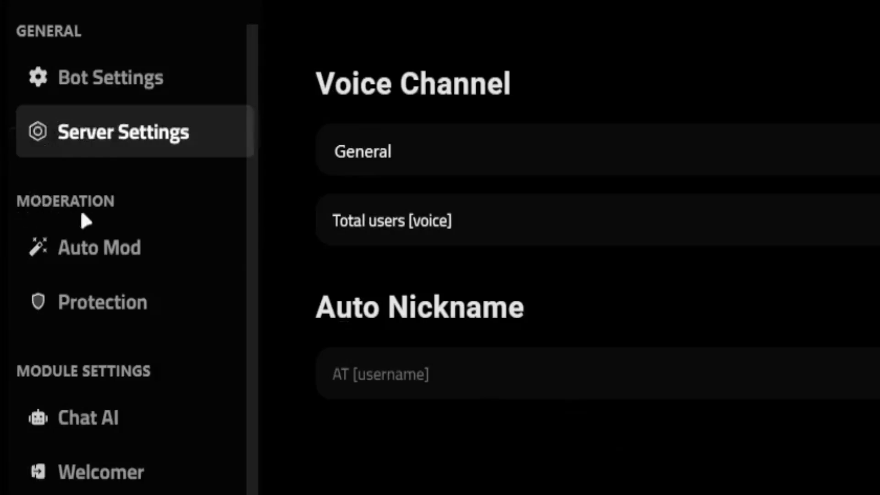
{"action": "left_click", "coordinate": [167, 259]}
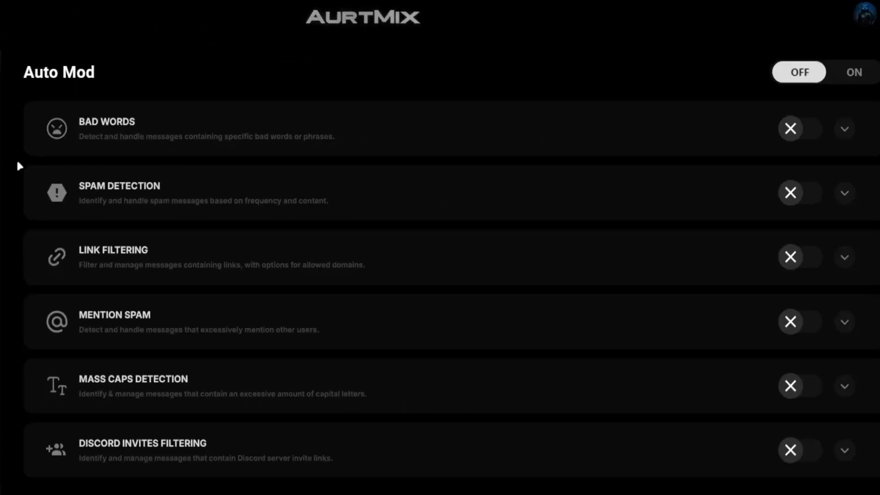
{"action": "left_click", "coordinate": [847, 78]}
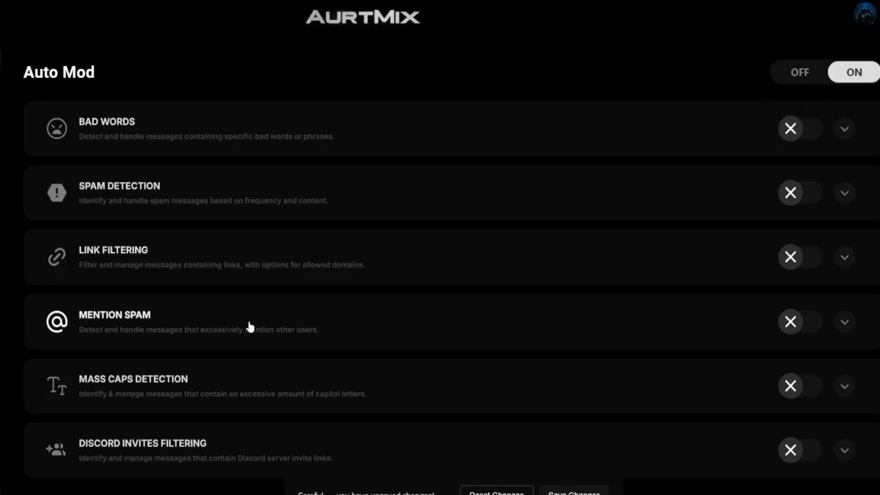
{"action": "left_click", "coordinate": [803, 132]}
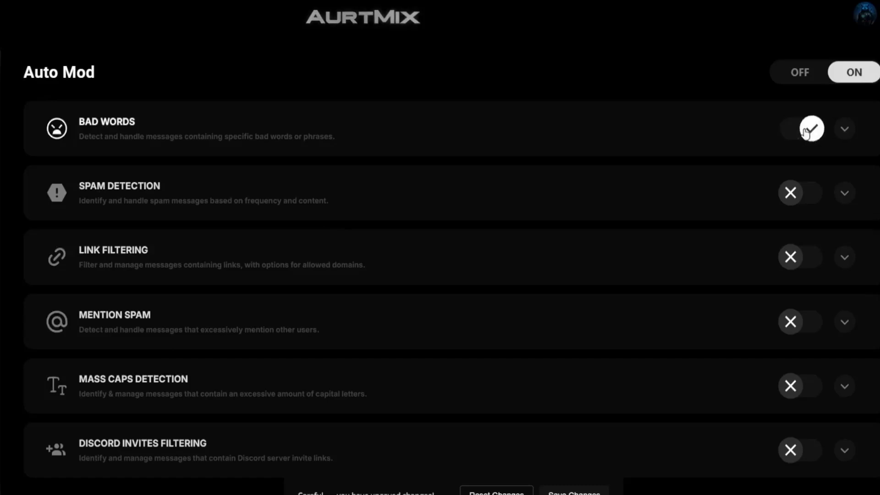
Step: Expand the Bad Words filter and add "hello" to its custom words
{"action": "left_click", "coordinate": [847, 132]}
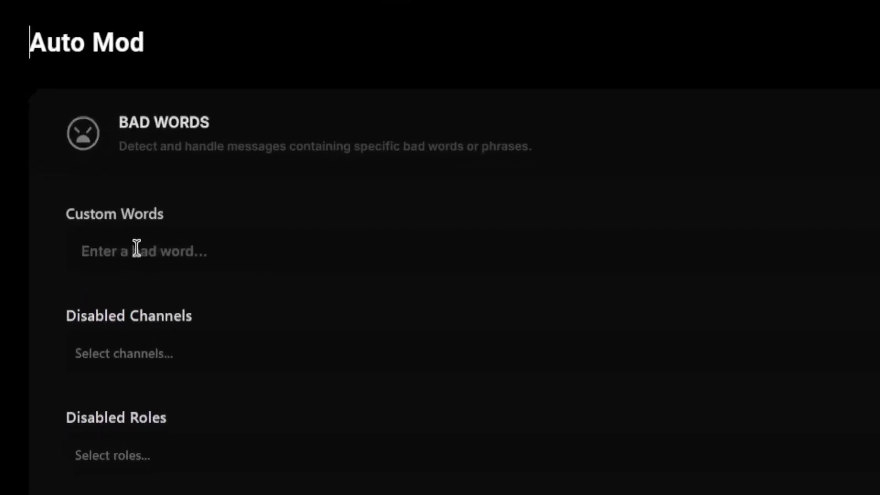
{"action": "left_click", "coordinate": [199, 261]}
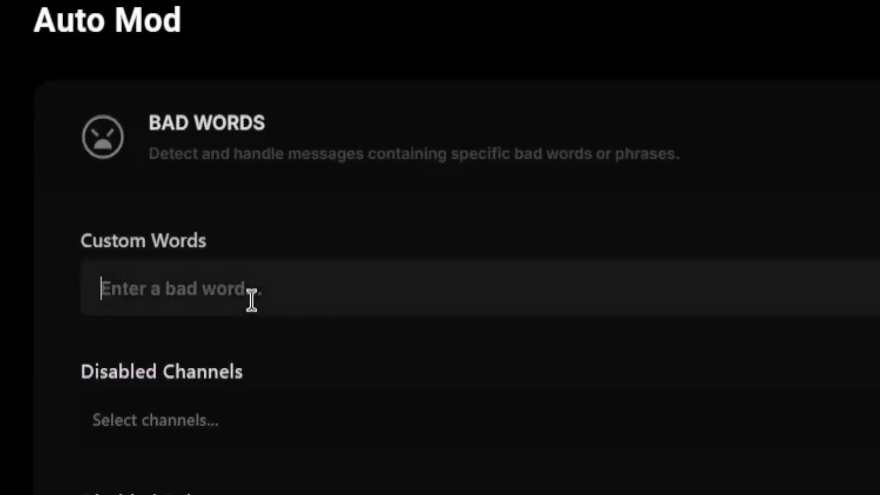
{"action": "type", "text": "hello"}
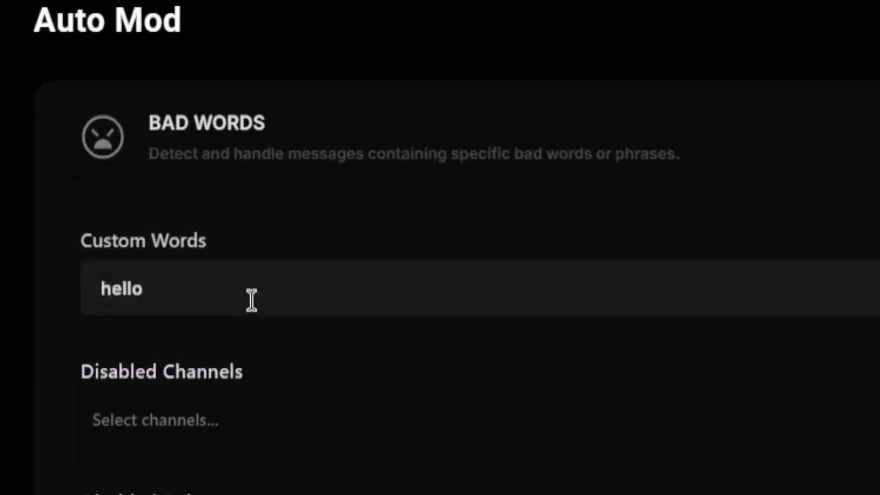
{"action": "left_click_drag", "start_coordinate": [252, 300], "coordinate": [93, 298]}
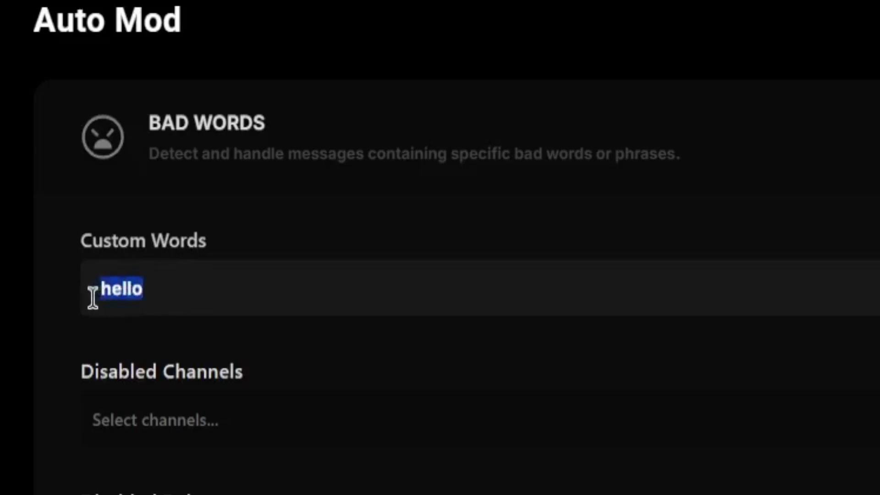
{"action": "left_click", "coordinate": [399, 293]}
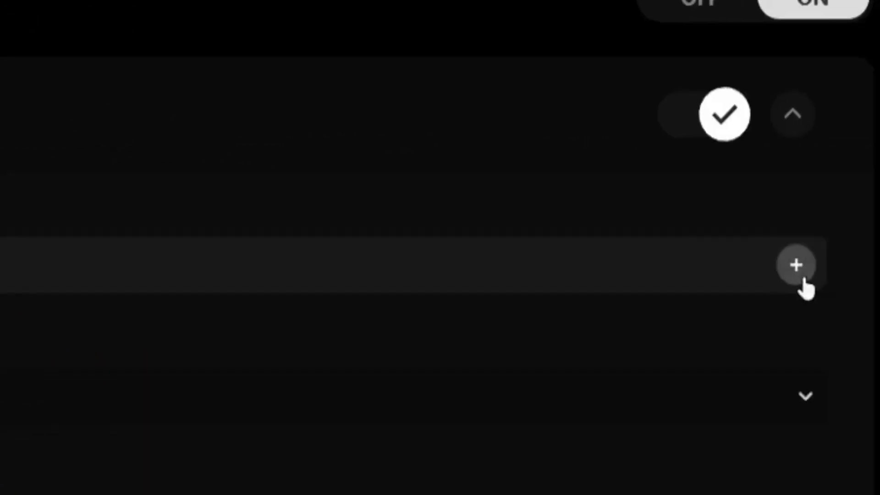
{"action": "left_click", "coordinate": [801, 279]}
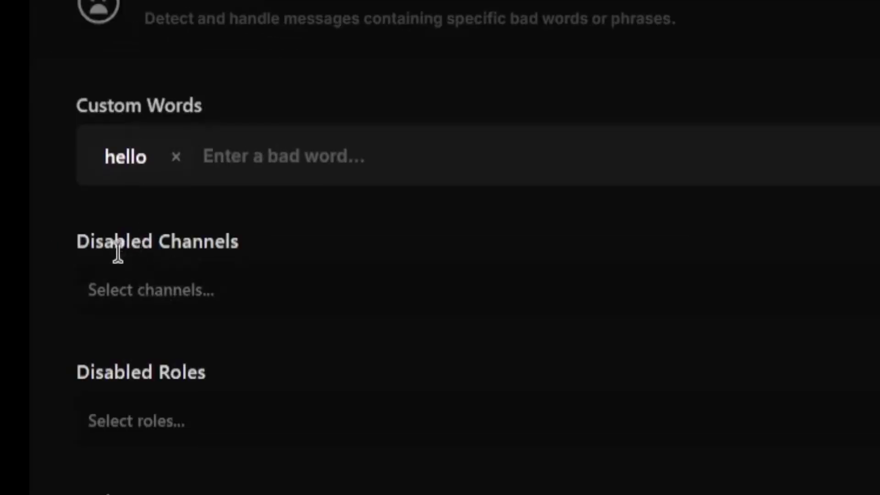
Step: Check the Disabled Channels and Disabled Roles options of the Bad Words filter without selecting any
{"action": "left_click_drag", "start_coordinate": [118, 251], "coordinate": [248, 246]}
{"action": "left_click", "coordinate": [256, 249]}
{"action": "left_click", "coordinate": [252, 290]}
{"action": "left_click", "coordinate": [234, 283]}
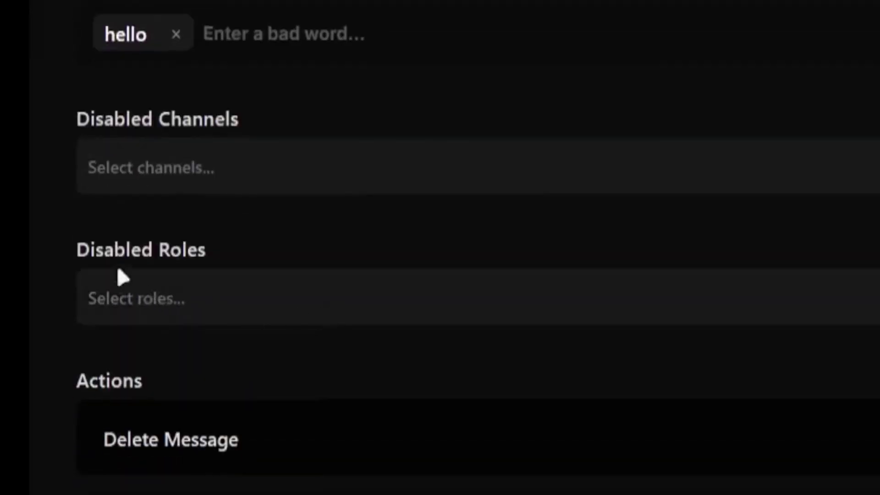
{"action": "left_click", "coordinate": [244, 301]}
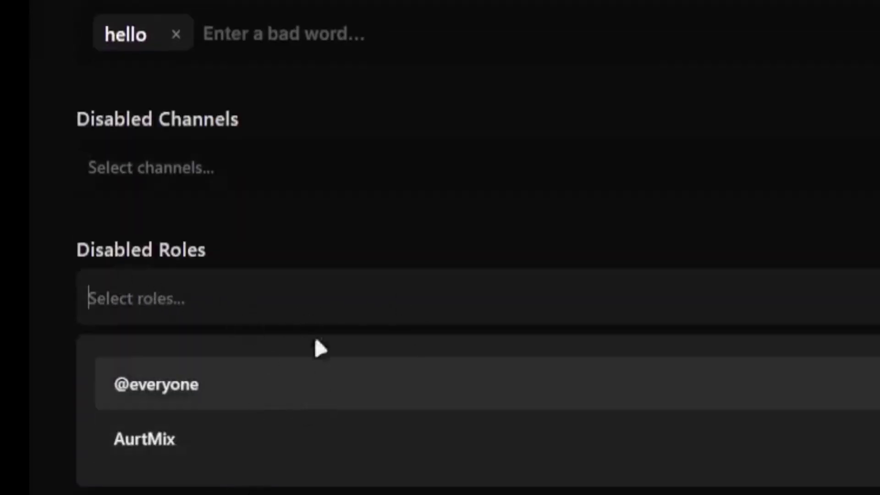
{"action": "left_click", "coordinate": [277, 314]}
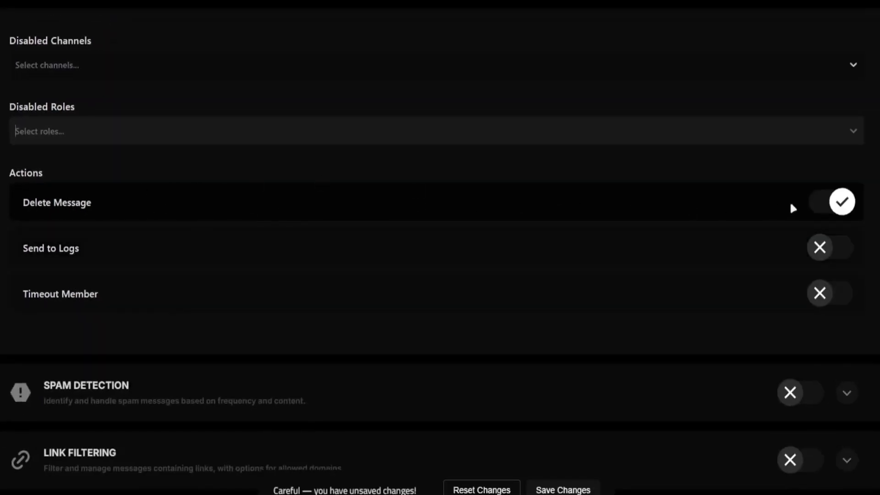
Step: Enable Send to Logs for the Bad Words filter with general as the log channel and save the changes
{"action": "left_click_drag", "start_coordinate": [143, 196], "coordinate": [38, 202]}
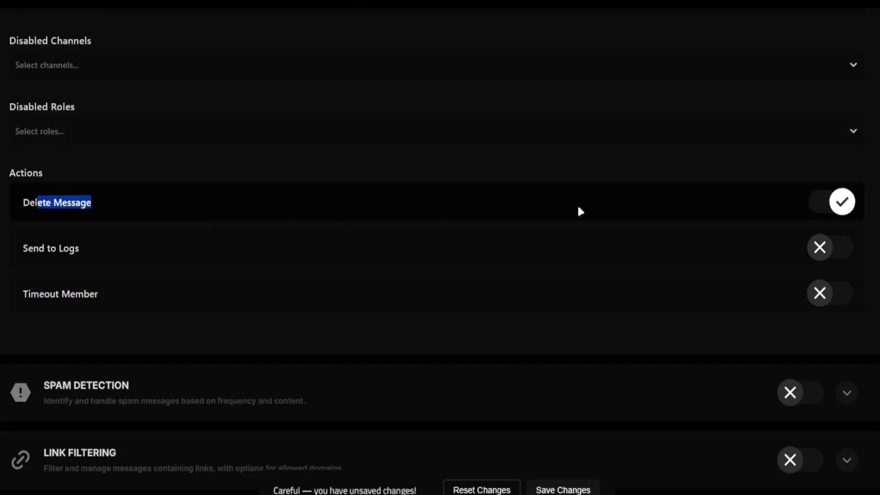
{"action": "left_click", "coordinate": [820, 248]}
{"action": "left_click", "coordinate": [440, 298]}
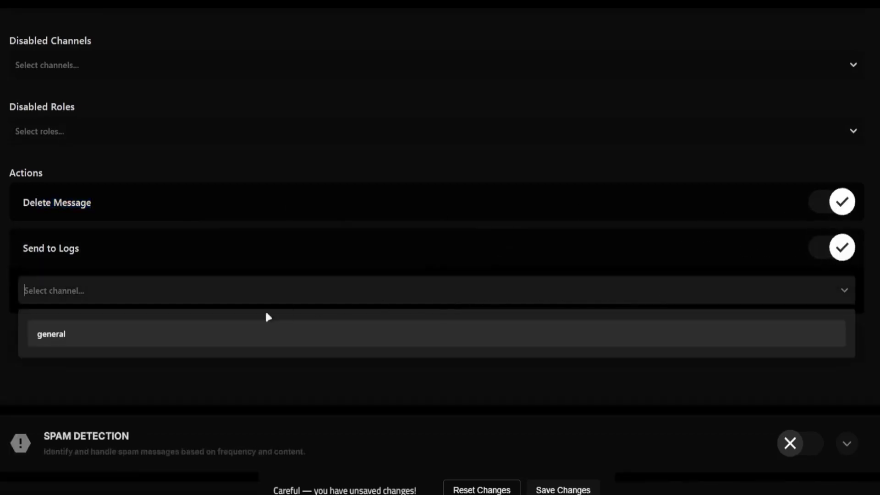
{"action": "left_click", "coordinate": [185, 335]}
{"action": "scroll", "coordinate": [188, 311], "scroll_direction": "down", "scroll_amount": 1}
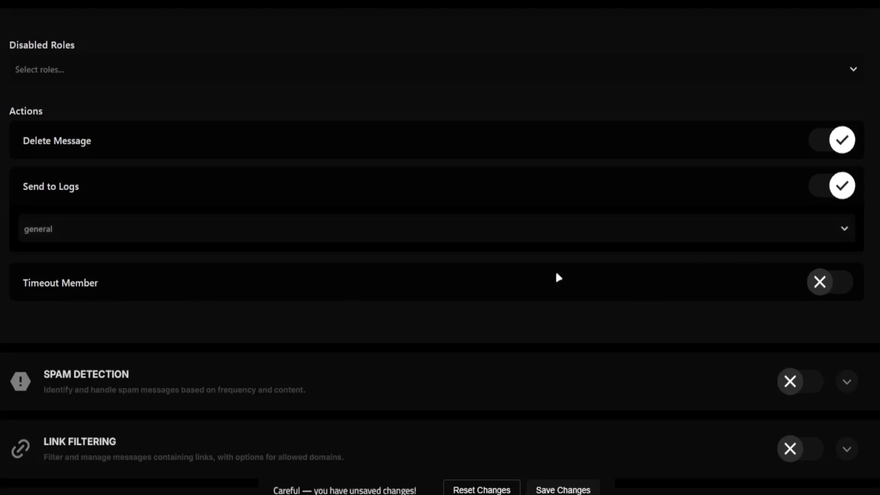
{"action": "left_click", "coordinate": [560, 489]}
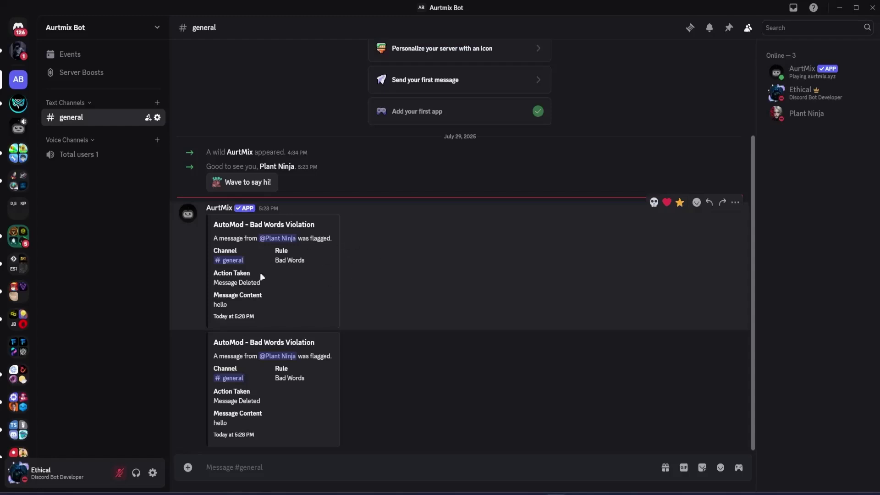
Step: Review the Bad Words violation logs in Discord's general channel and delete the lower duplicate log message
{"action": "left_click_drag", "start_coordinate": [219, 238], "coordinate": [322, 417]}
{"action": "left_click", "coordinate": [322, 417]}
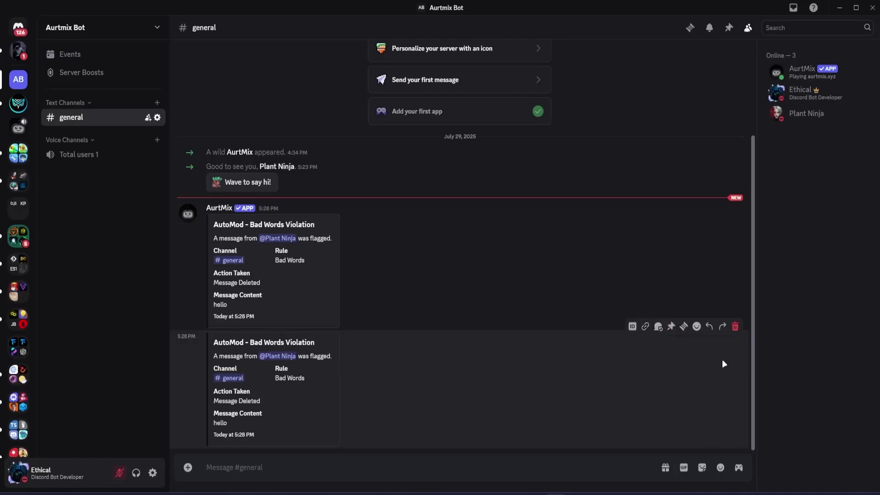
{"action": "left_click", "coordinate": [733, 326], "text": "shift"}
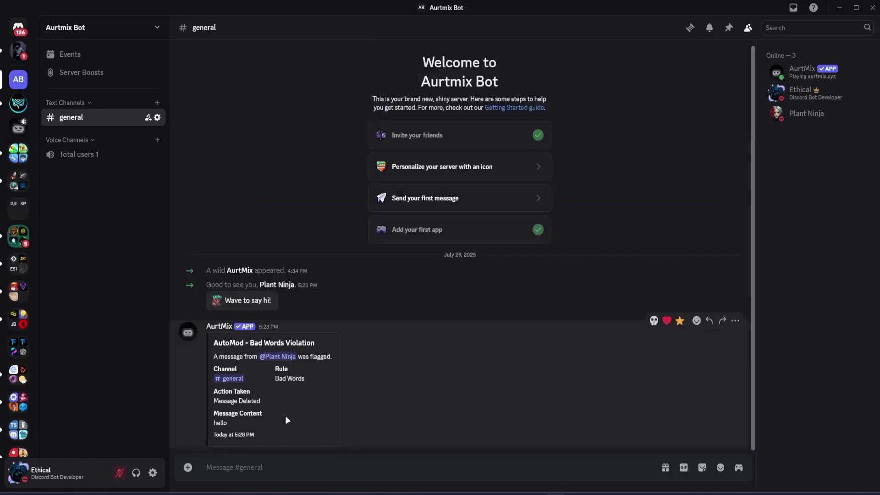
{"action": "left_click_drag", "start_coordinate": [285, 432], "coordinate": [239, 410]}
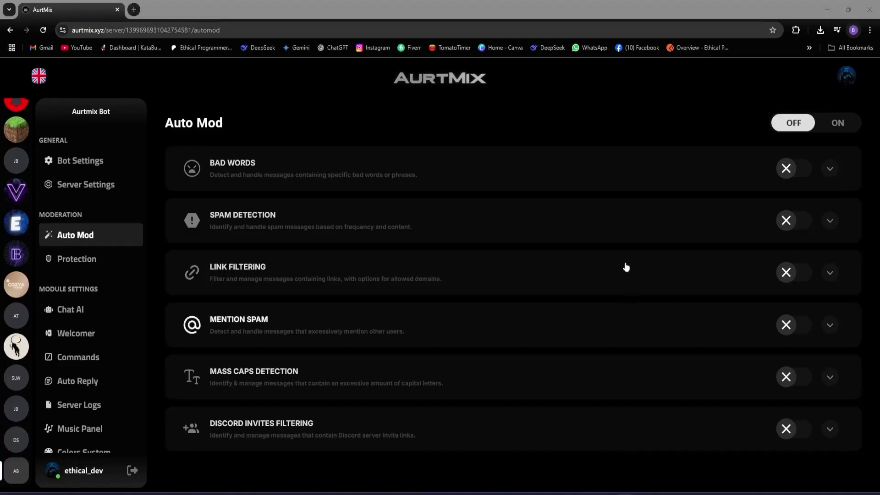
Step: Turn on Protection in the AurtMix dashboard and check which roles can be added to Enabled Roles
{"action": "left_click", "coordinate": [71, 258]}
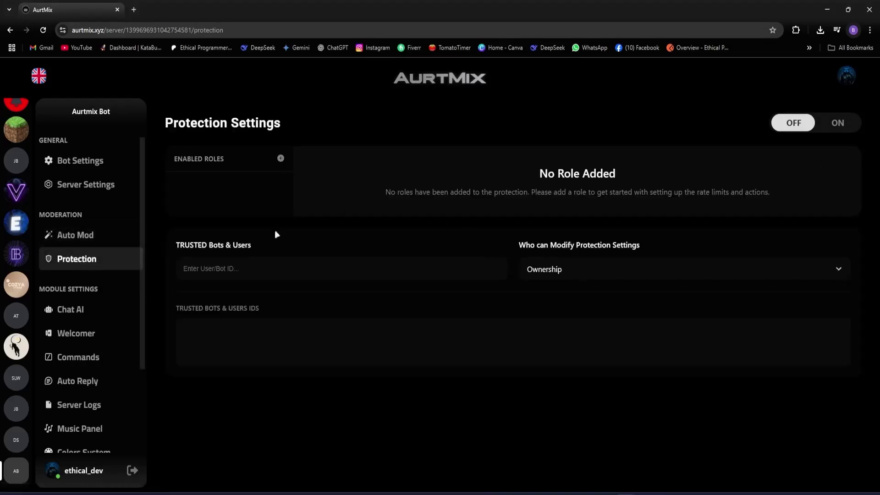
{"action": "left_click", "coordinate": [830, 129]}
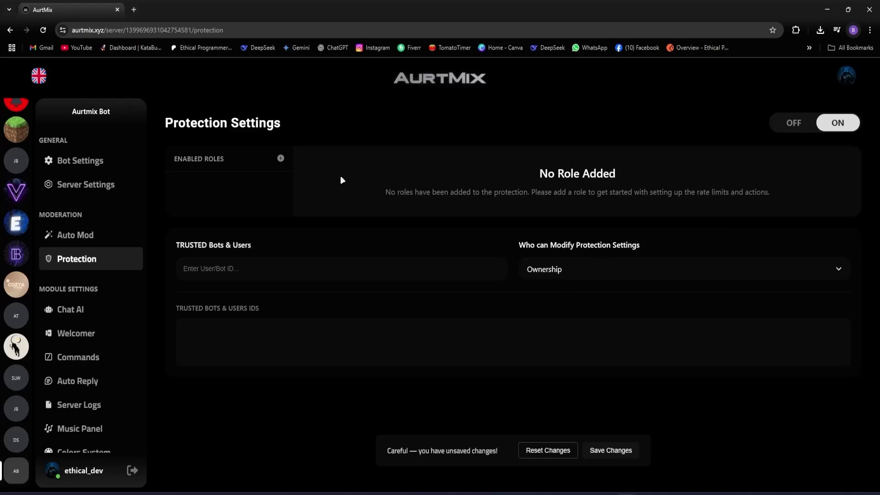
{"action": "left_click", "coordinate": [280, 159]}
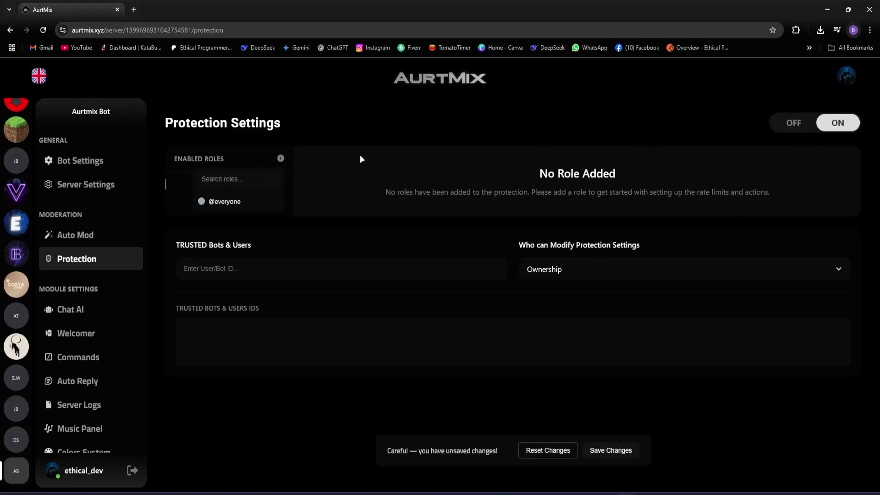
Step: Create an "admin" role in Discord, reload the AurtMix dashboard and add that role to Protection's Enabled Roles
{"action": "left_click", "coordinate": [345, 132]}
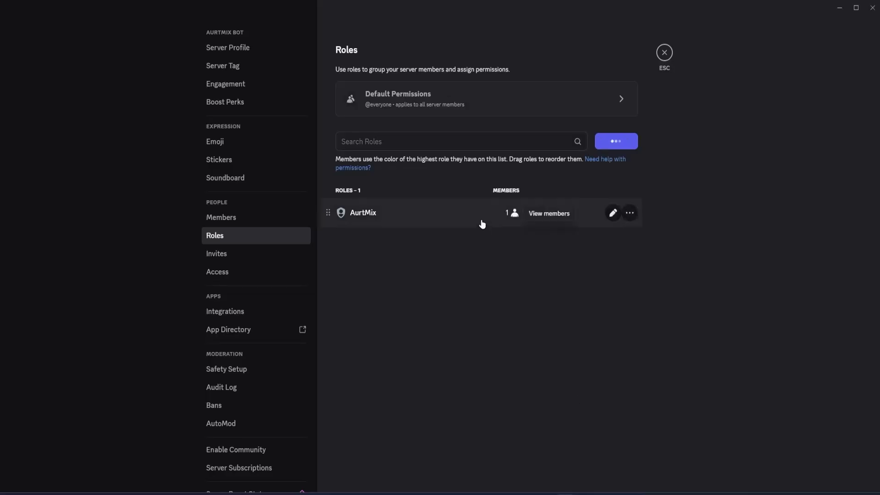
{"action": "left_click", "coordinate": [481, 222]}
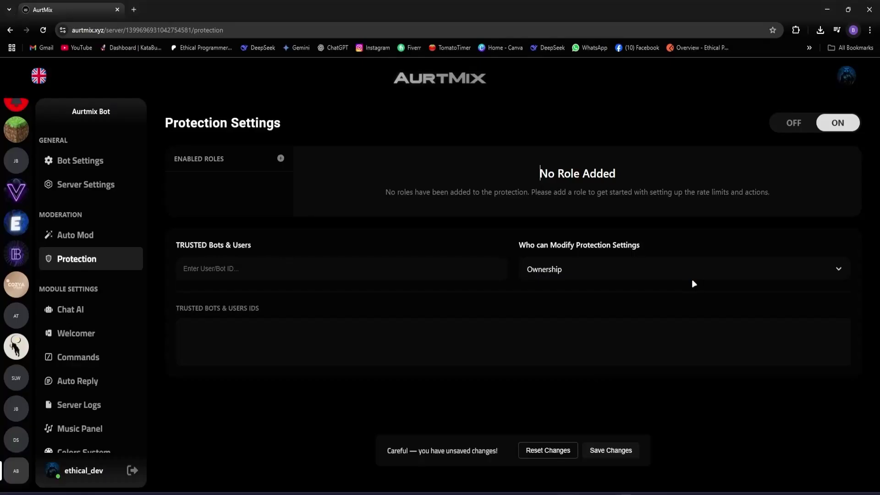
{"action": "key", "text": "F5"}
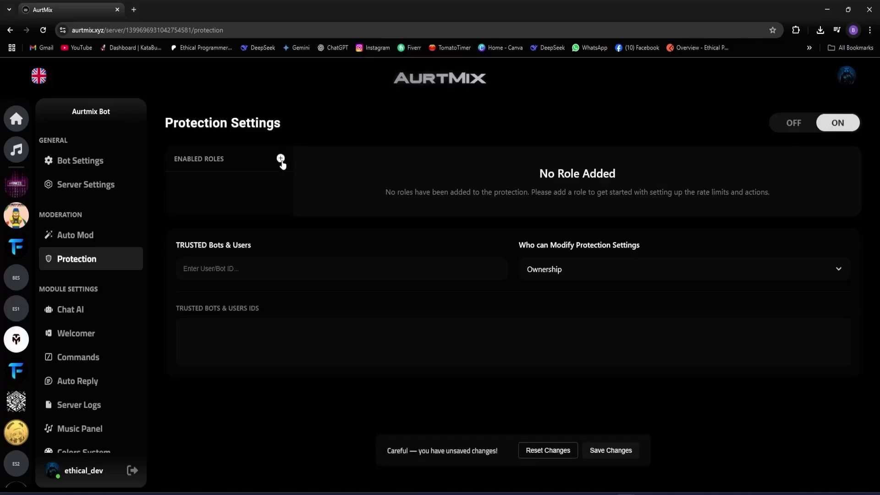
{"action": "left_click", "coordinate": [280, 157]}
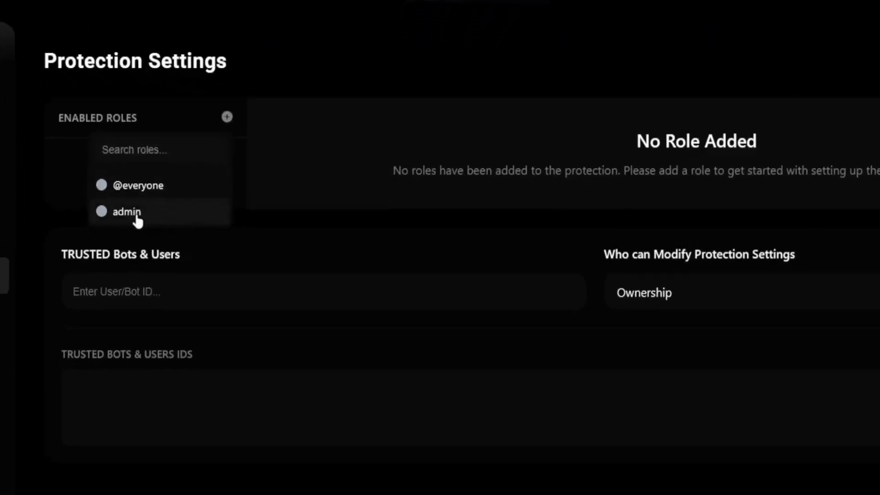
{"action": "left_click", "coordinate": [137, 215]}
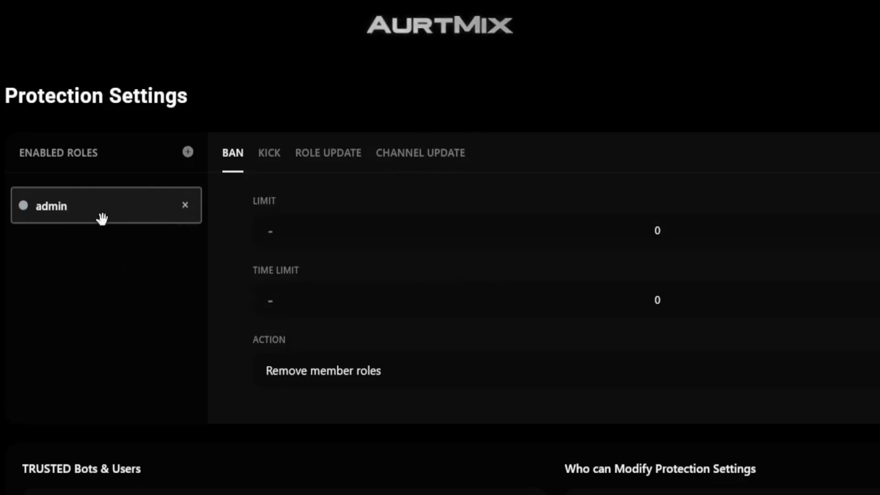
Step: Check which other roles can still be added to Enabled Roles and close the role list
{"action": "left_click", "coordinate": [188, 152]}
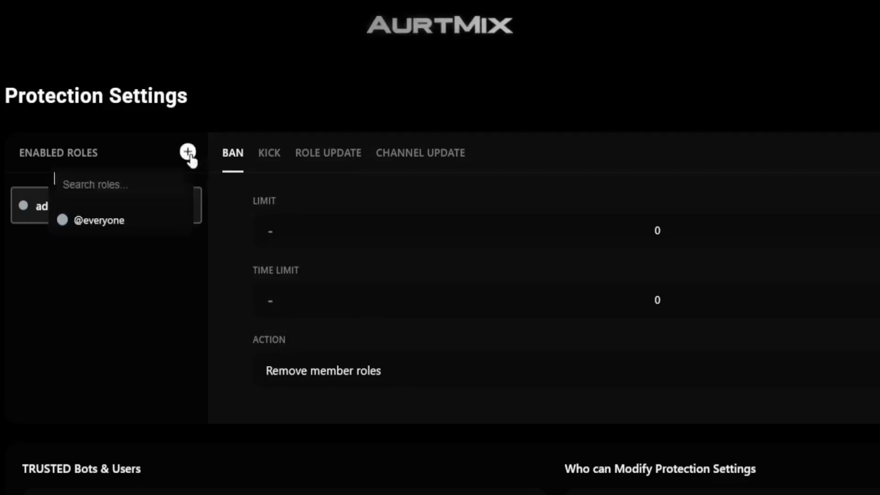
{"action": "left_click", "coordinate": [188, 152]}
{"action": "left_click", "coordinate": [188, 152]}
{"action": "left_click", "coordinate": [156, 295]}
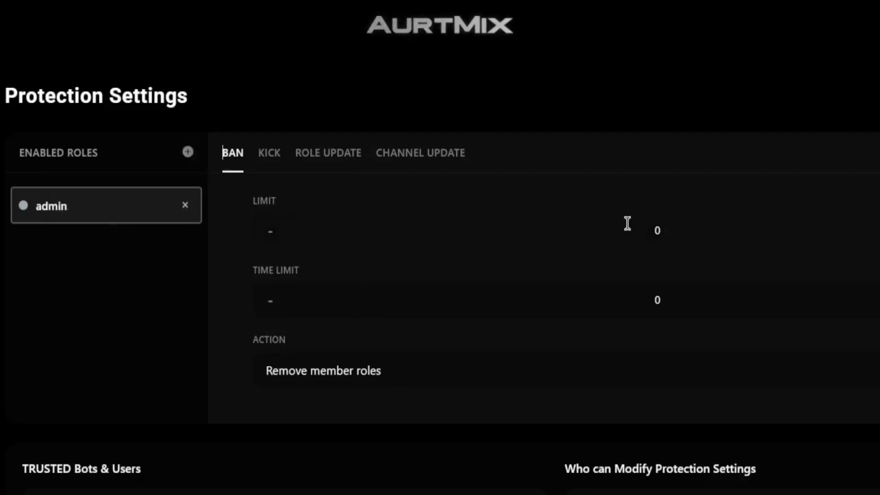
Step: Set the admin role's Ban protection to a limit of 5, a time limit of 60 and the action Ban
{"action": "double_click", "coordinate": [591, 190]}
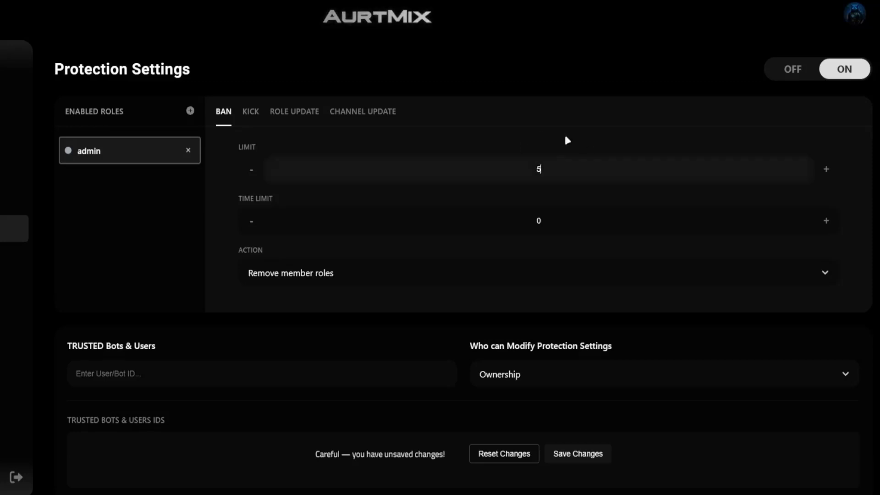
{"action": "double_click", "coordinate": [530, 220]}
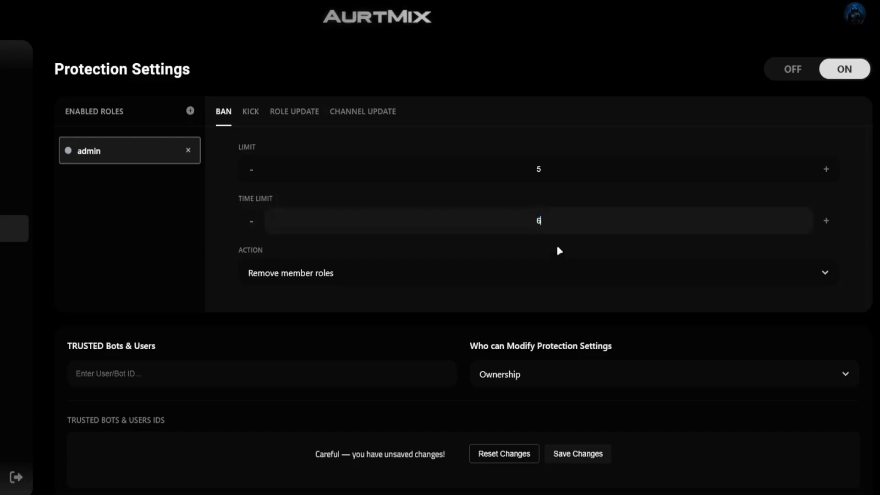
{"action": "left_click", "coordinate": [553, 202]}
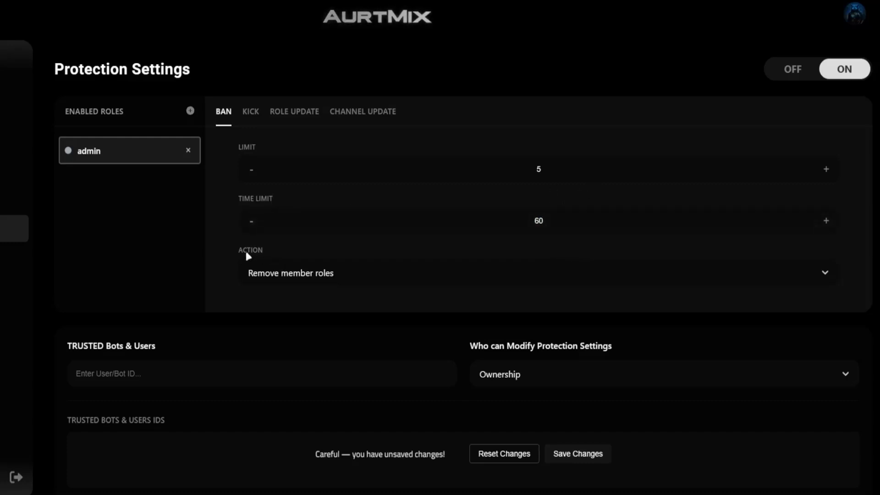
{"action": "left_click", "coordinate": [262, 251]}
{"action": "left_click_drag", "start_coordinate": [523, 221], "coordinate": [569, 222]}
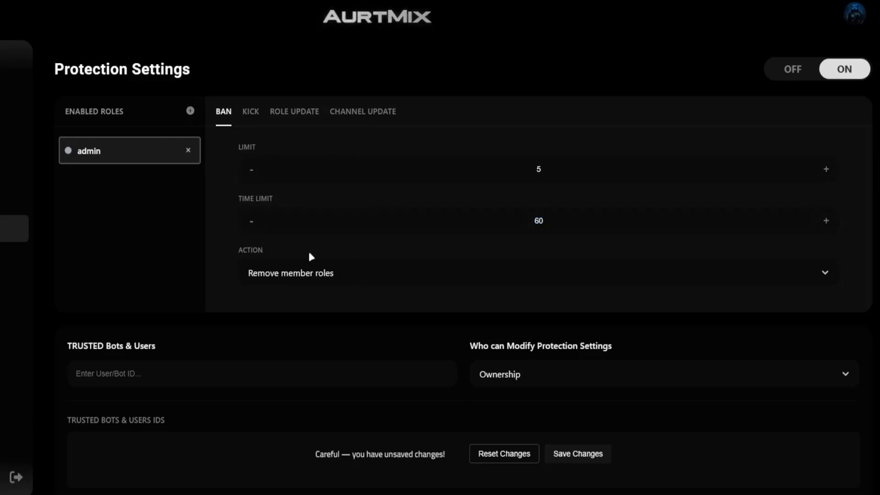
{"action": "left_click", "coordinate": [351, 271]}
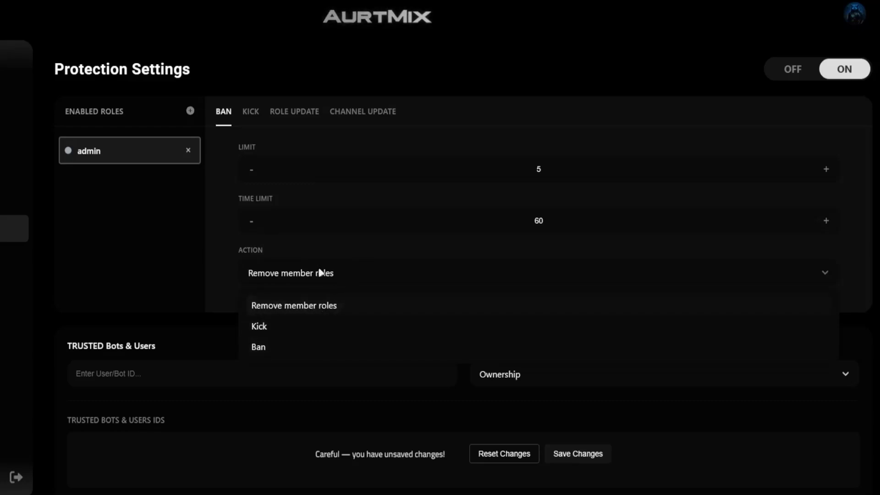
{"action": "left_click", "coordinate": [260, 348]}
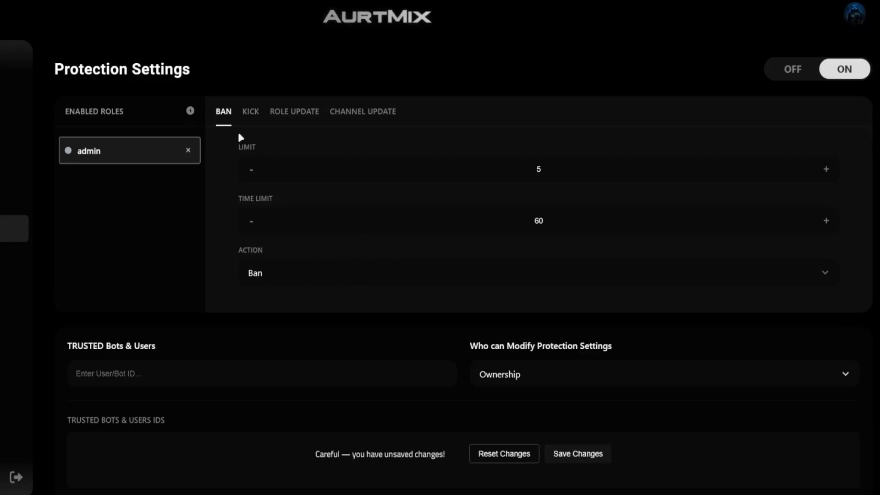
Step: Review the admin role's Kick, Role Update and Channel Update protection settings and return to the Ban settings
{"action": "left_click", "coordinate": [247, 122]}
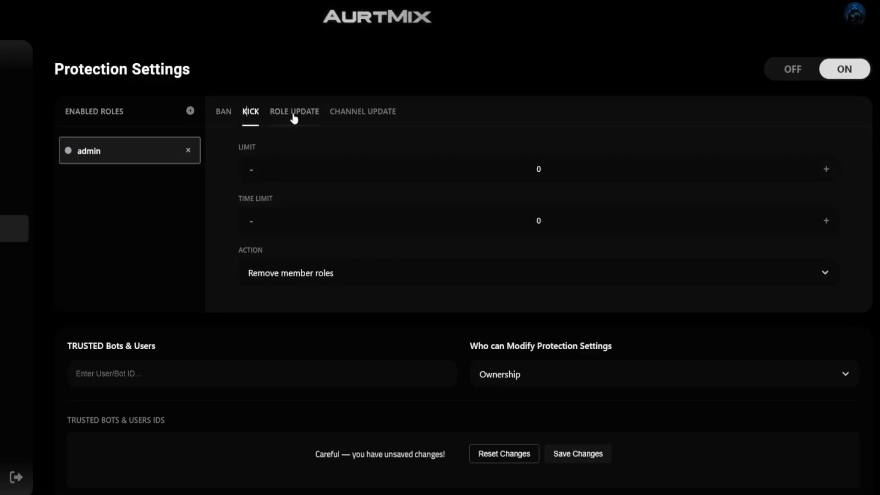
{"action": "left_click", "coordinate": [303, 118]}
{"action": "left_click", "coordinate": [355, 119]}
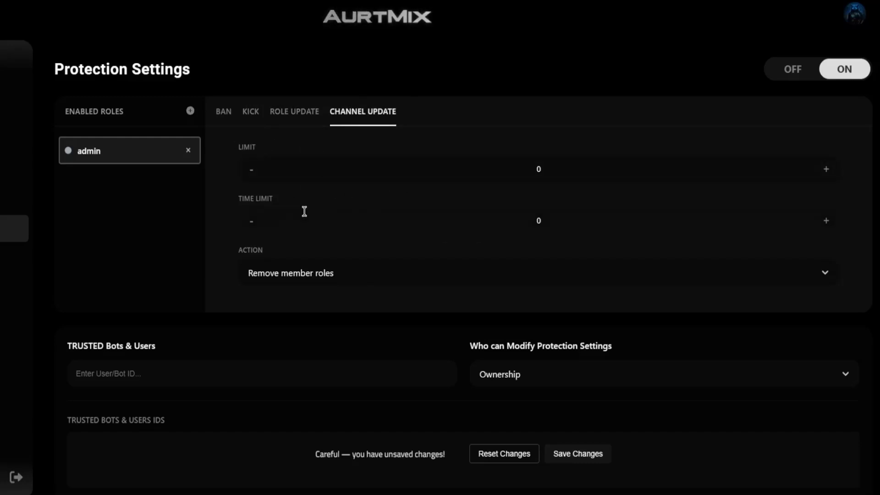
{"action": "left_click", "coordinate": [220, 113]}
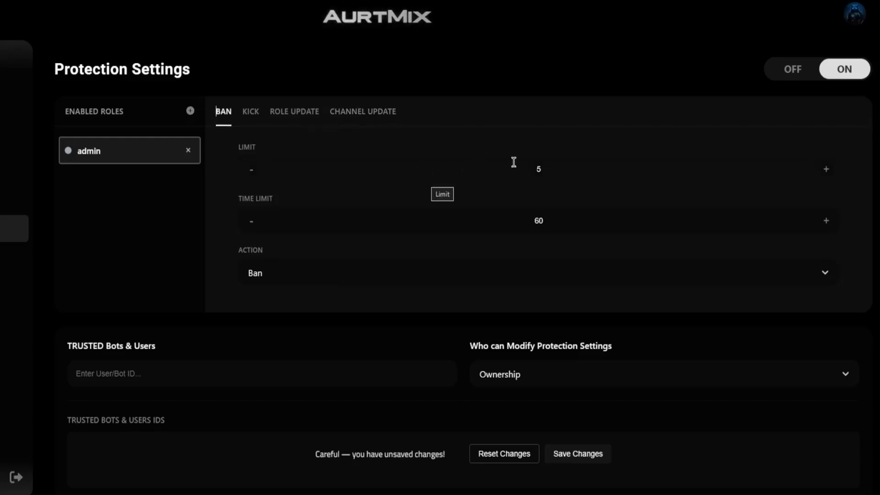
Step: Save the changes made to the admin role's Protection settings
{"action": "scroll", "coordinate": [514, 162], "scroll_direction": "down", "scroll_amount": 1}
{"action": "left_click", "coordinate": [570, 456]}
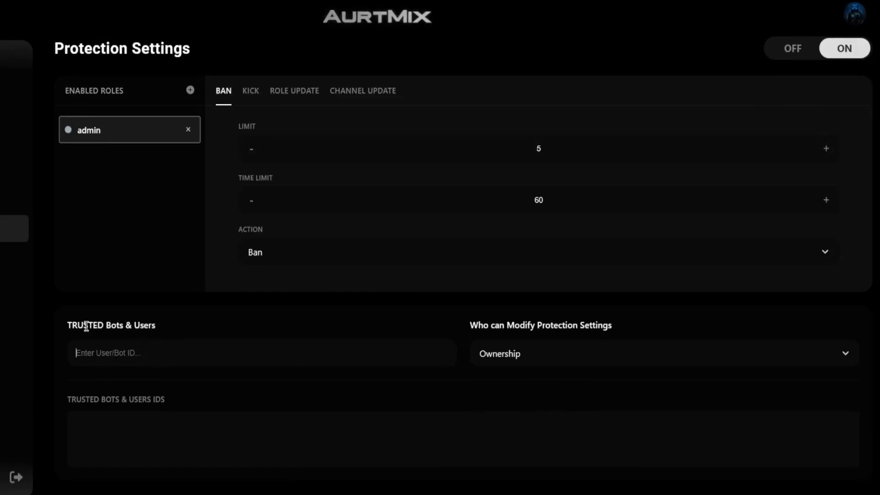
Step: Add a sample ID to the TRUSTED Bots & Users list and remove it again
{"action": "left_click_drag", "start_coordinate": [106, 325], "coordinate": [189, 326]}
{"action": "left_click", "coordinate": [182, 340]}
{"action": "type", "text": "45455"}
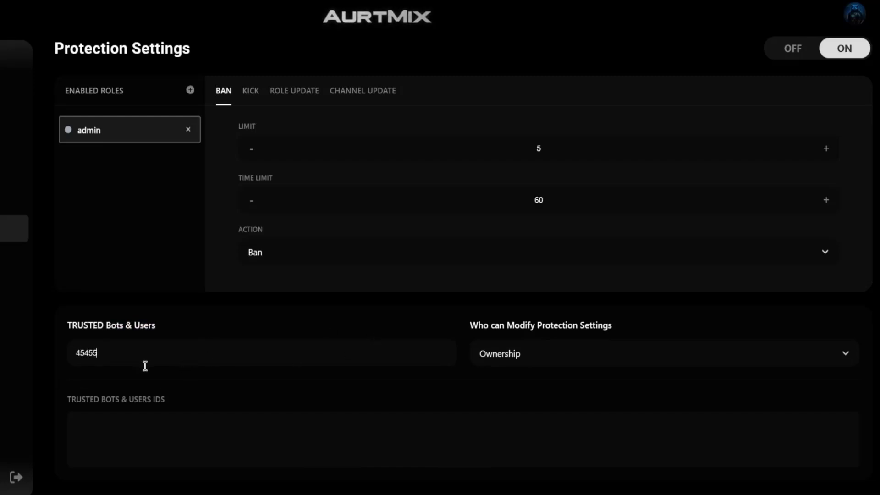
{"action": "type", "text": "121212"}
{"action": "key", "text": "Return"}
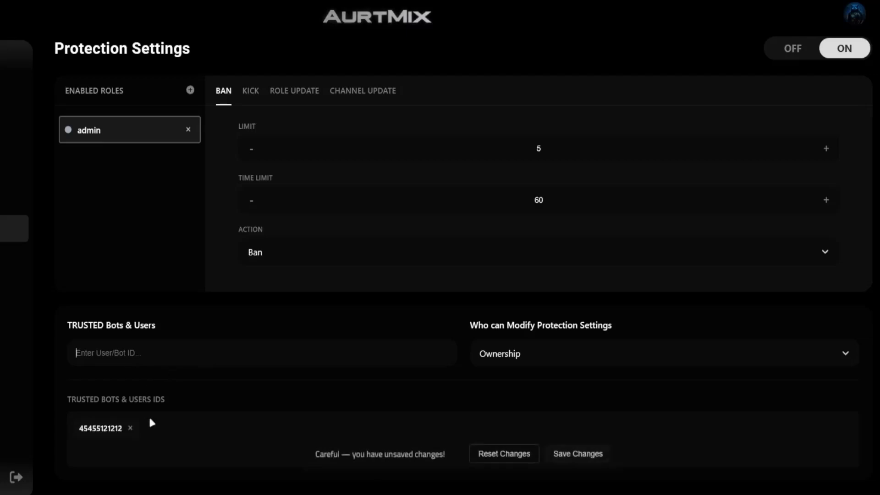
{"action": "left_click", "coordinate": [130, 433]}
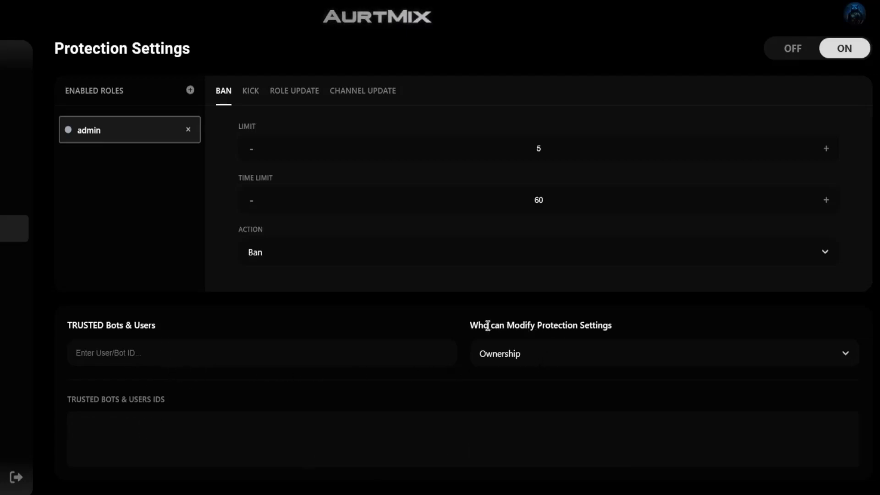
Step: Review the options for who can modify the protection settings, keep Ownership, and look over the module settings list
{"action": "left_click_drag", "start_coordinate": [479, 325], "coordinate": [624, 326]}
{"action": "left_click", "coordinate": [630, 318]}
{"action": "left_click", "coordinate": [545, 355]}
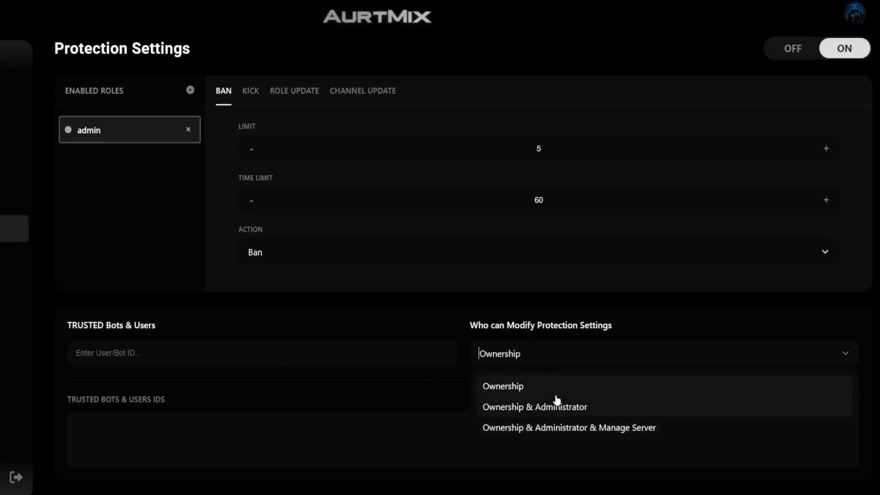
{"action": "left_click", "coordinate": [547, 355]}
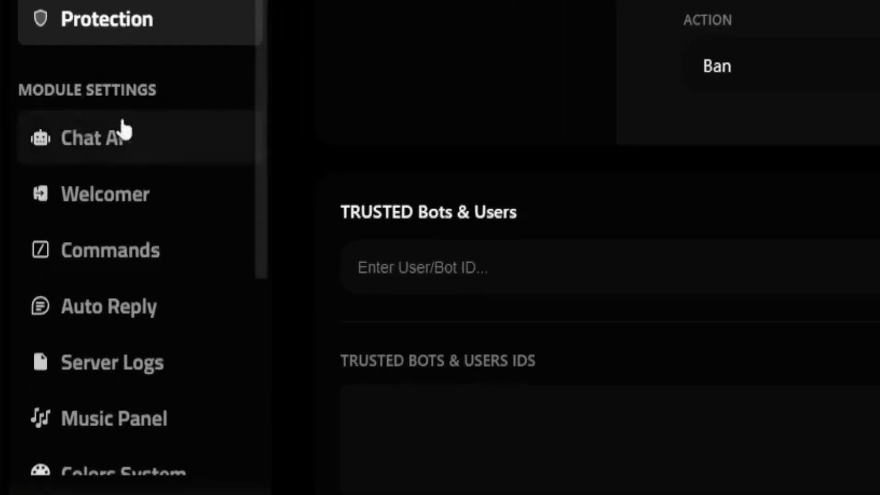
{"action": "scroll", "coordinate": [151, 174], "scroll_direction": "down", "scroll_amount": 1}
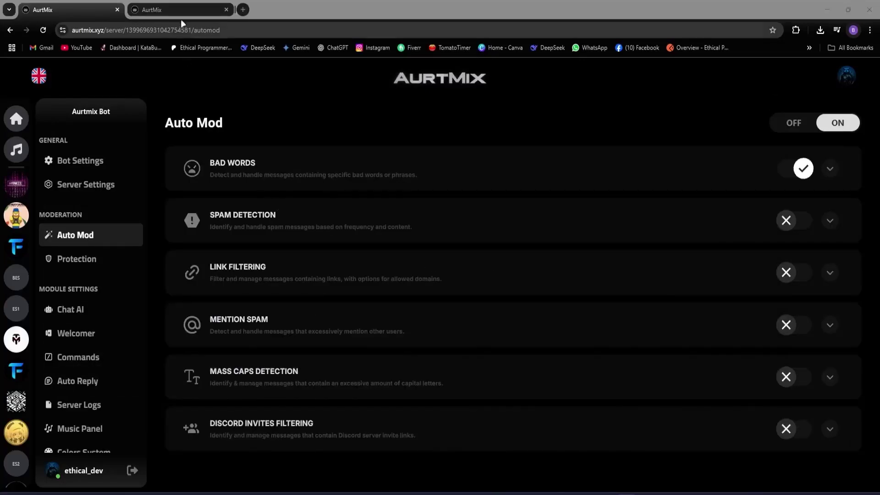
Step: Download the AurtMix desktop app from its website, install it only for the current user and run it
{"action": "left_click", "coordinate": [180, 12]}
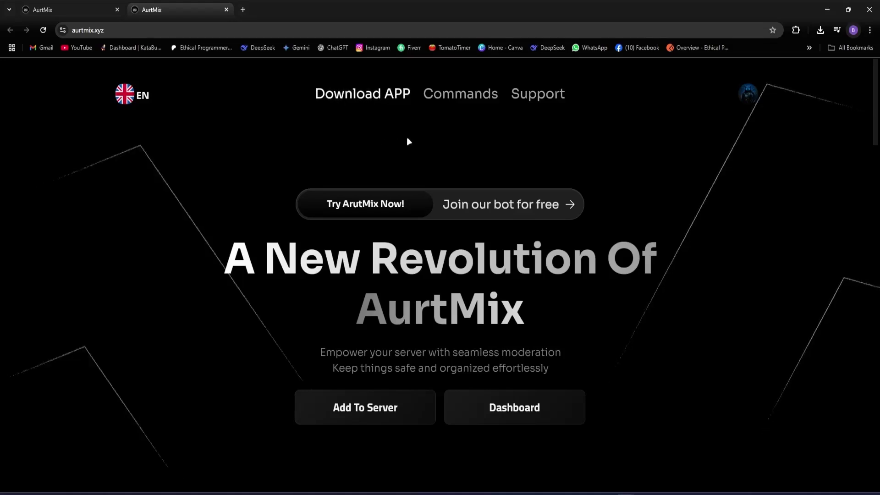
{"action": "left_click", "coordinate": [394, 102]}
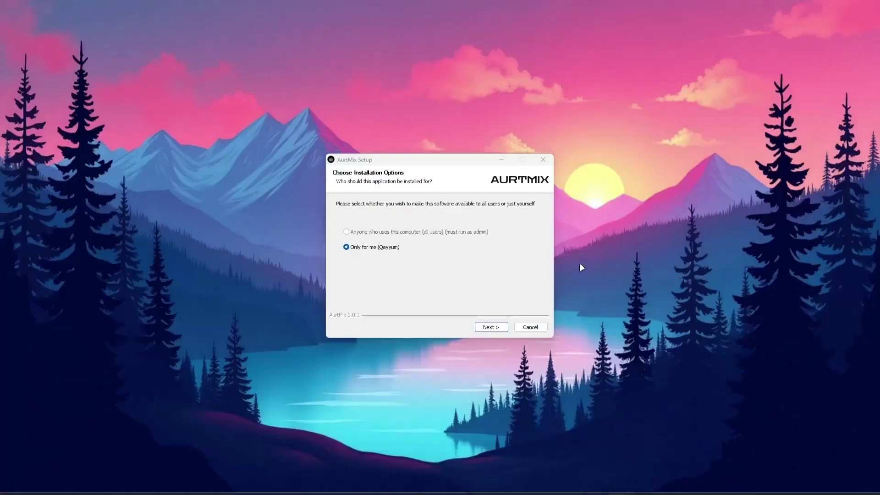
{"action": "left_click", "coordinate": [491, 327]}
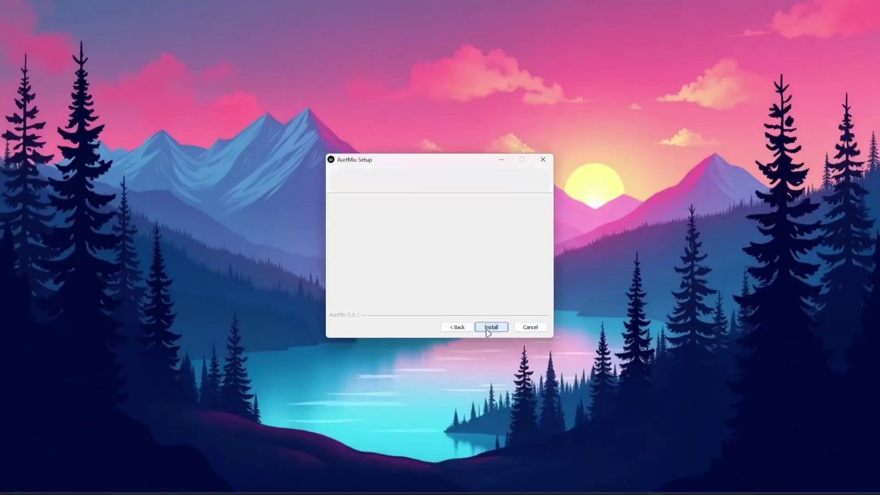
{"action": "left_click", "coordinate": [490, 327]}
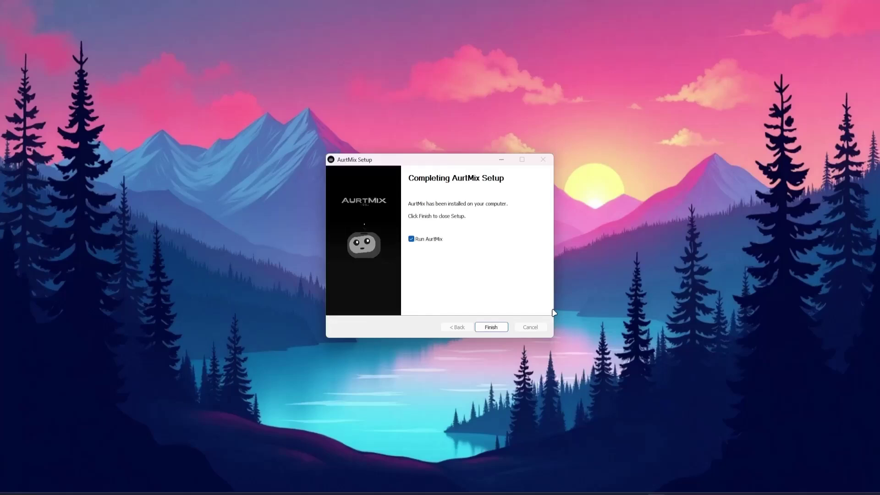
{"action": "left_click", "coordinate": [491, 327]}
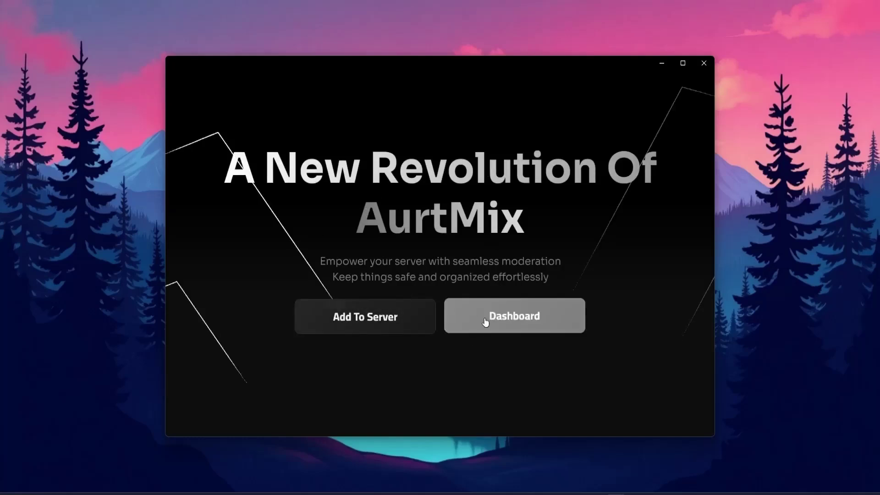
Step: Open the dashboard in the AurtMix desktop app, authorize access to the Discord account and maximize the window
{"action": "left_click_drag", "start_coordinate": [332, 236], "coordinate": [555, 262]}
{"action": "left_click", "coordinate": [549, 282]}
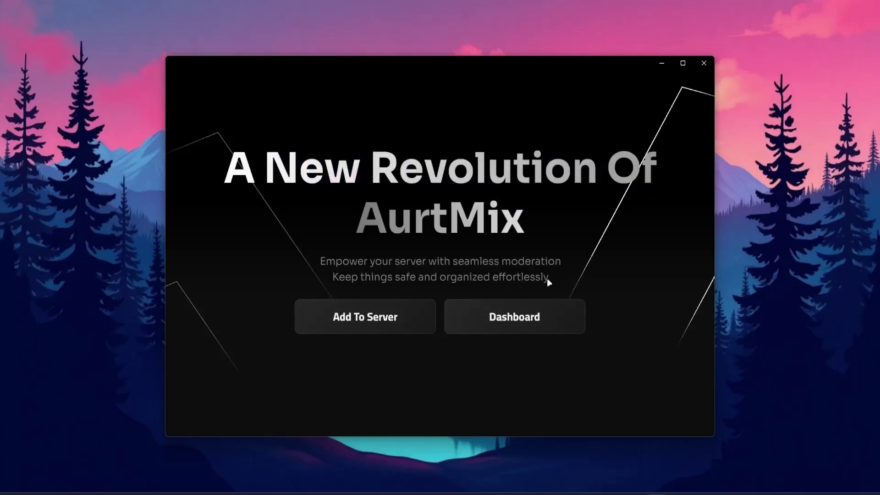
{"action": "left_click", "coordinate": [527, 317]}
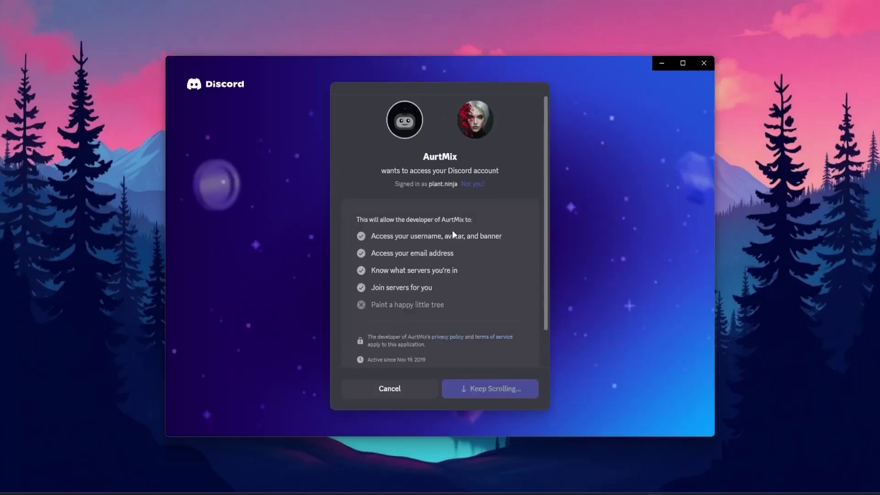
{"action": "scroll", "coordinate": [453, 234], "scroll_direction": "down", "scroll_amount": 2}
{"action": "left_click", "coordinate": [477, 389]}
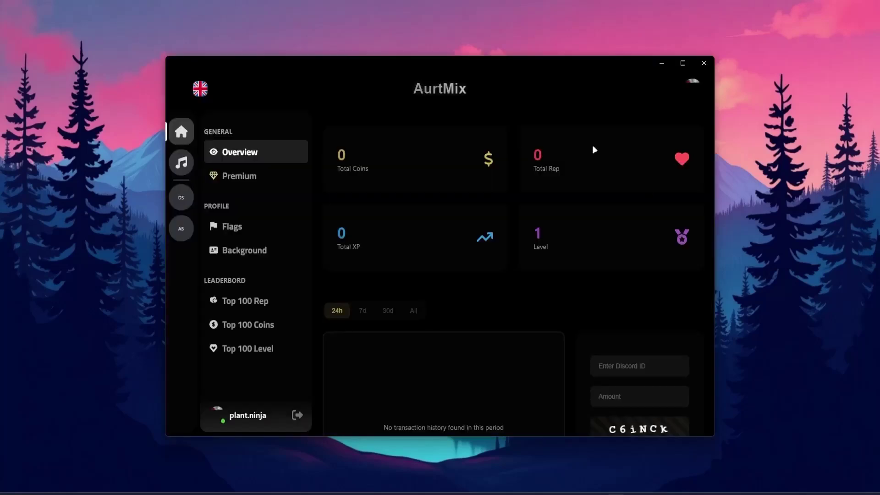
{"action": "left_click", "coordinate": [683, 64]}
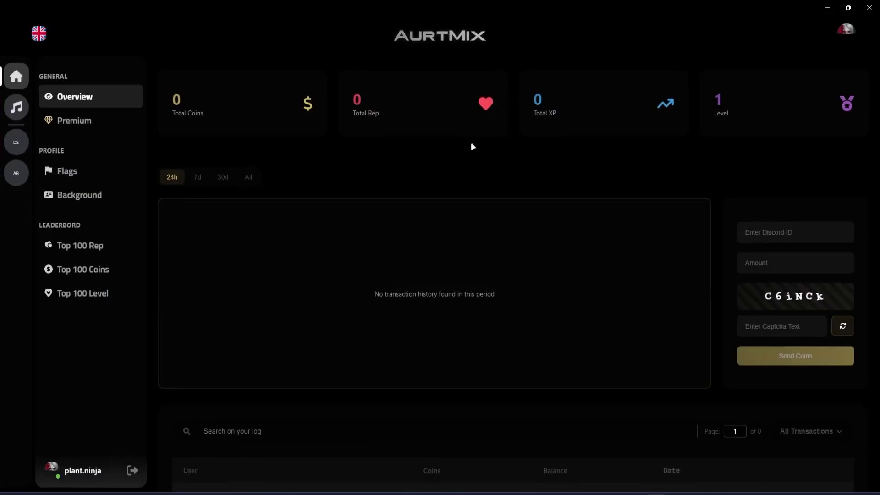
Step: Open the Chat AI settings for the Aurtmix Bot server and turn Chat AI on
{"action": "scroll", "coordinate": [472, 143], "scroll_direction": "down", "scroll_amount": 2}
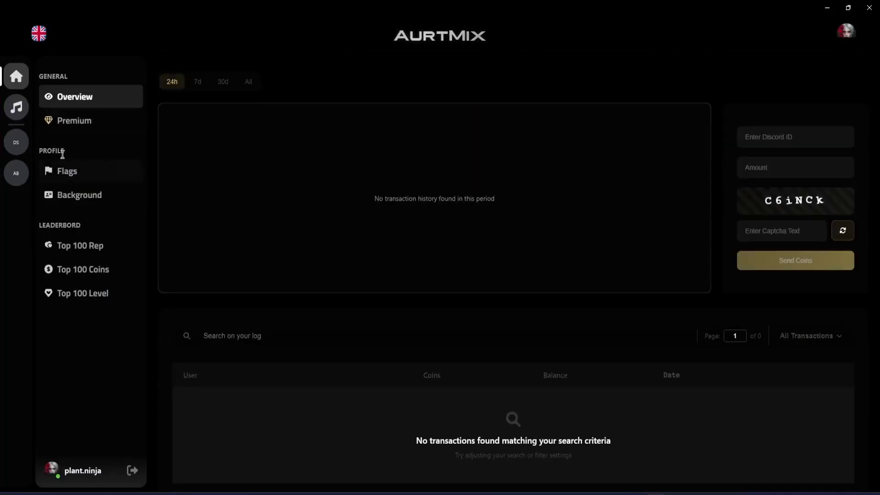
{"action": "left_click", "coordinate": [20, 181]}
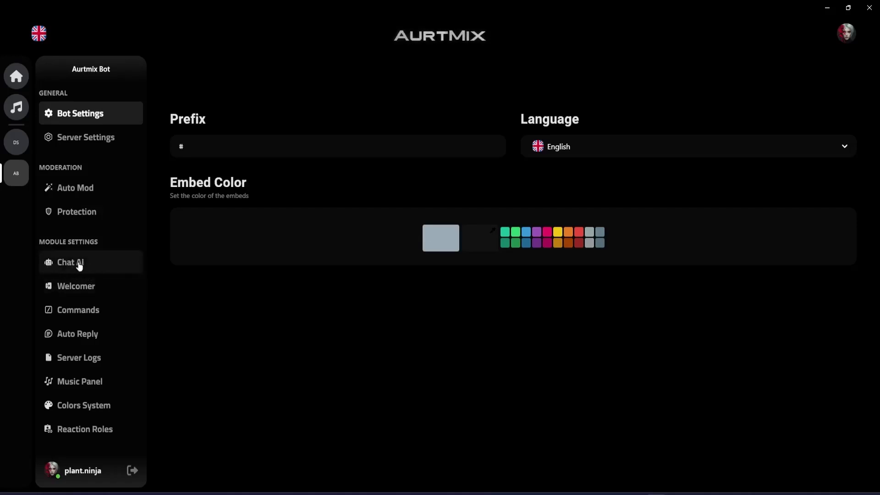
{"action": "left_click", "coordinate": [79, 266]}
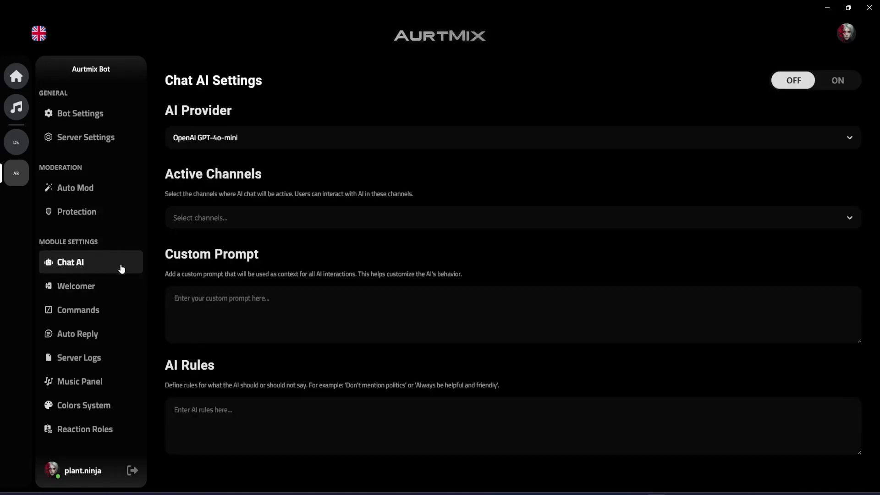
{"action": "left_click", "coordinate": [832, 85]}
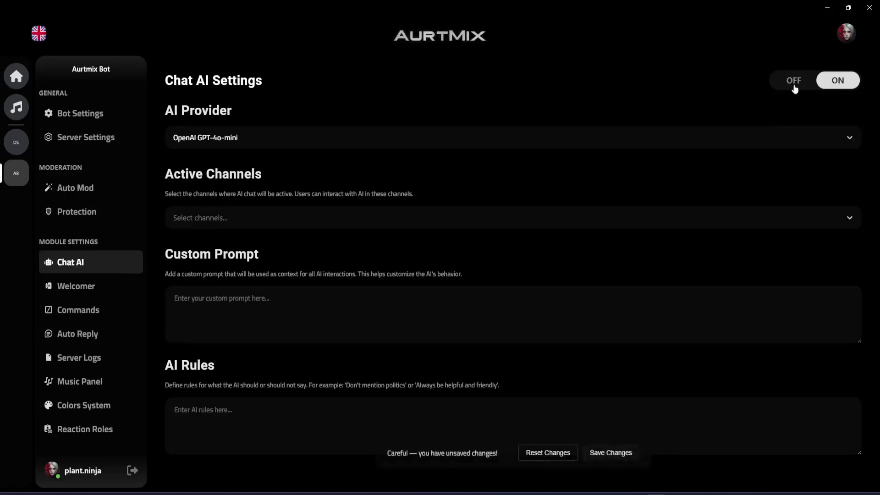
Step: Look through the available AI providers and choose OpenAI GPT-4o-mini
{"action": "left_click", "coordinate": [335, 142]}
{"action": "scroll", "coordinate": [287, 202], "scroll_direction": "down", "scroll_amount": 1}
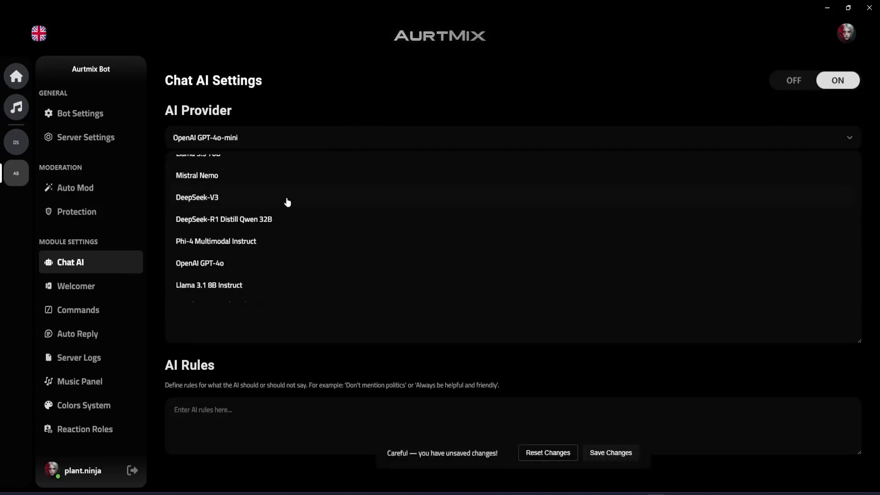
{"action": "scroll", "coordinate": [272, 247], "scroll_direction": "up", "scroll_amount": 1}
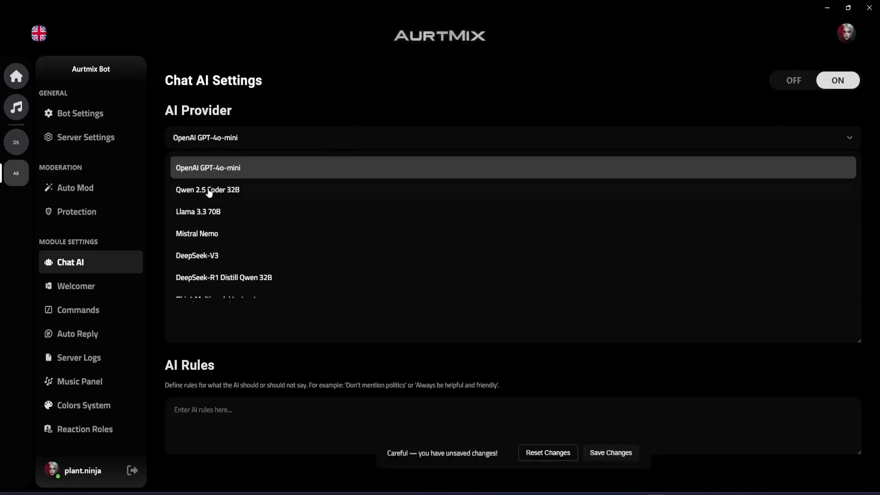
{"action": "left_click", "coordinate": [225, 166]}
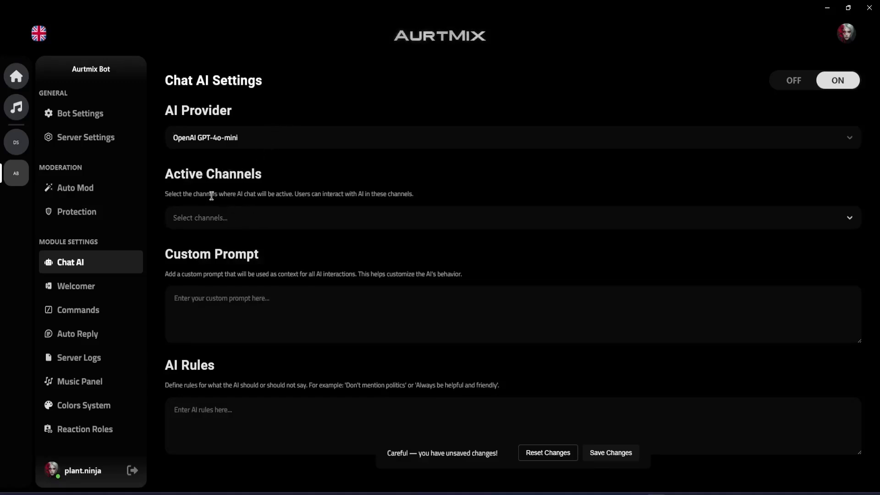
Step: Add the #ai channel to Chat AI's Active Channels
{"action": "left_click_drag", "start_coordinate": [211, 194], "coordinate": [380, 194]}
{"action": "left_click", "coordinate": [381, 194]}
{"action": "left_click", "coordinate": [287, 224]}
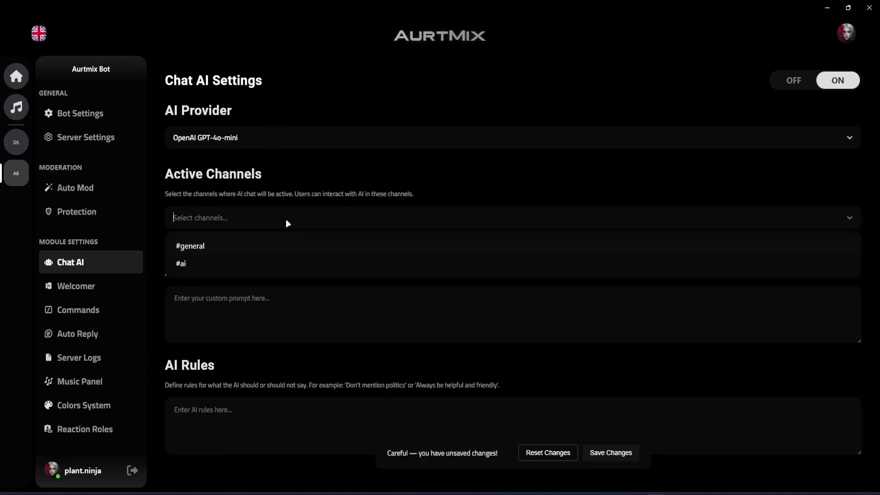
{"action": "left_click", "coordinate": [193, 265]}
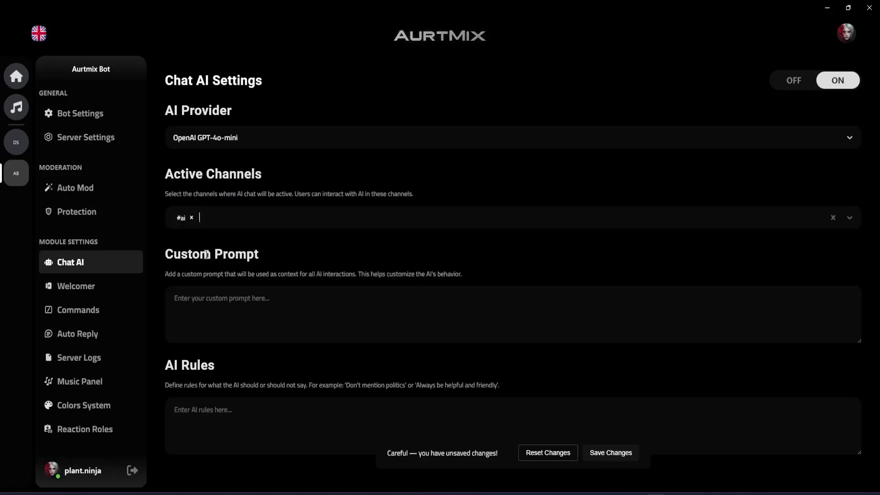
Step: Review the Custom Prompt and AI Rules fields, leave both empty and save the Chat AI settings
{"action": "left_click", "coordinate": [203, 299]}
{"action": "left_click_drag", "start_coordinate": [166, 384], "coordinate": [506, 385]}
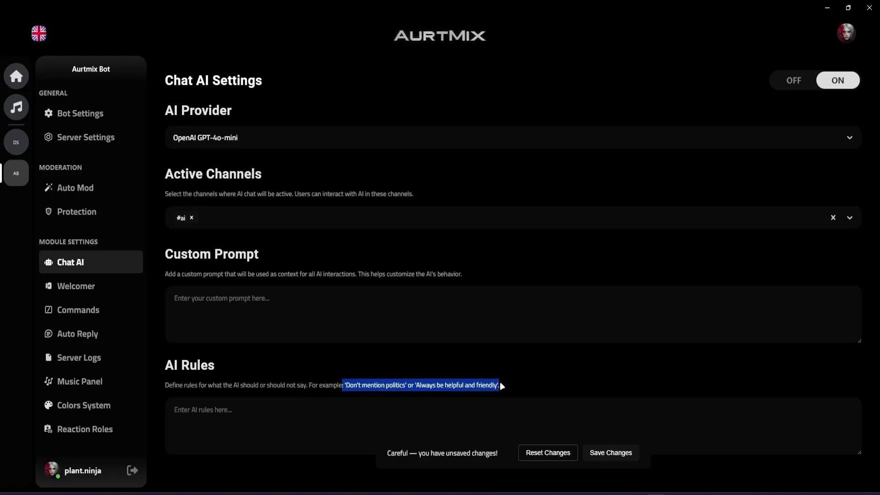
{"action": "left_click", "coordinate": [543, 371]}
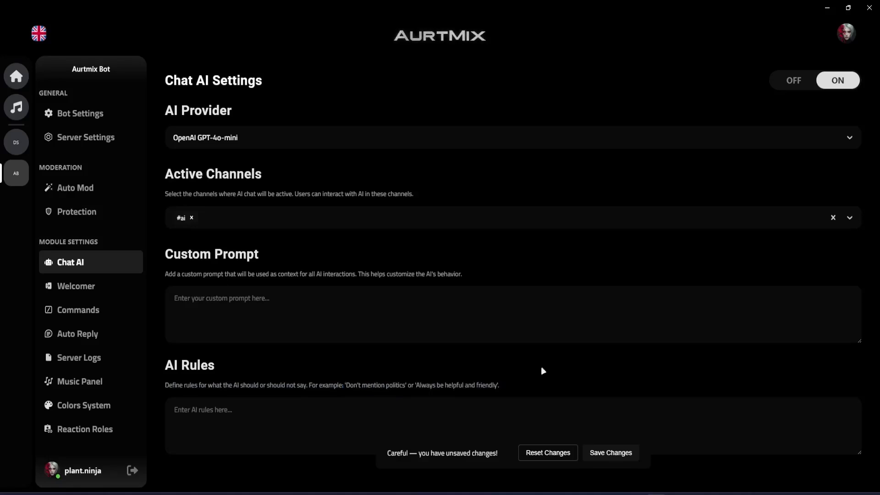
{"action": "left_click", "coordinate": [602, 452]}
Step: Switch to Discord and send "hi" in the #ai channel to test the AI chat
{"action": "key", "text": "alt+Tab"}
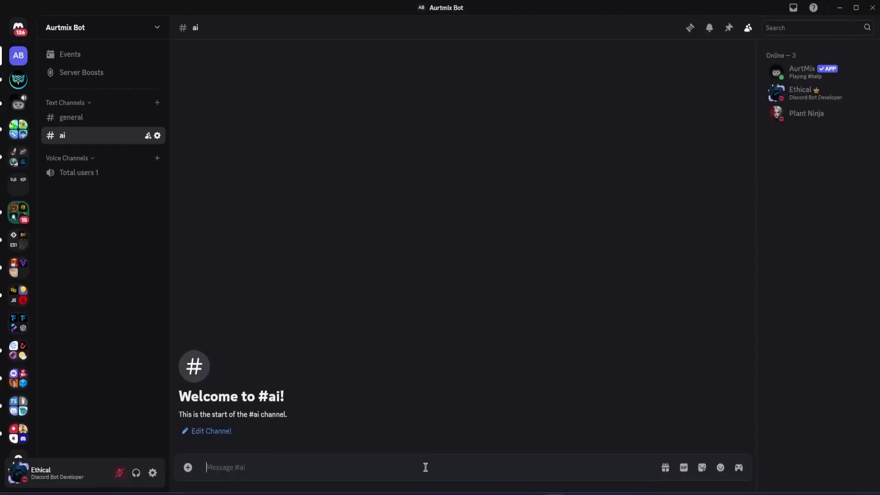
{"action": "type", "text": "hi"}
{"action": "key", "text": "Return"}
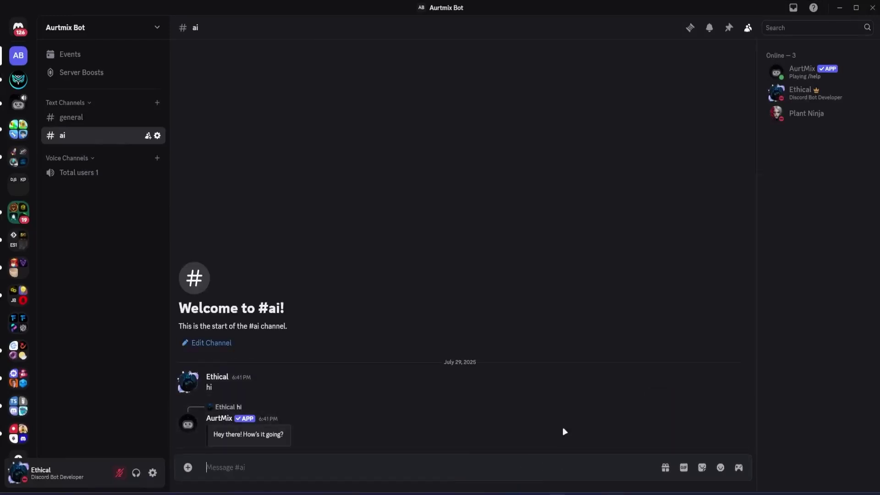
Step: Send "code a kick command for me in discord.js" in the #ai channel and read through the bot's reply
{"action": "type", "text": "code a kick command for me in disco"}
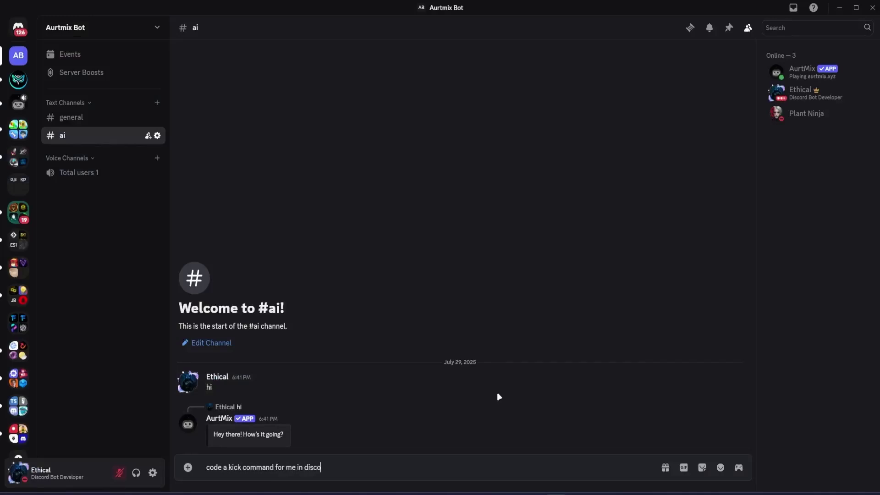
{"action": "type", "text": "rd.js"}
{"action": "key", "text": "Return"}
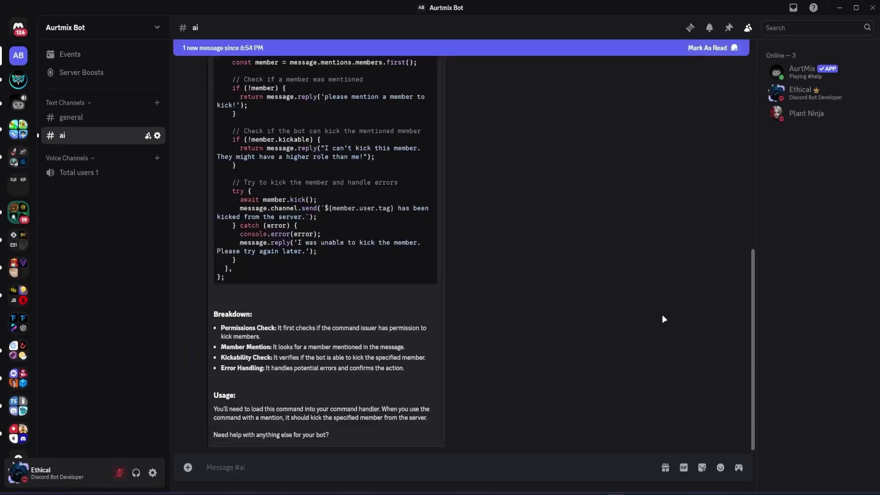
{"action": "scroll", "coordinate": [662, 318], "scroll_direction": "up", "scroll_amount": 5}
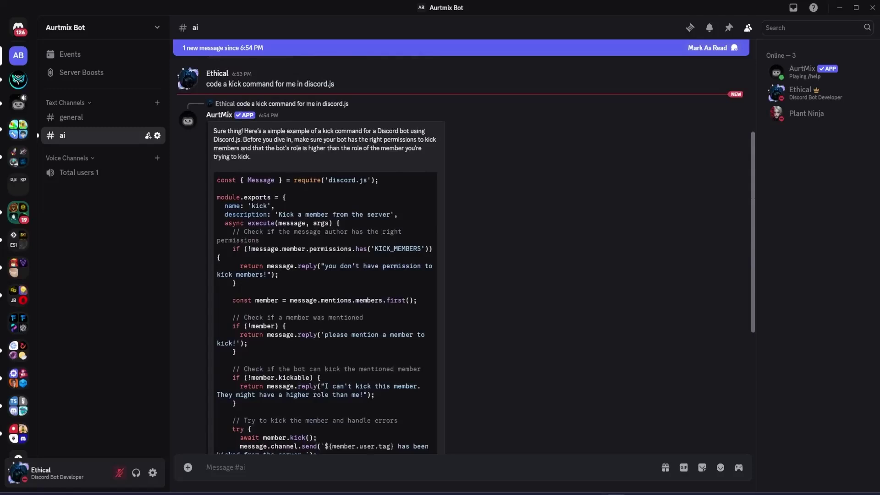
{"action": "scroll", "coordinate": [365, 204], "scroll_direction": "down", "scroll_amount": 4}
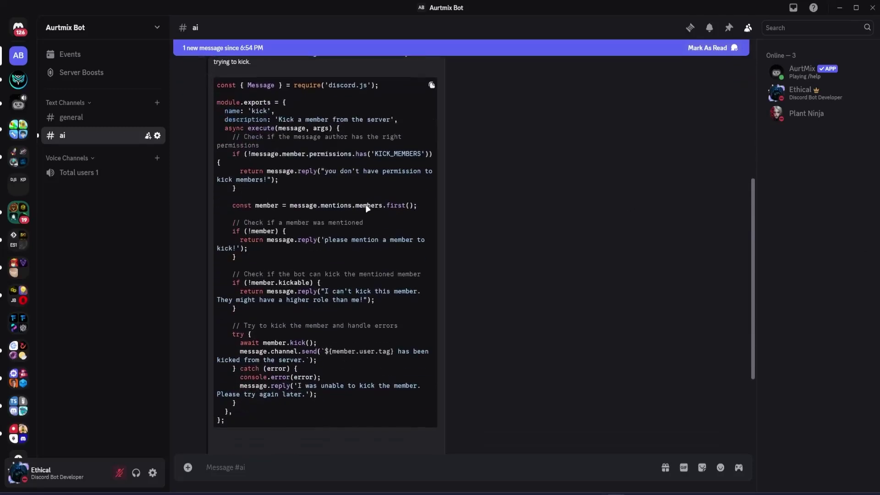
{"action": "scroll", "coordinate": [364, 205], "scroll_direction": "down", "scroll_amount": 1}
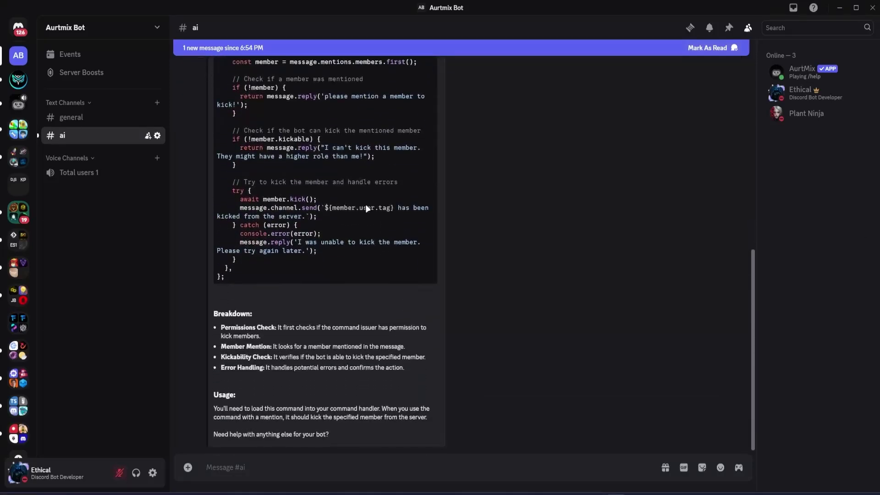
Step: Create a text channel named "welcome" in the Aurtmix Bot server's Text Channels category
{"action": "left_click", "coordinate": [158, 103]}
{"action": "type", "text": "welcome"}
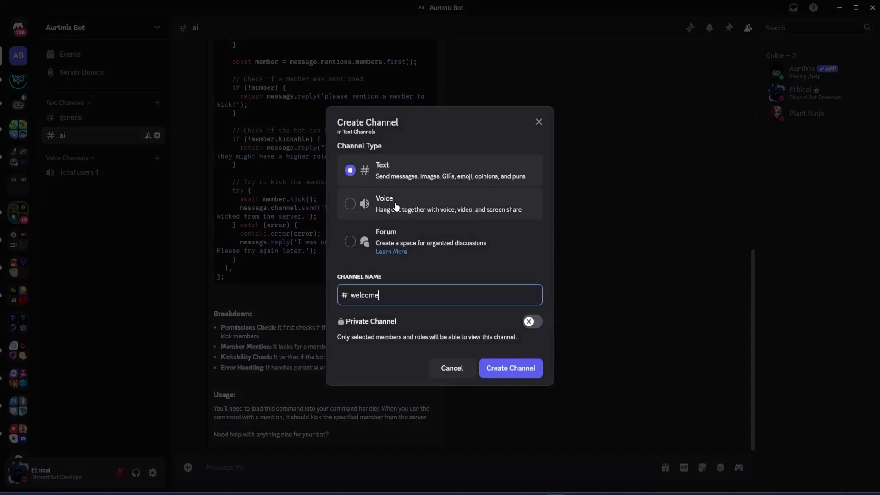
{"action": "key", "text": "Return"}
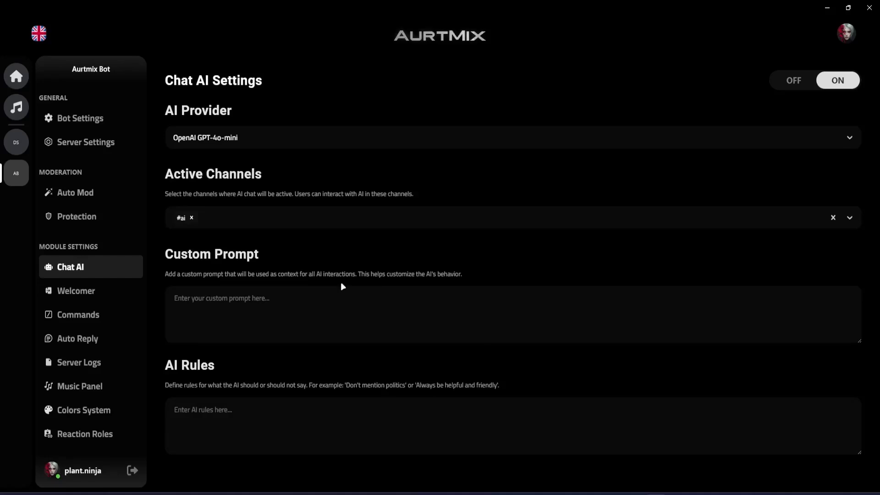
Step: Switch to the AurtMix dashboard, turn on the Welcomer module and enable its Server Join Messages
{"action": "left_click", "coordinate": [108, 297]}
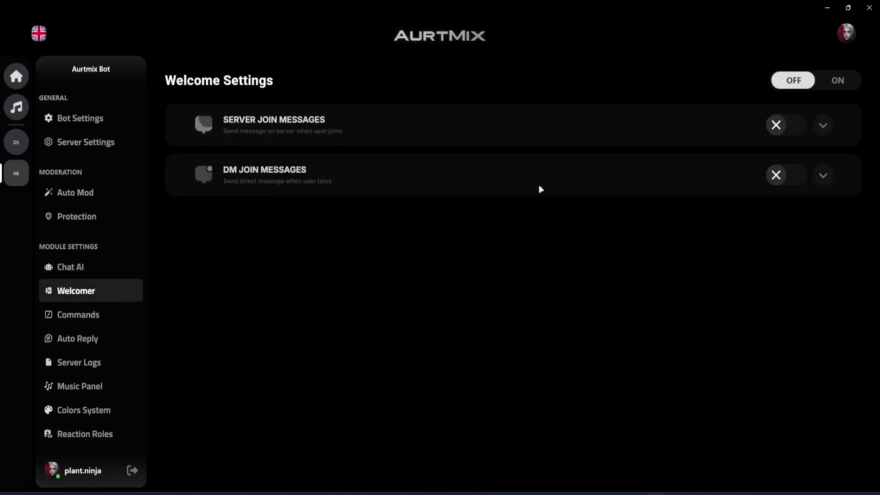
{"action": "left_click", "coordinate": [838, 82]}
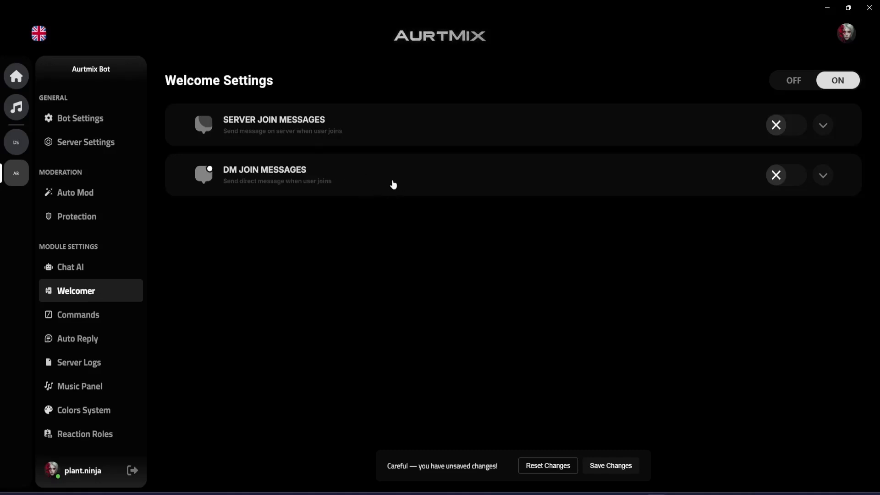
{"action": "left_click", "coordinate": [784, 125]}
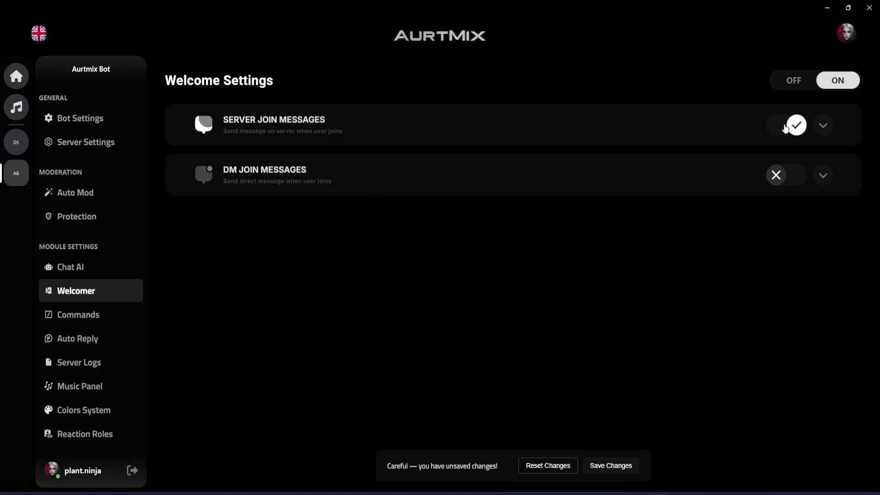
Step: Expand the Server Join Messages settings and set the Welcome Channel to #welcome
{"action": "left_click", "coordinate": [821, 126]}
{"action": "scroll", "coordinate": [807, 136], "scroll_direction": "down", "scroll_amount": 1}
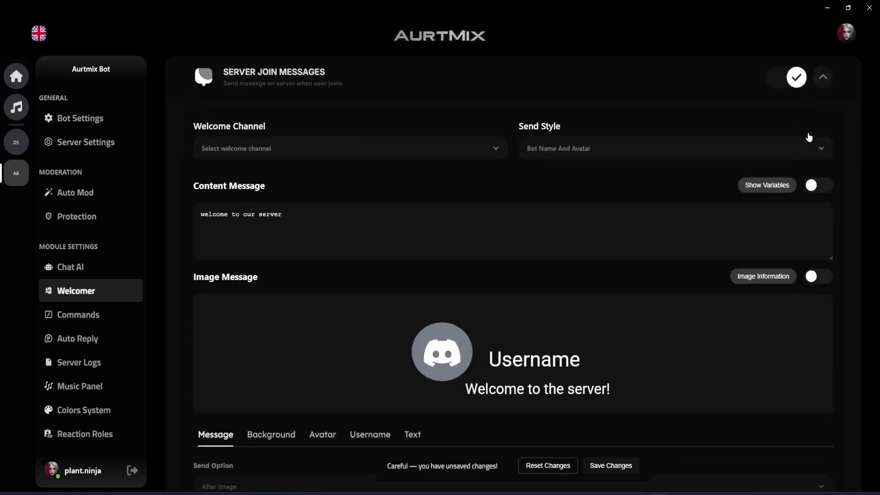
{"action": "scroll", "coordinate": [705, 137], "scroll_direction": "up", "scroll_amount": 1}
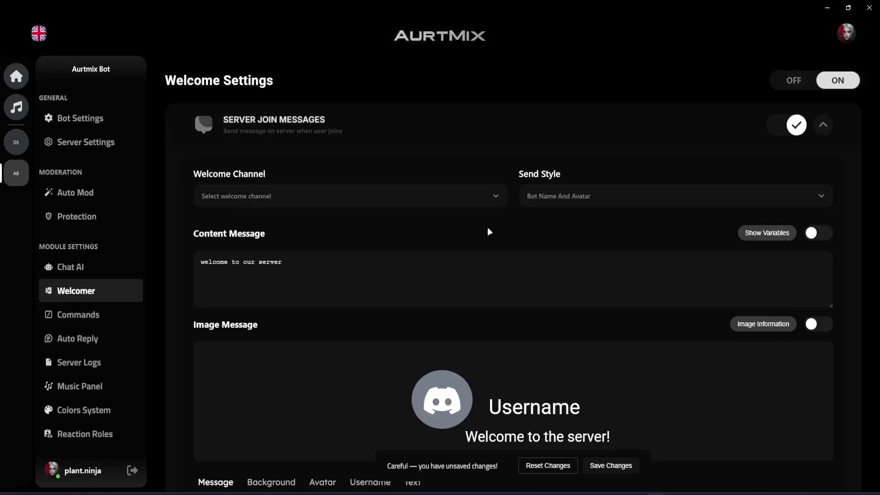
{"action": "left_click", "coordinate": [290, 200]}
{"action": "left_click", "coordinate": [241, 257]}
Step: Try the Custom Name And Avatar send style, and switch back to Bot Name And Avatar
{"action": "left_click", "coordinate": [570, 197]}
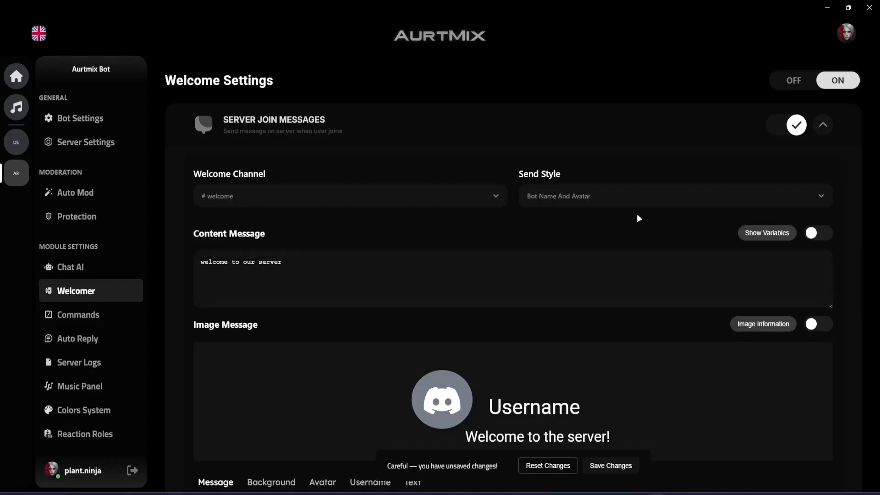
{"action": "left_click", "coordinate": [614, 198]}
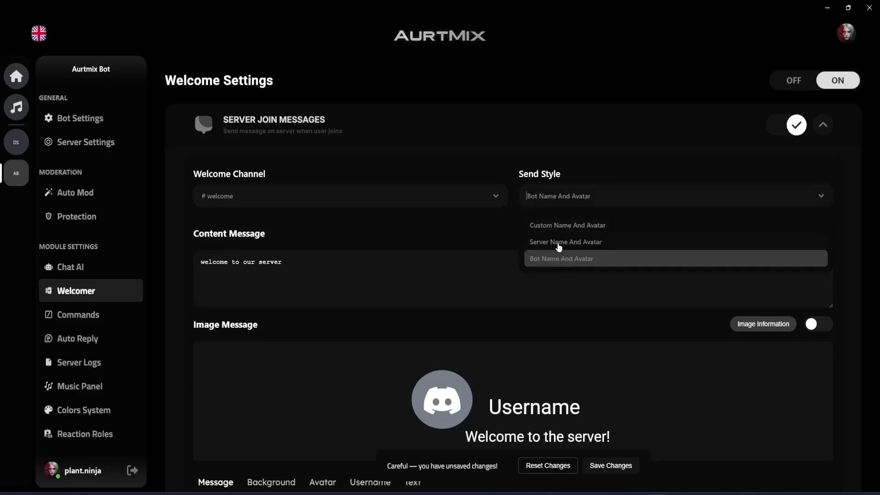
{"action": "left_click", "coordinate": [600, 227]}
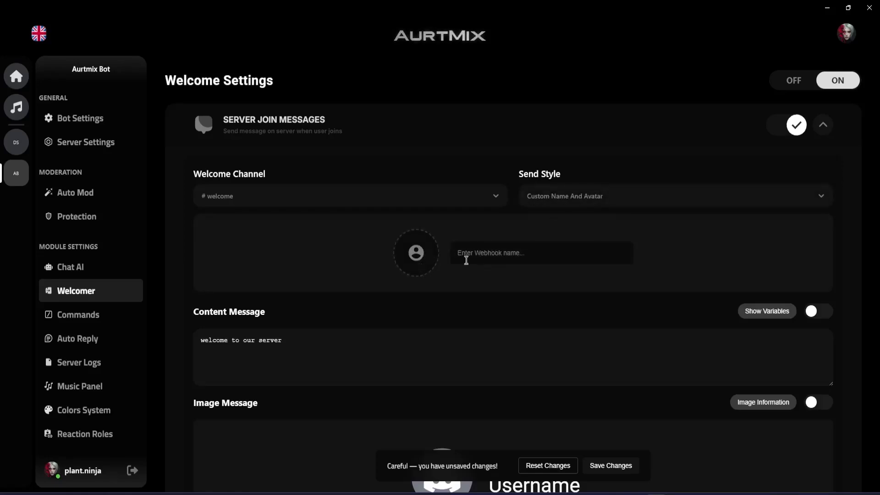
{"action": "left_click", "coordinate": [560, 200]}
{"action": "left_click", "coordinate": [564, 256]}
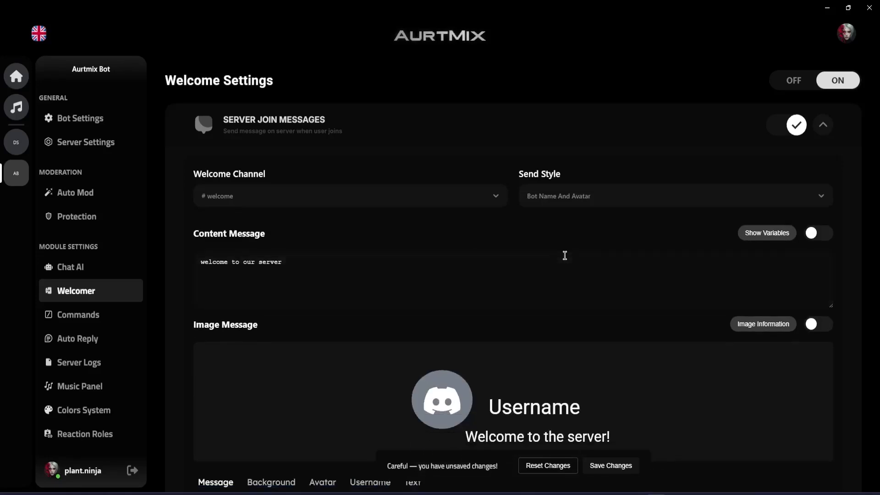
Step: Enable the Content Message for server joins and review the variables available for it
{"action": "scroll", "coordinate": [564, 248], "scroll_direction": "down", "scroll_amount": 1}
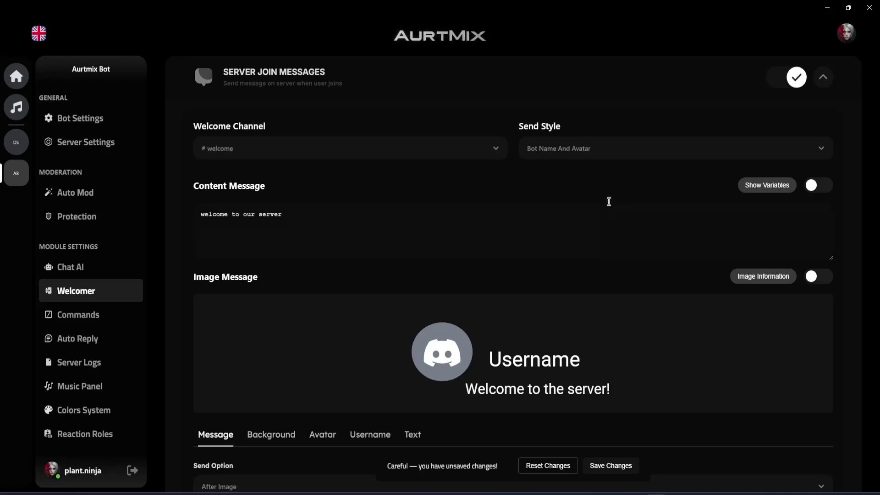
{"action": "left_click", "coordinate": [819, 185]}
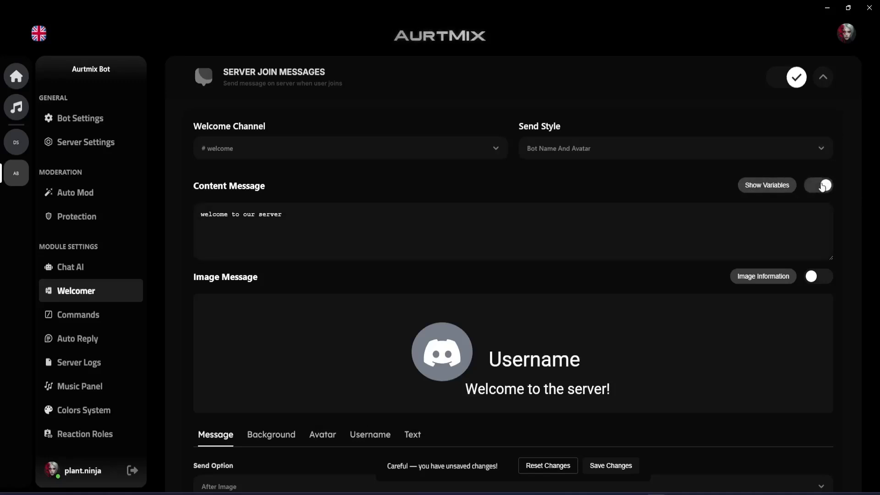
{"action": "left_click", "coordinate": [766, 188]}
{"action": "scroll", "coordinate": [755, 241], "scroll_direction": "down", "scroll_amount": 3}
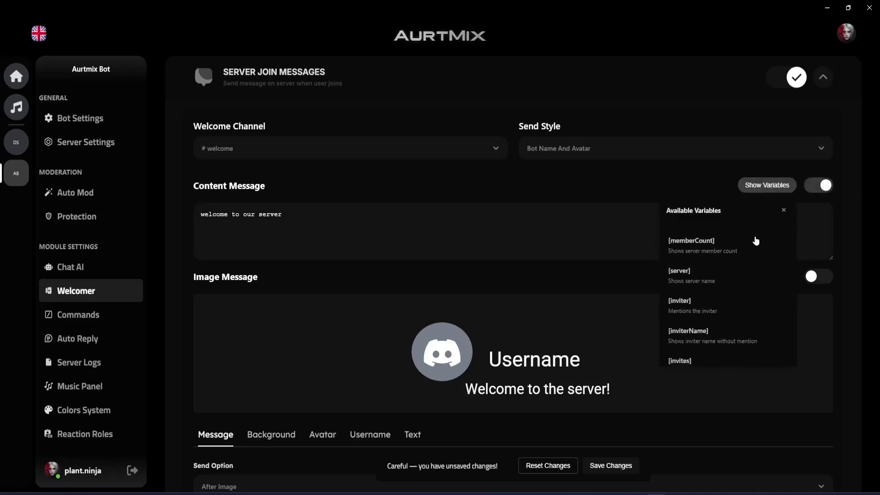
{"action": "scroll", "coordinate": [756, 241], "scroll_direction": "up", "scroll_amount": 5}
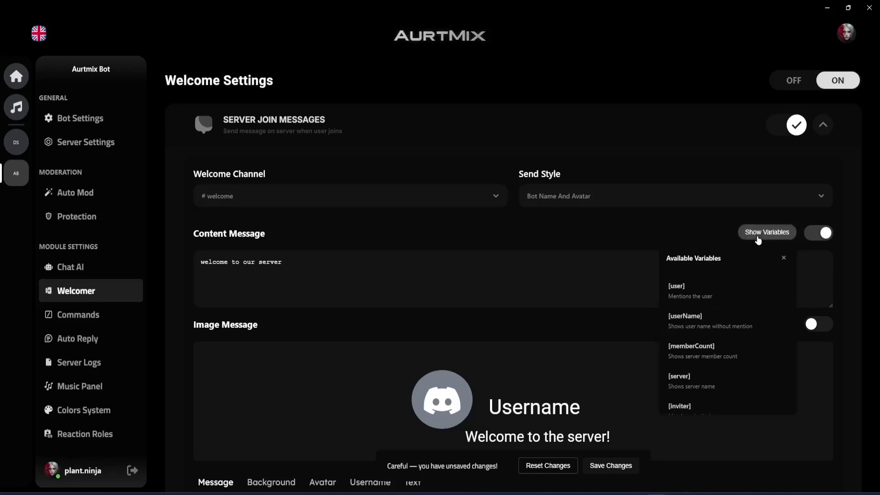
{"action": "left_click", "coordinate": [773, 233]}
Step: Set the join message to "Hello [user]! Thanks for joining **[server]** – we're now **[memberCount]** members strong! You were invited by **[inviter]** – make yourself at home!"
{"action": "left_click", "coordinate": [667, 279]}
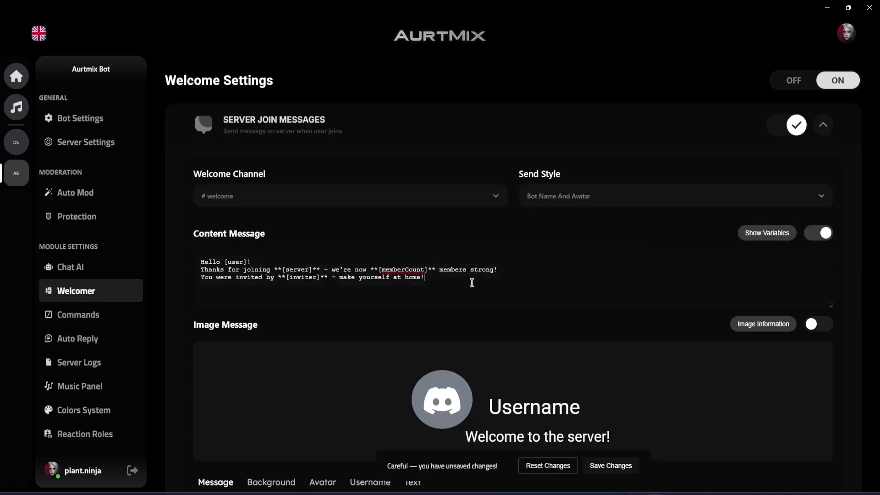
{"action": "left_click_drag", "start_coordinate": [472, 281], "coordinate": [228, 262]}
{"action": "left_click", "coordinate": [395, 320]}
Step: Enable the Image Message with its Send Option set to Before Image, and open its background settings
{"action": "scroll", "coordinate": [542, 256], "scroll_direction": "down", "scroll_amount": 3}
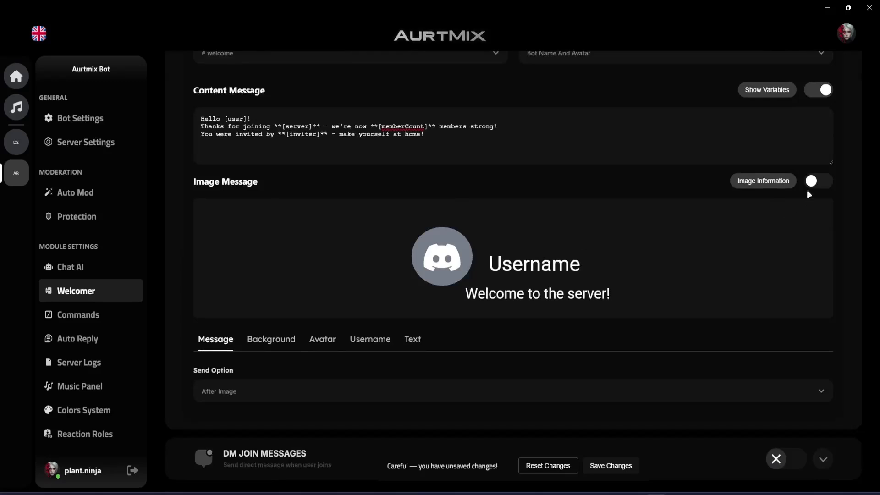
{"action": "left_click", "coordinate": [814, 187]}
{"action": "scroll", "coordinate": [490, 246], "scroll_direction": "down", "scroll_amount": 1}
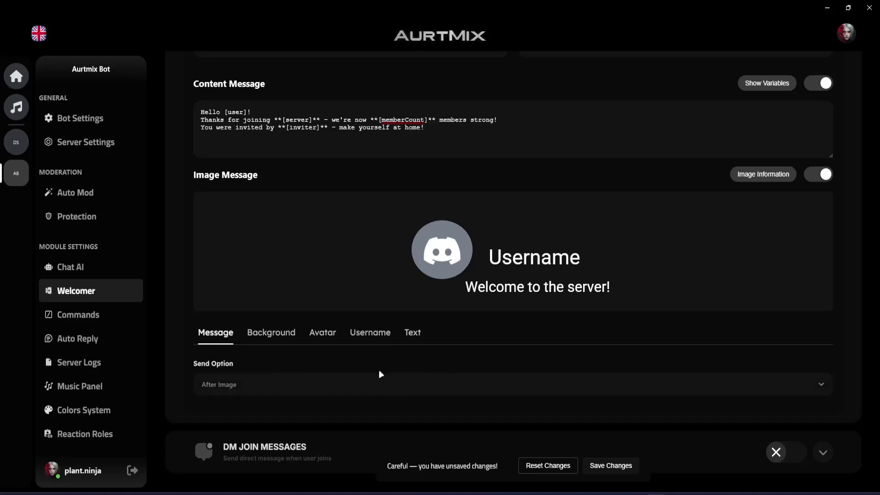
{"action": "left_click", "coordinate": [269, 386]}
{"action": "left_click", "coordinate": [249, 419]}
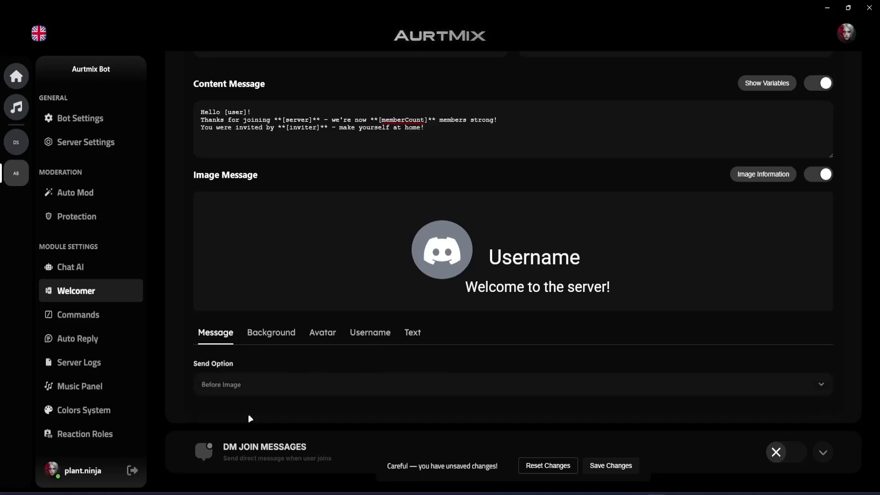
{"action": "left_click", "coordinate": [271, 344]}
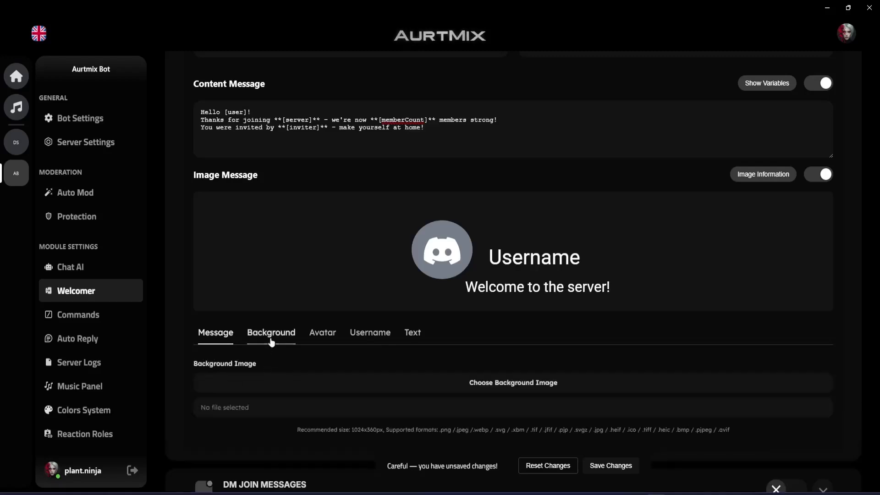
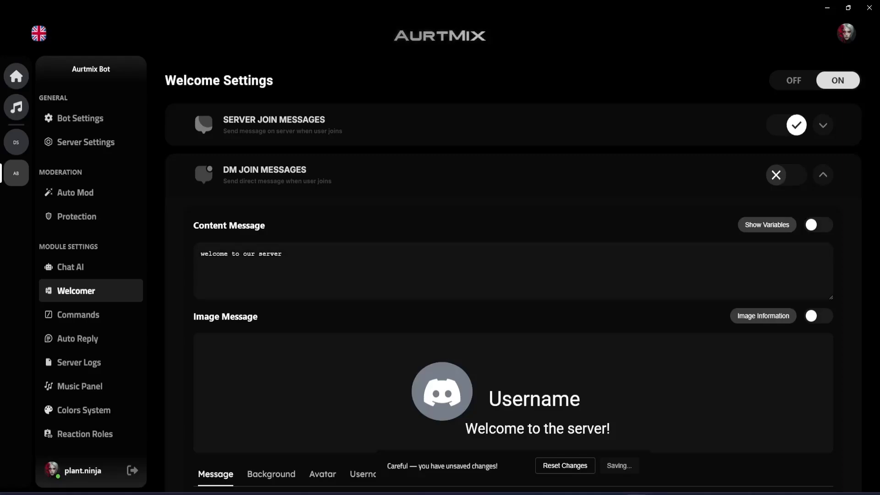
Step: Switch to Discord and examine the bot's welcome image and join message in the #welcome channel
{"action": "key", "text": "alt+Tab"}
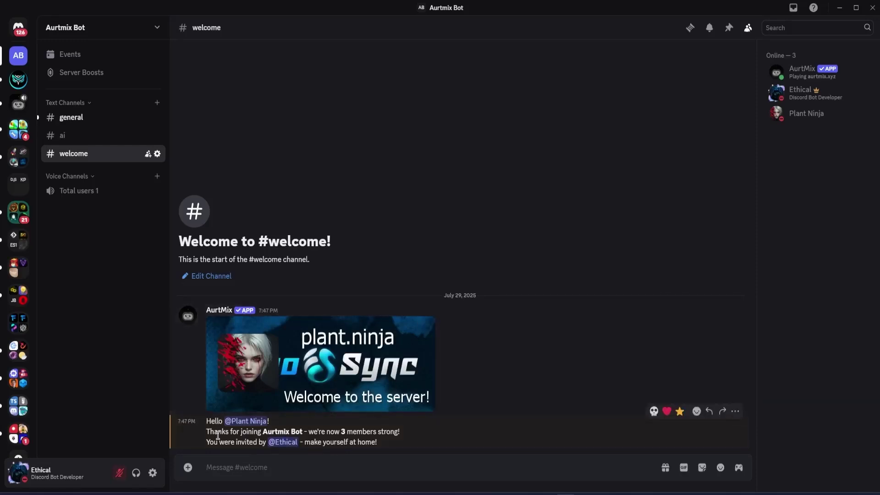
{"action": "left_click_drag", "start_coordinate": [207, 422], "coordinate": [427, 448]}
{"action": "left_click", "coordinate": [574, 333]}
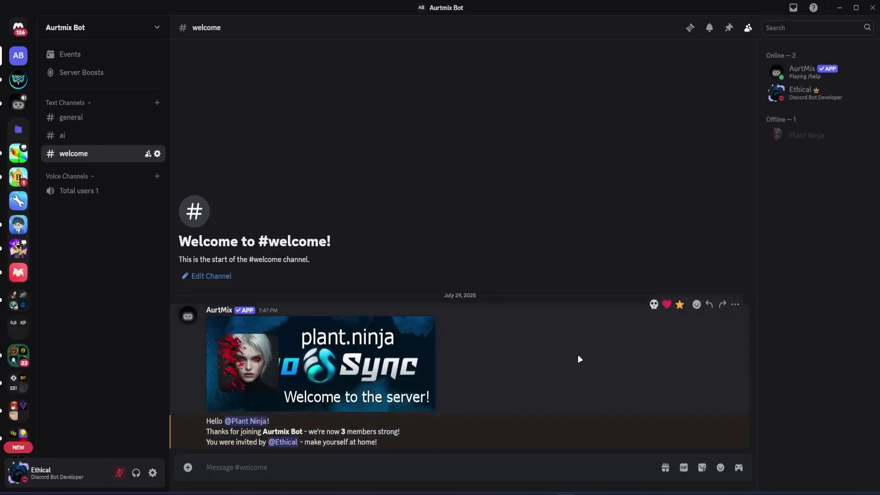
Step: Switch to the AurtMix dashboard in the browser and look through the General and Mod command lists
{"action": "mouse_move", "coordinate": [626, 493]}
{"action": "left_click", "coordinate": [705, 464]}
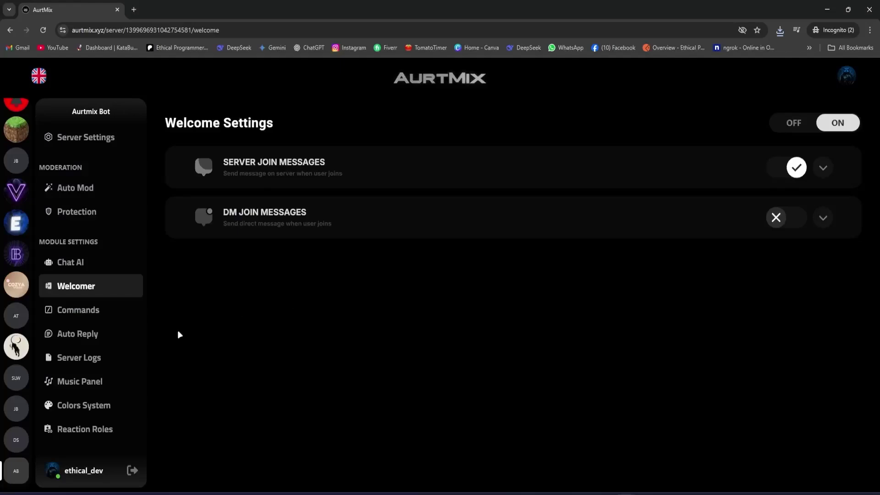
{"action": "left_click", "coordinate": [104, 315]}
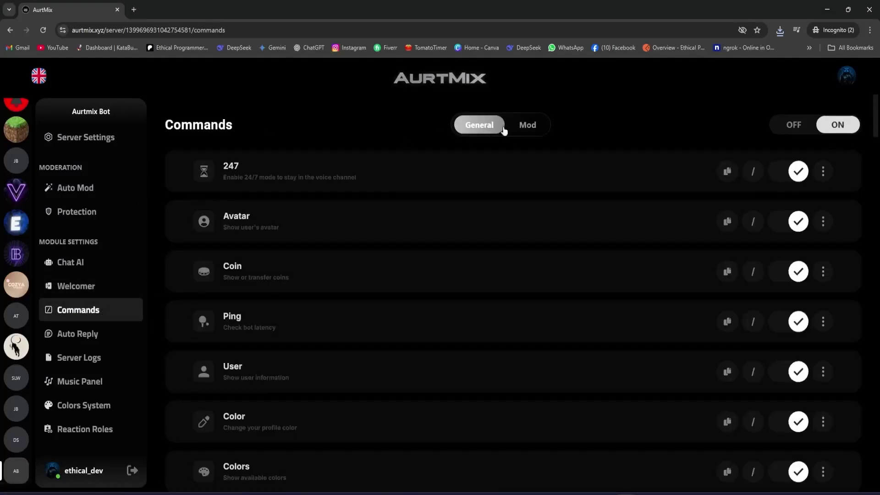
{"action": "left_click", "coordinate": [520, 130]}
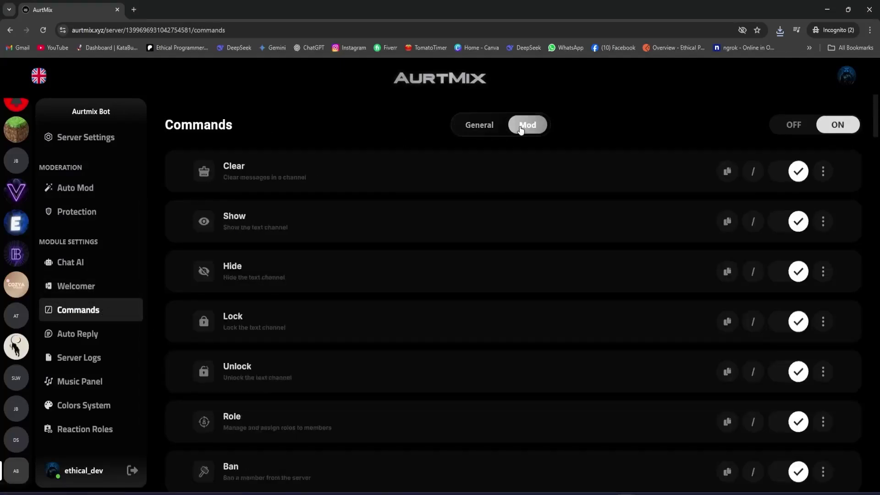
{"action": "left_click", "coordinate": [491, 130]}
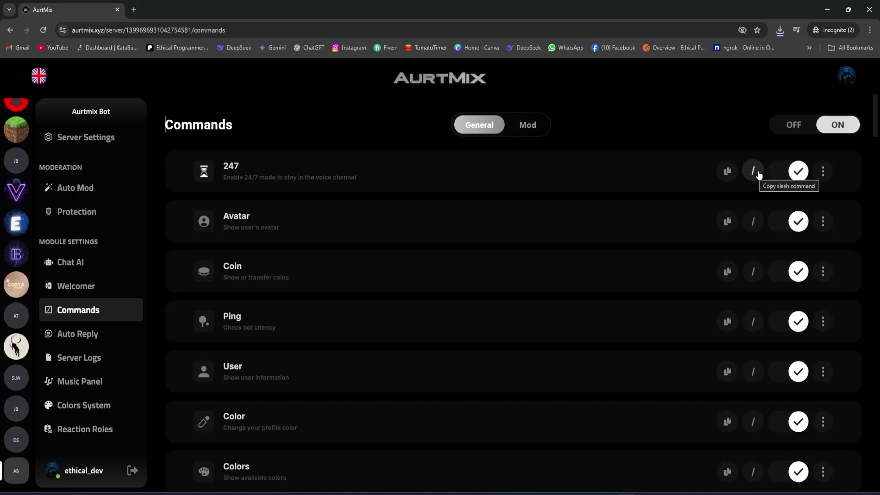
Step: Toggle the 247 command off and back on, and inspect its alias, enabled role and enabled channel options without changing them
{"action": "left_click", "coordinate": [799, 177]}
{"action": "left_click", "coordinate": [800, 177]}
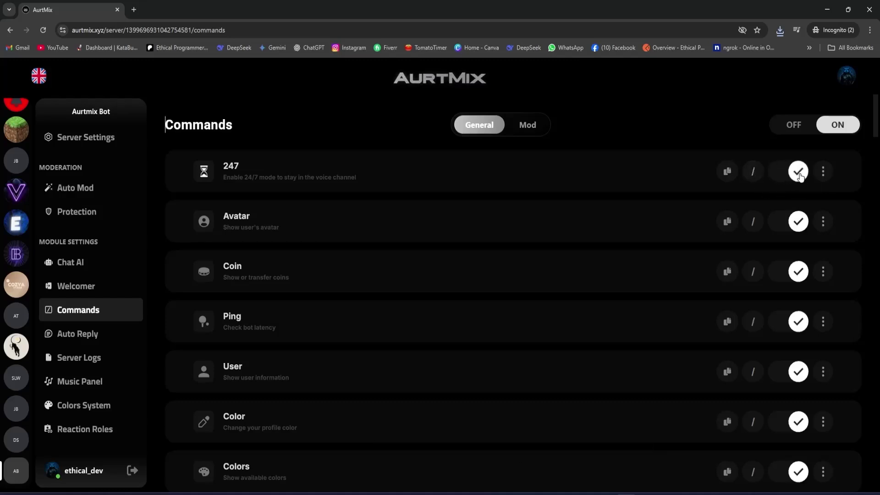
{"action": "left_click", "coordinate": [824, 178]}
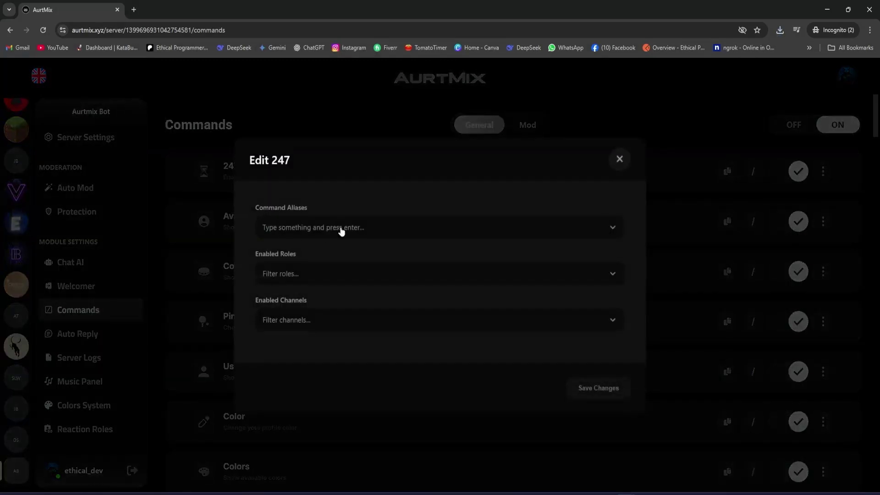
{"action": "left_click", "coordinate": [316, 273]}
{"action": "left_click", "coordinate": [315, 273]}
{"action": "left_click", "coordinate": [316, 320]}
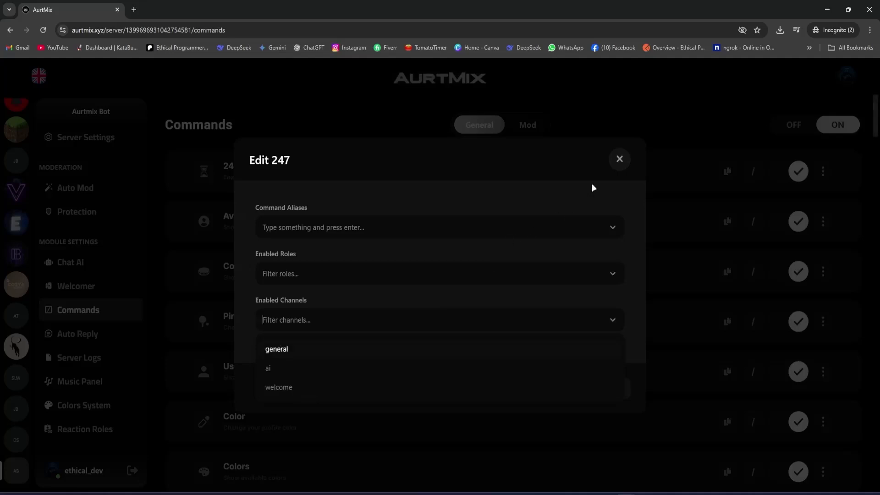
{"action": "left_click", "coordinate": [619, 158]}
Step: Turn on the Auto Reply module and add general to its Allowed Channels
{"action": "left_click", "coordinate": [74, 342]}
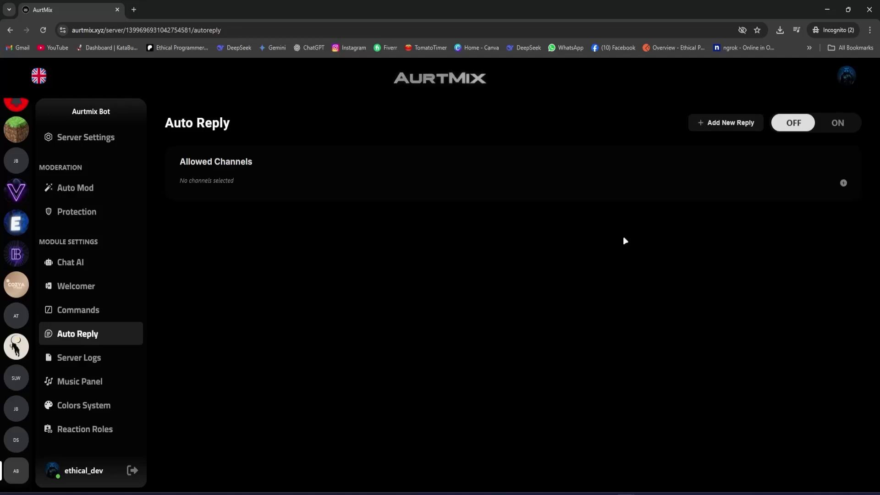
{"action": "left_click", "coordinate": [828, 128]}
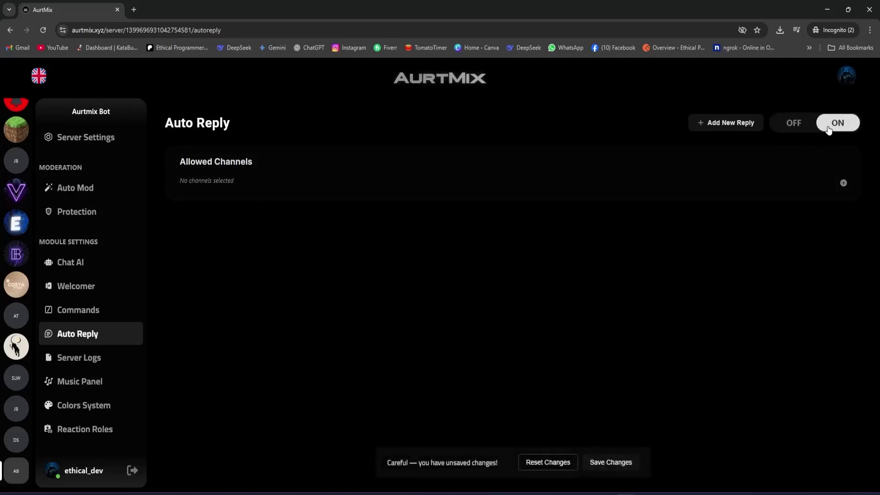
{"action": "left_click", "coordinate": [843, 183]}
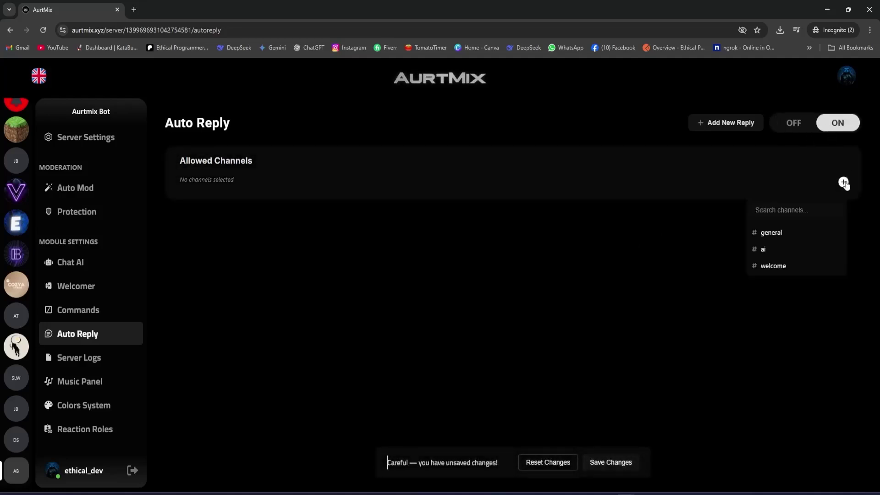
{"action": "left_click", "coordinate": [772, 232]}
Step: Add and save a new auto reply with the question "hi" and the reply "hello"
{"action": "left_click", "coordinate": [732, 128]}
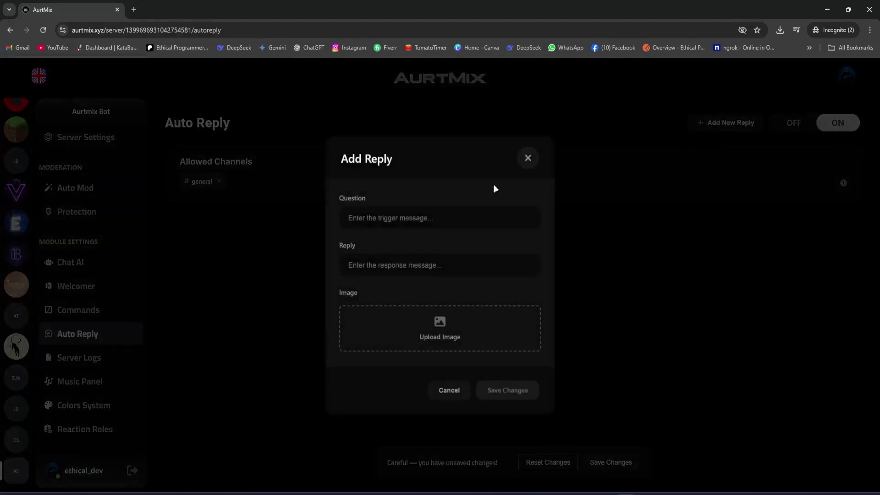
{"action": "left_click", "coordinate": [436, 218]}
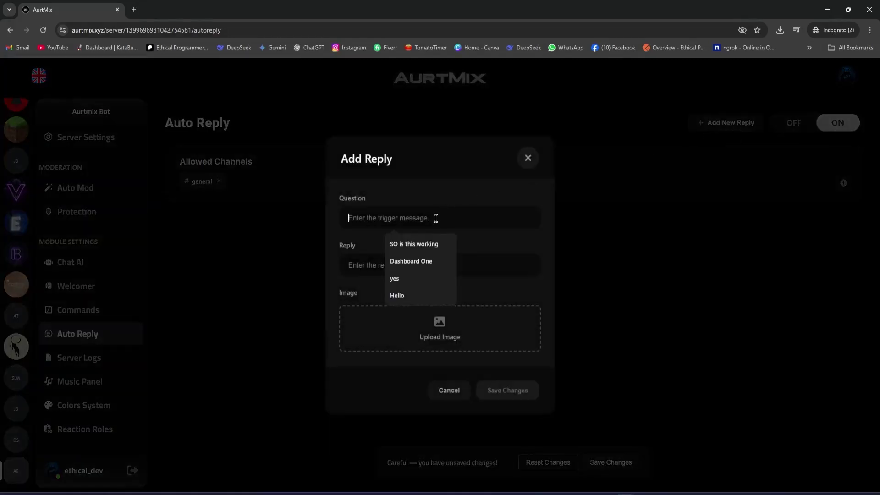
{"action": "type", "text": "hi"}
{"action": "key", "text": "Tab"}
{"action": "type", "text": "hell"}
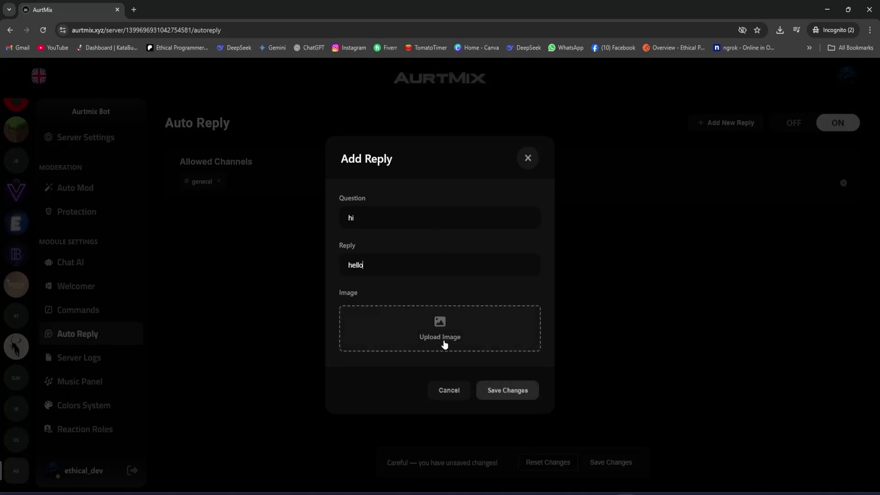
{"action": "left_click", "coordinate": [504, 393]}
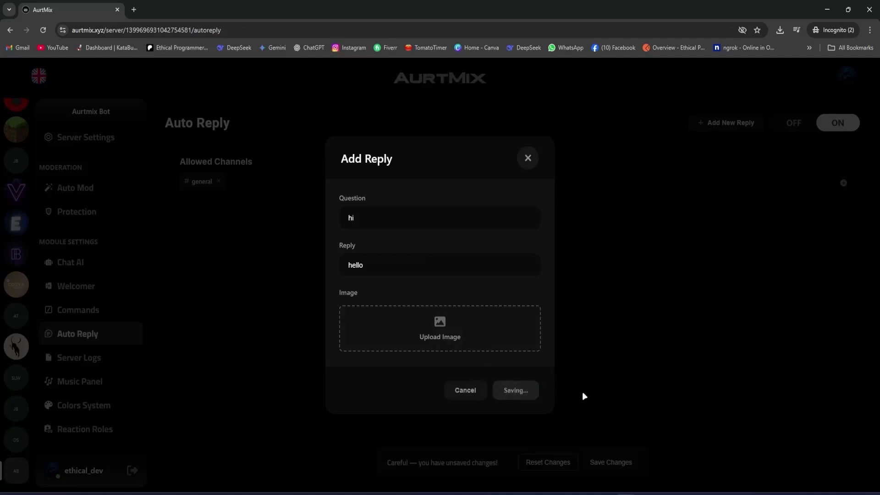
Step: Switch to Discord, send "hi" in #general to test the auto reply, and return to the AurtMix dashboard
{"action": "left_click", "coordinate": [568, 493]}
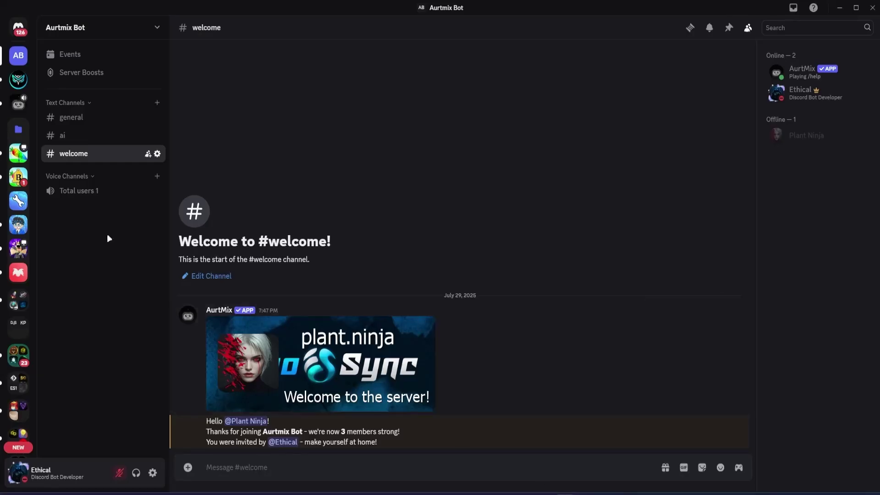
{"action": "left_click", "coordinate": [82, 120]}
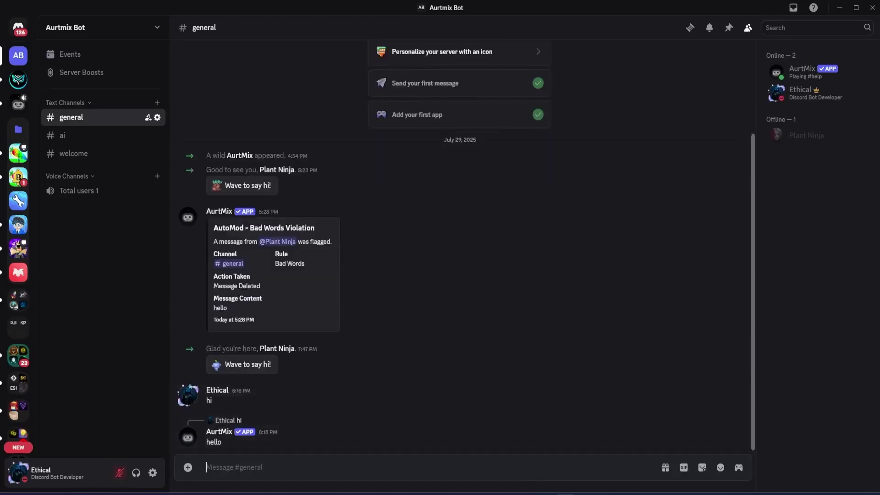
{"action": "mouse_move", "coordinate": [625, 489]}
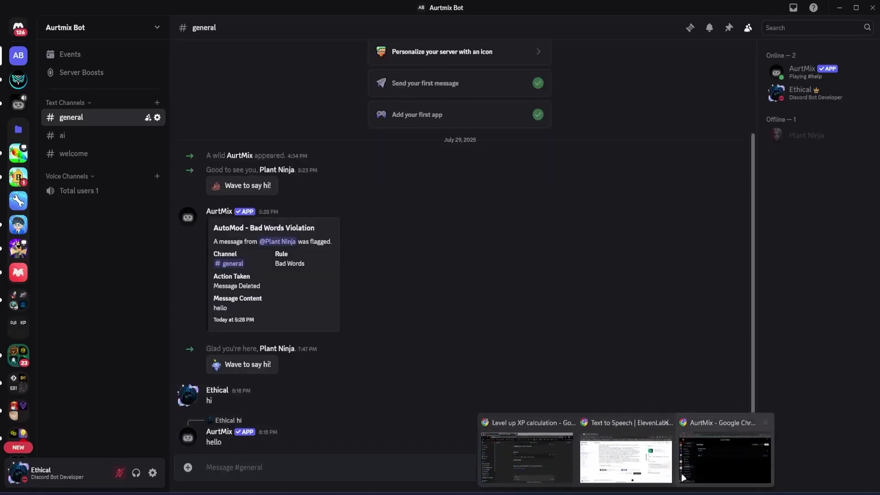
{"action": "left_click", "coordinate": [726, 453]}
Step: In Server Logs, enable Message Delete with the welcome channel and a red color, turn the module on, and save
{"action": "left_click", "coordinate": [101, 355]}
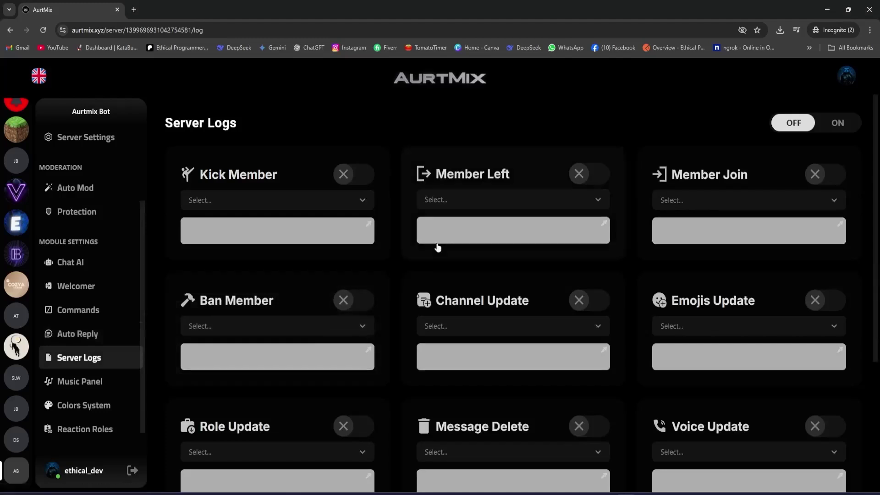
{"action": "scroll", "coordinate": [435, 252], "scroll_direction": "down", "scroll_amount": 2}
{"action": "scroll", "coordinate": [435, 252], "scroll_direction": "up", "scroll_amount": 1}
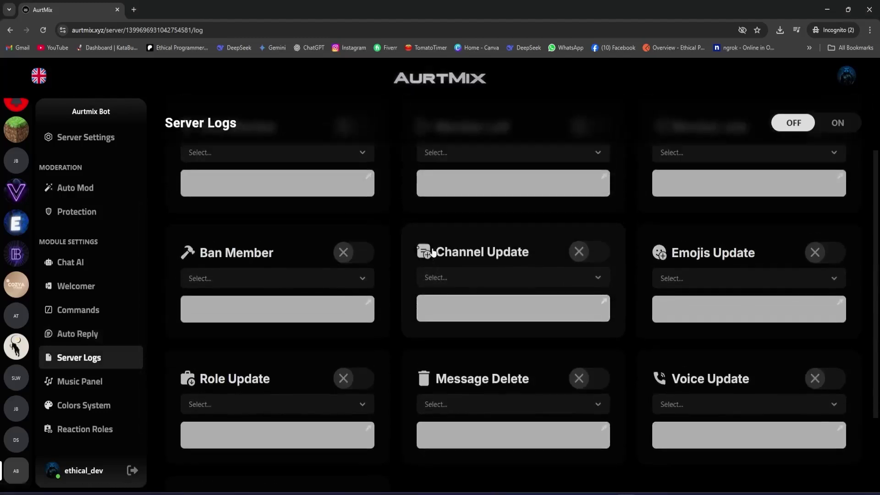
{"action": "scroll", "coordinate": [435, 252], "scroll_direction": "down", "scroll_amount": 2}
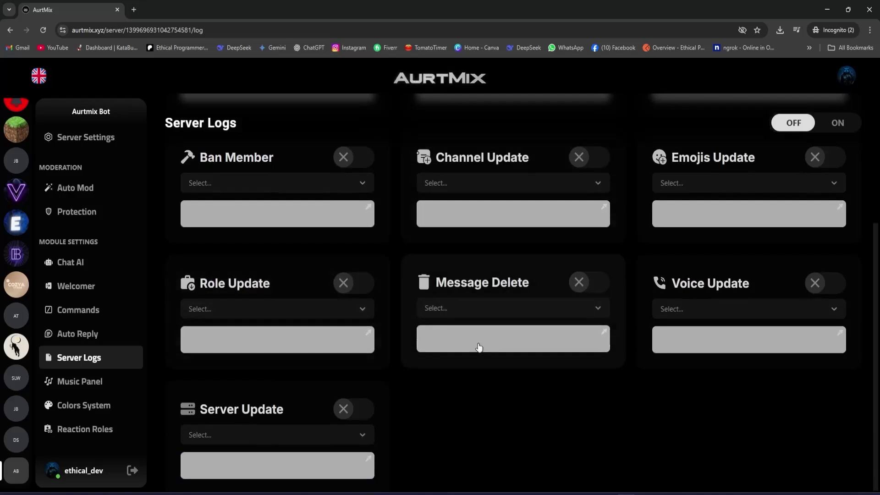
{"action": "left_click", "coordinate": [586, 287]}
{"action": "left_click", "coordinate": [574, 309]}
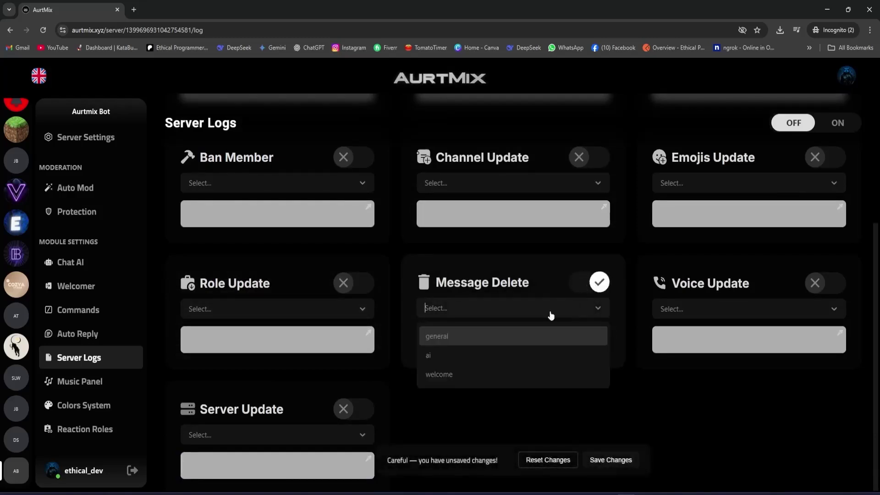
{"action": "left_click", "coordinate": [481, 377]}
{"action": "left_click", "coordinate": [484, 348]}
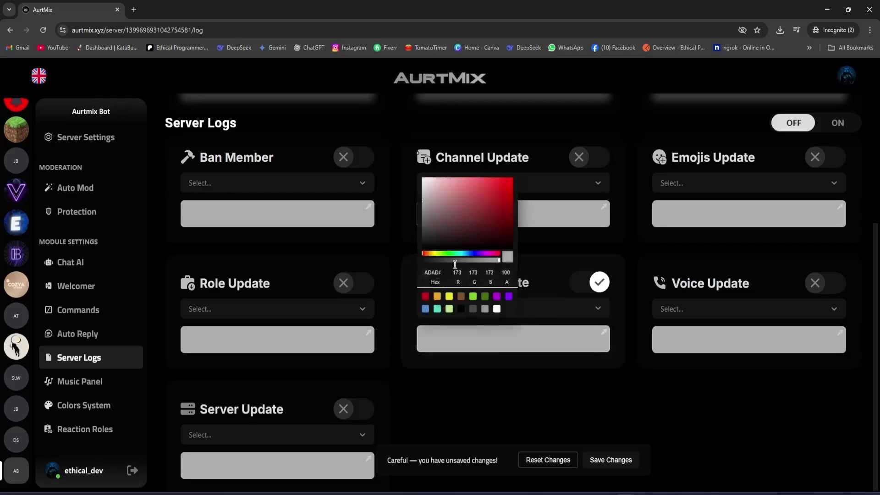
{"action": "left_click", "coordinate": [503, 178]}
{"action": "left_click", "coordinate": [593, 462]}
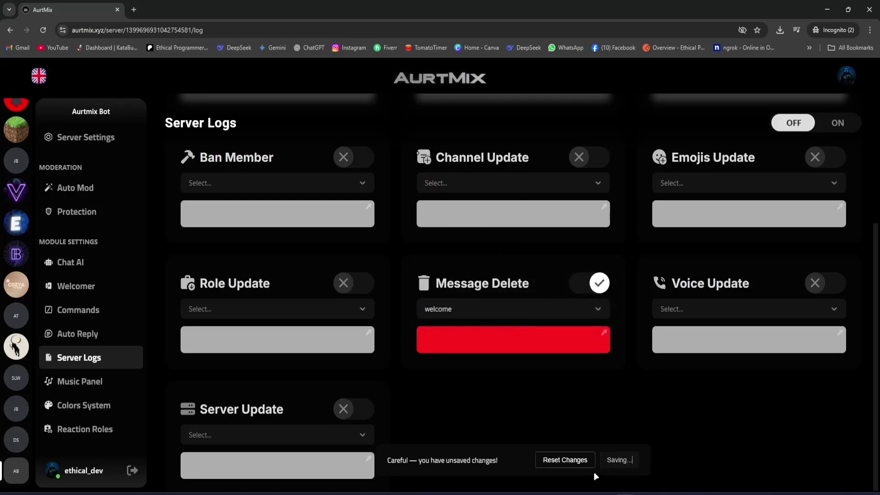
{"action": "left_click", "coordinate": [832, 122]}
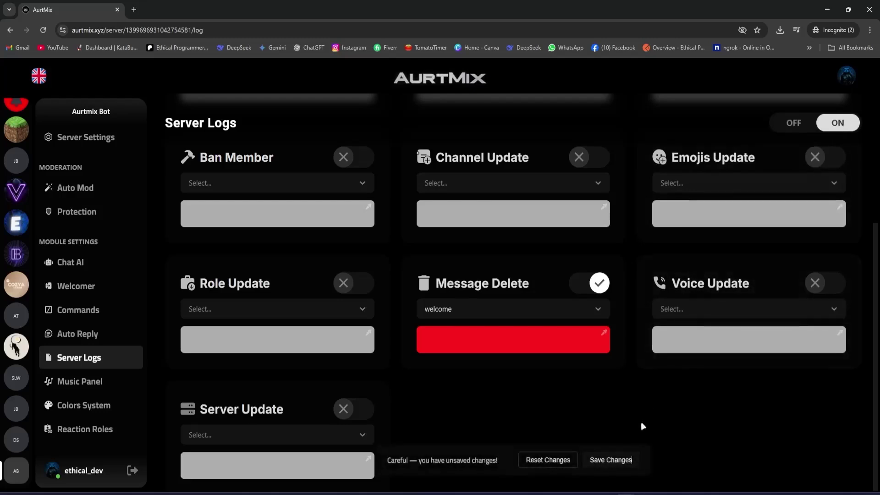
{"action": "left_click", "coordinate": [617, 459]}
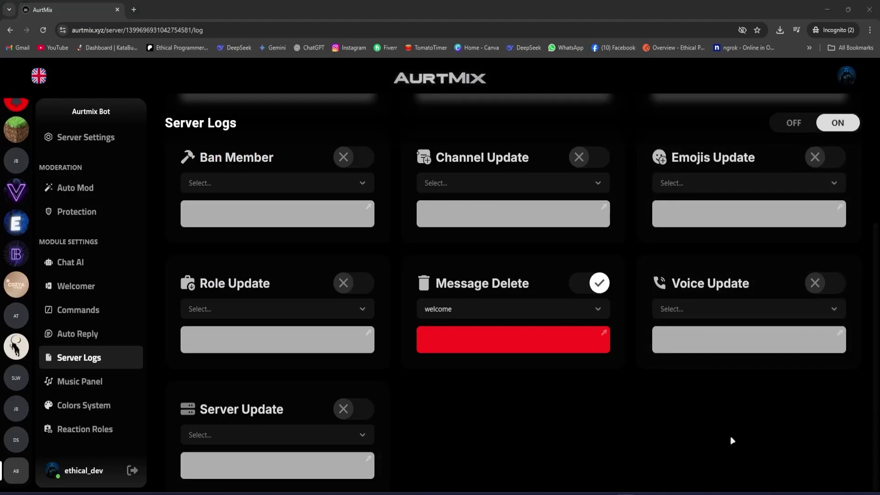
Step: Switch to Discord, delete both "hi" messages in #general, and view the deletion log in #welcome
{"action": "key", "text": "alt+Tab"}
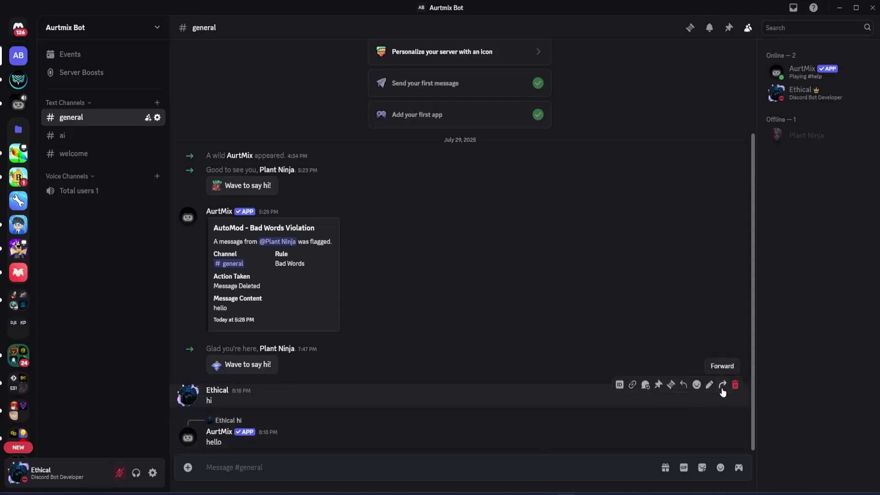
{"action": "left_click", "coordinate": [733, 384], "text": "shift"}
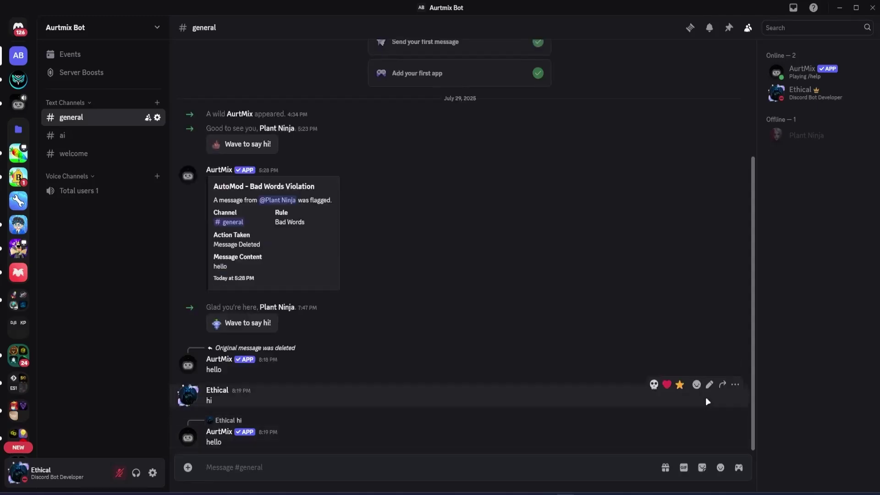
{"action": "left_click", "coordinate": [735, 385], "text": "shift"}
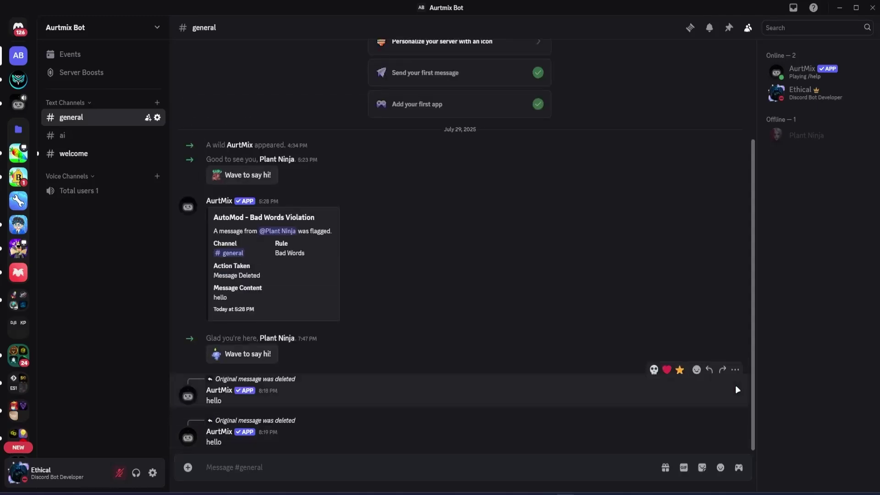
{"action": "left_click", "coordinate": [73, 154]}
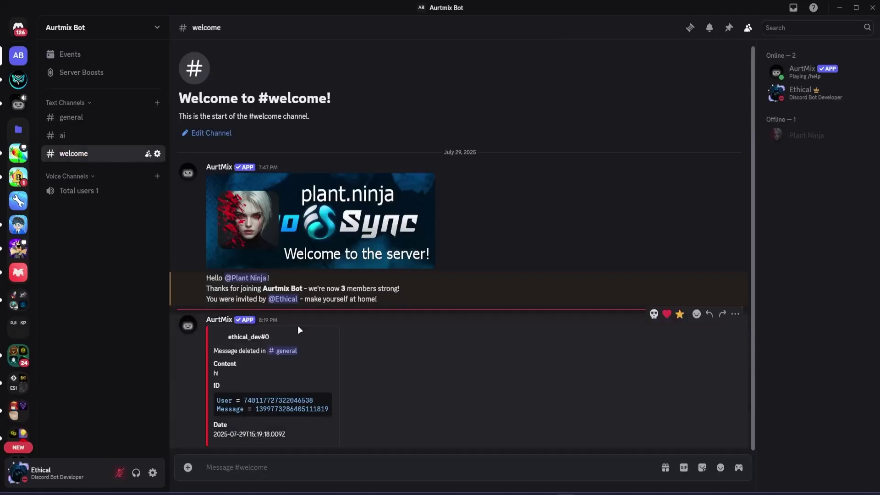
Step: Switch to the AurtMix dashboard and examine the Music Panel settings, including DJ Roles and the Play Music allowed roles
{"action": "key", "text": "alt+Tab"}
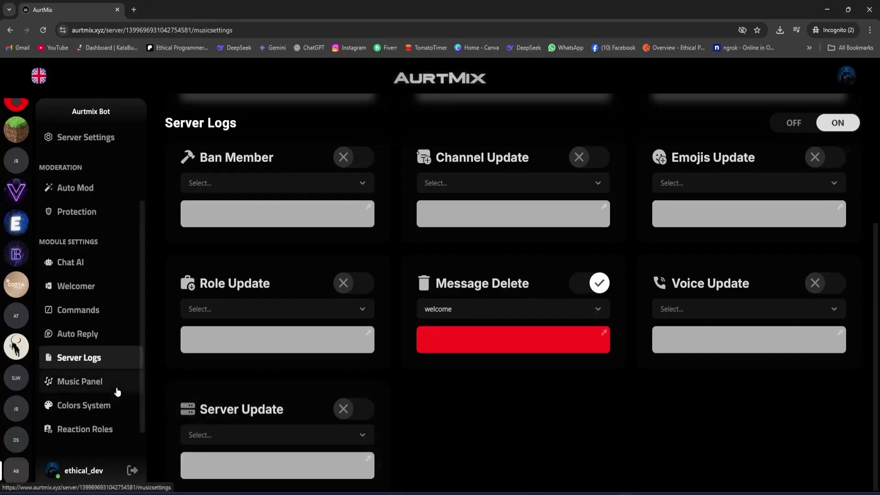
{"action": "left_click", "coordinate": [80, 381]}
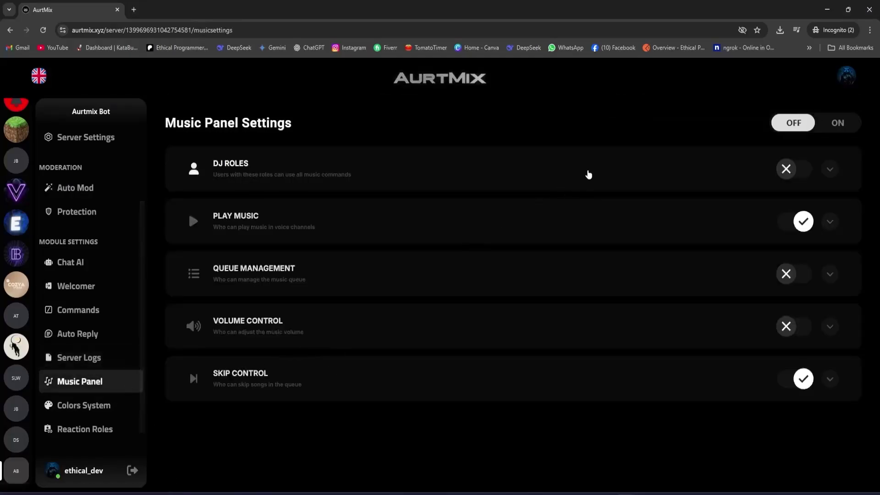
{"action": "left_click", "coordinate": [599, 179]}
{"action": "left_click", "coordinate": [600, 179]}
{"action": "left_click", "coordinate": [508, 208]}
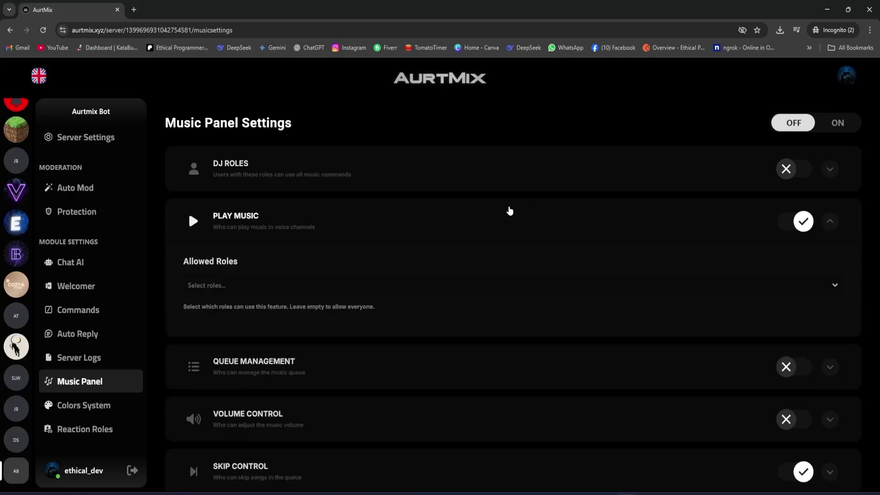
{"action": "left_click", "coordinate": [508, 208]}
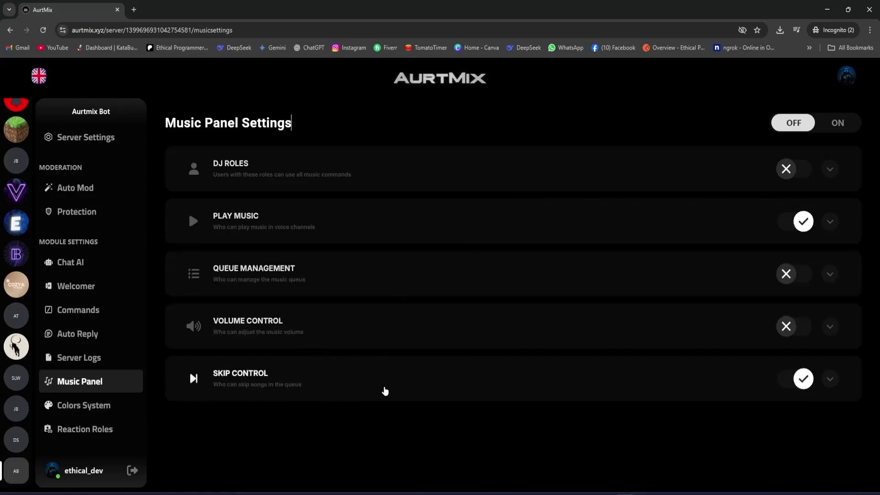
Step: Open the dashboard's Colors System module, and switch to Discord to view the server's list of roles
{"action": "left_click", "coordinate": [108, 406]}
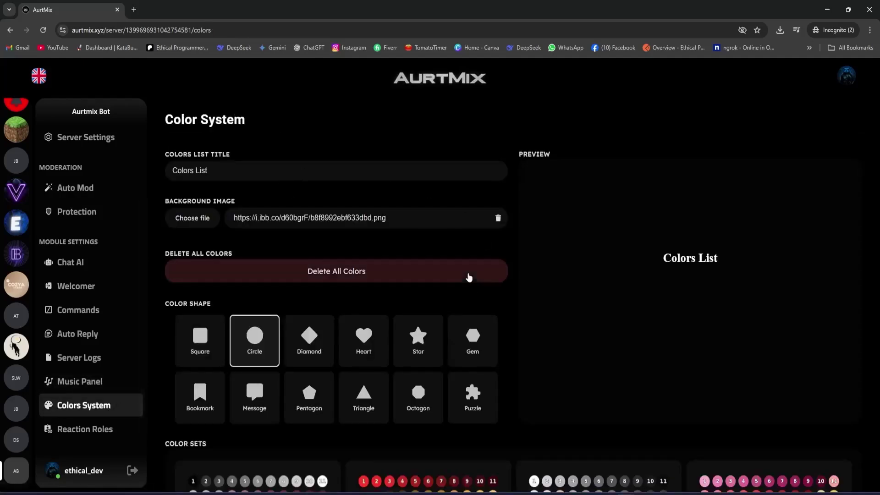
{"action": "key", "text": "alt+Tab"}
{"action": "left_click", "coordinate": [110, 28]}
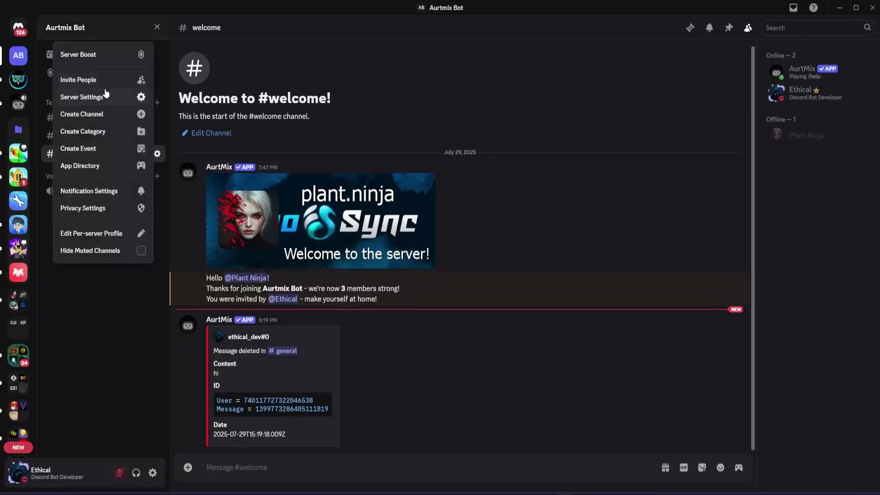
{"action": "left_click", "coordinate": [112, 98]}
{"action": "left_click", "coordinate": [219, 239]}
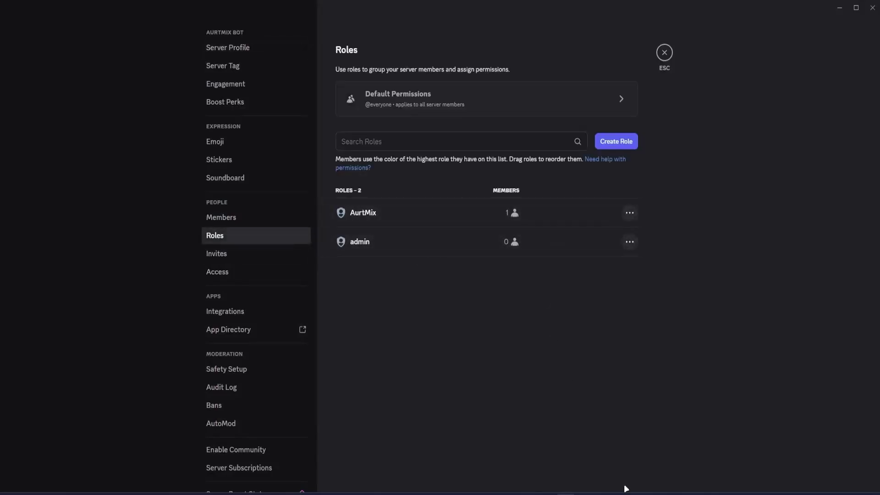
Step: Switch to the AurtMix dashboard and examine the Color System's title, background, shape and color set options, keeping the Circle shape
{"action": "left_click", "coordinate": [726, 467]}
{"action": "left_click_drag", "start_coordinate": [243, 171], "coordinate": [176, 171]}
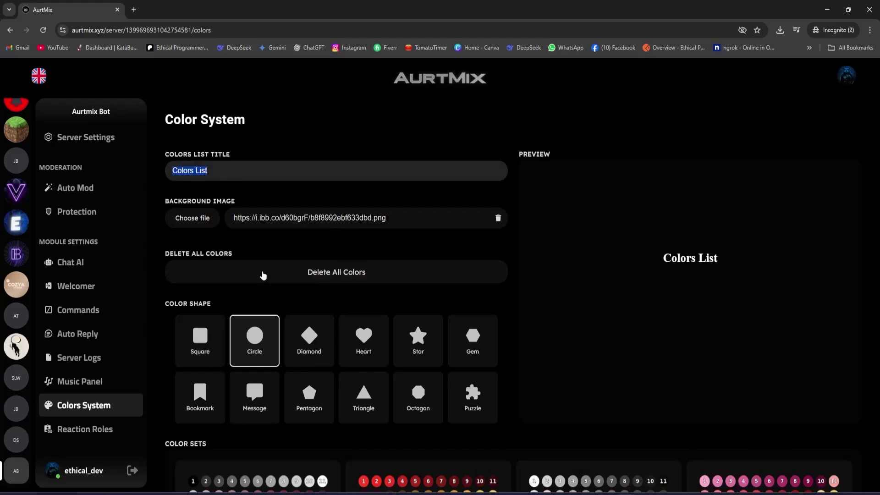
{"action": "scroll", "coordinate": [321, 215], "scroll_direction": "down", "scroll_amount": 2}
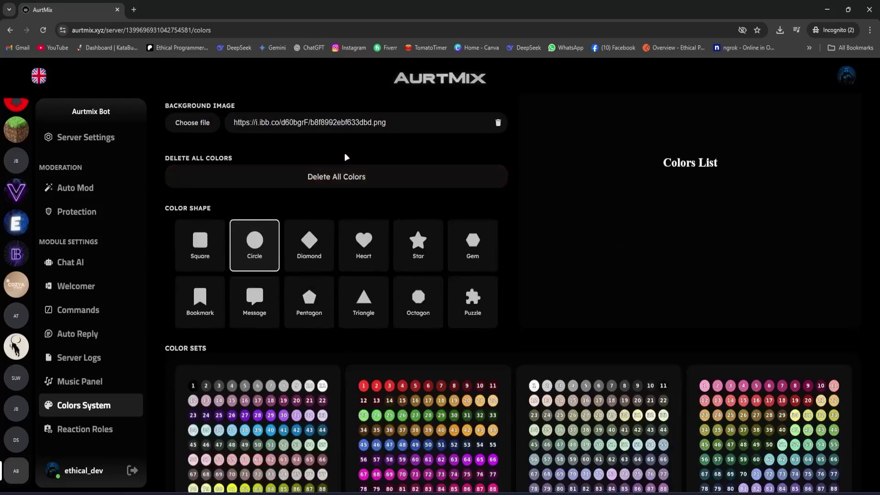
{"action": "scroll", "coordinate": [383, 186], "scroll_direction": "up", "scroll_amount": 1}
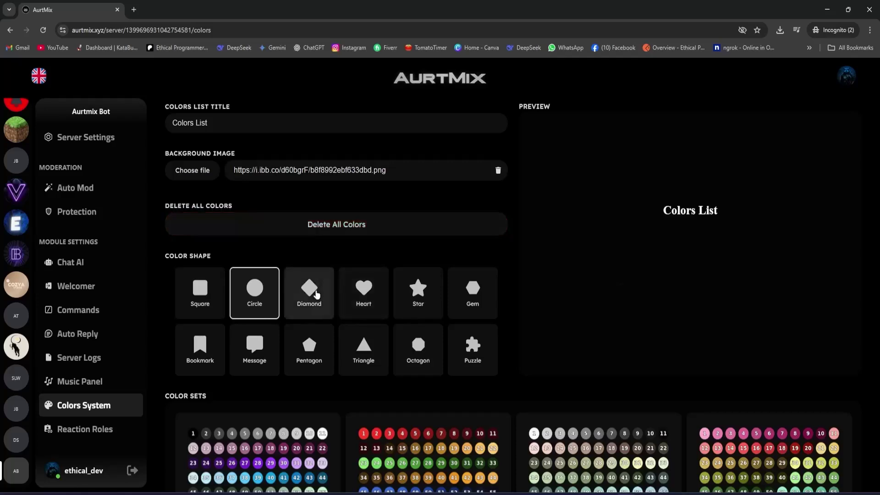
{"action": "left_click", "coordinate": [345, 294]}
{"action": "left_click", "coordinate": [243, 297]}
{"action": "scroll", "coordinate": [326, 289], "scroll_direction": "down", "scroll_amount": 4}
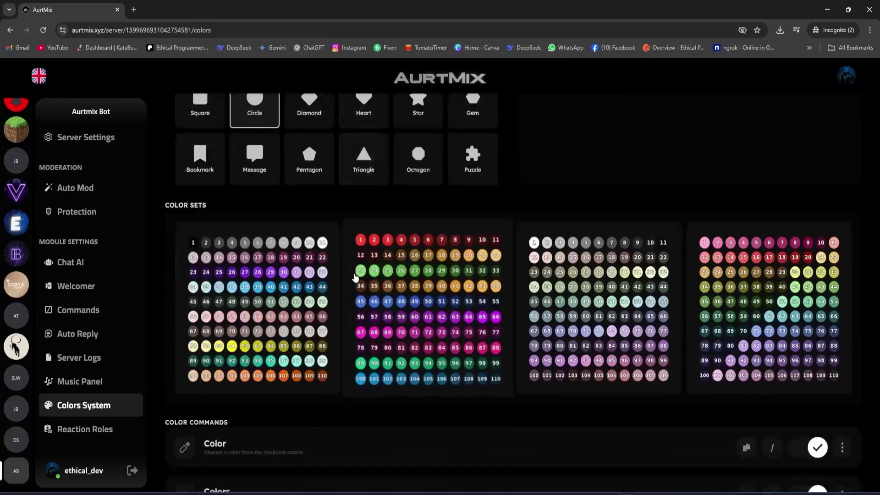
Step: Create the 110 colors of the second color set, which starts with reds, and check the server's roles in Discord
{"action": "left_click", "coordinate": [429, 320]}
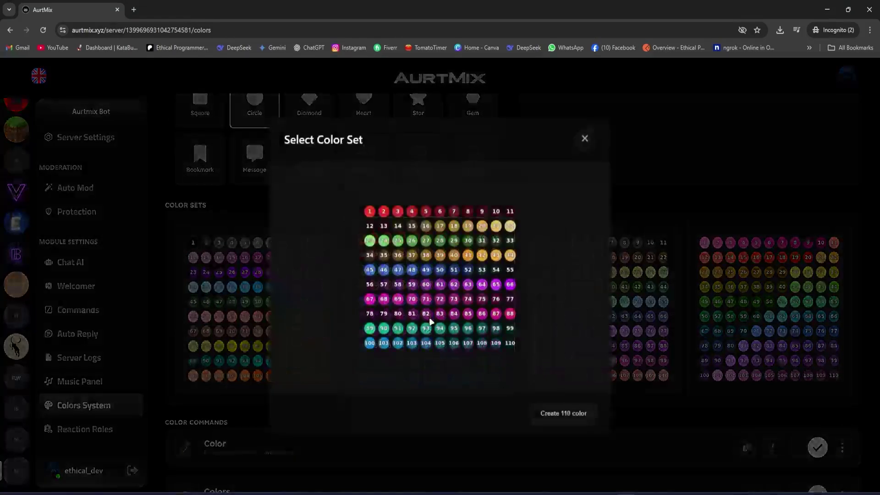
{"action": "left_click", "coordinate": [561, 418]}
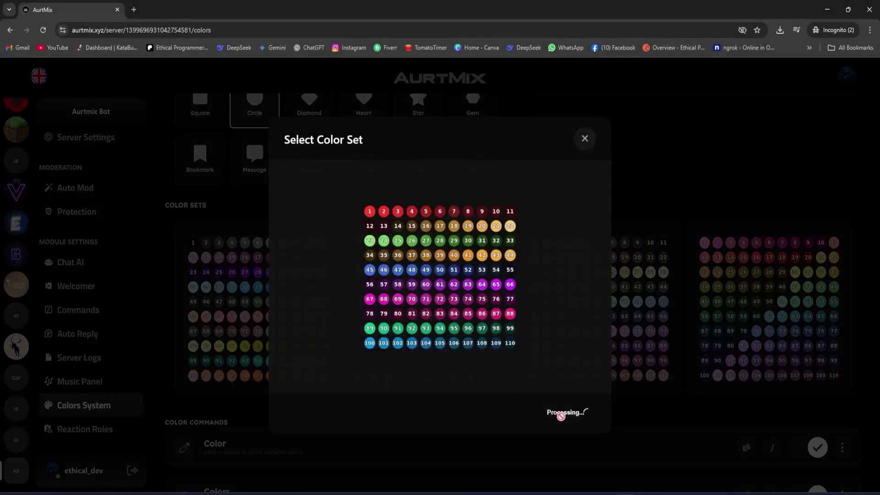
{"action": "key", "text": "alt+Tab"}
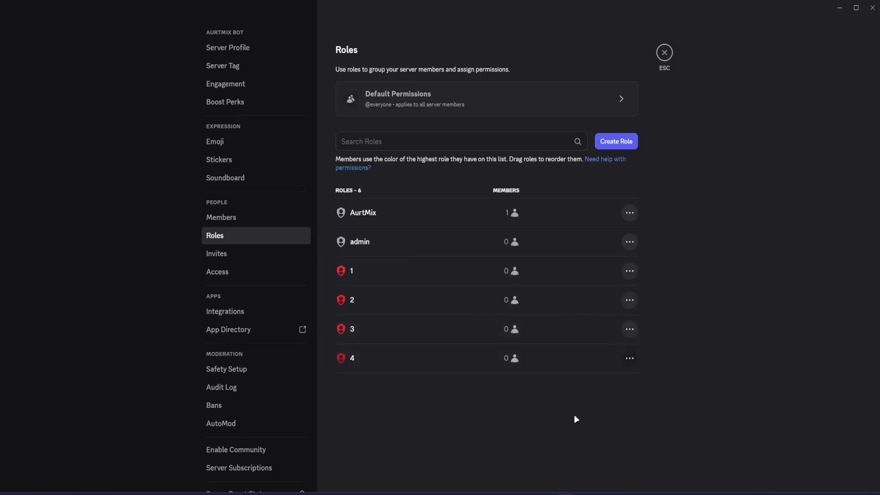
Step: Switch to the AurtMix dashboard, preview several color shapes, set the color shape to Puzzle and save the changes
{"action": "key", "text": "alt+Tab"}
{"action": "left_click", "coordinate": [418, 291]}
{"action": "left_click", "coordinate": [473, 291]}
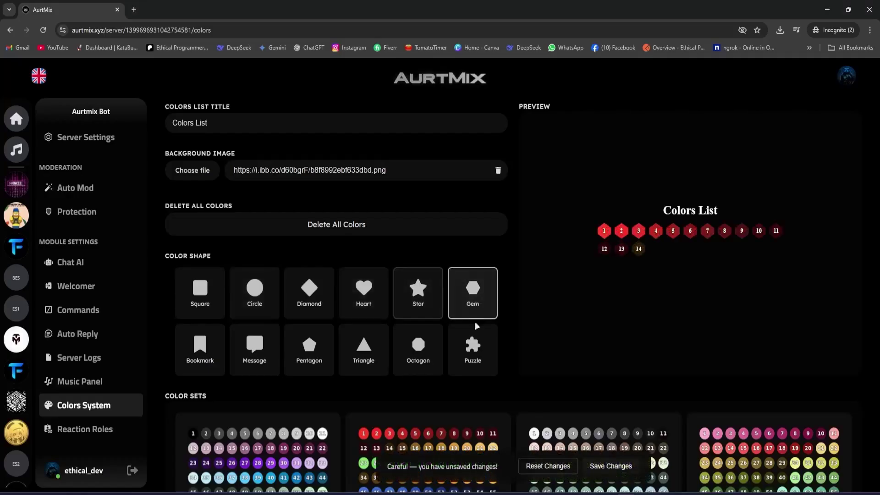
{"action": "left_click", "coordinate": [477, 348]}
{"action": "left_click", "coordinate": [418, 346]}
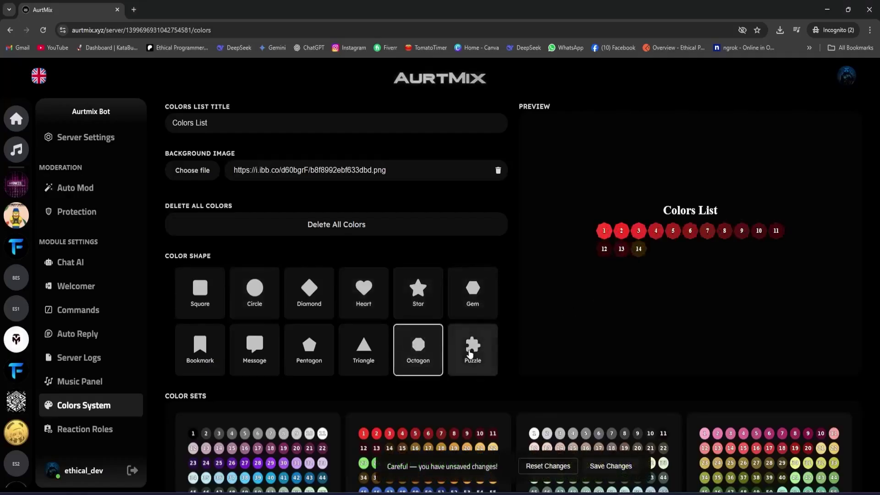
{"action": "left_click", "coordinate": [474, 347]}
{"action": "scroll", "coordinate": [541, 326], "scroll_direction": "down", "scroll_amount": 6}
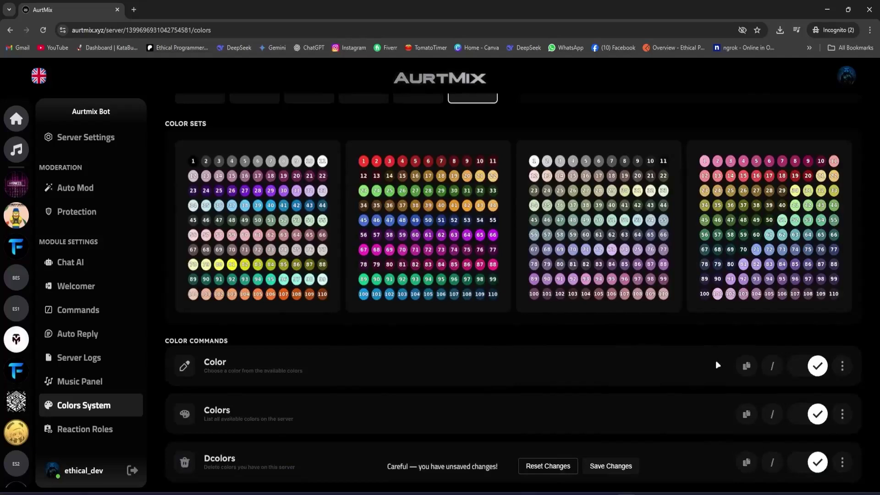
{"action": "left_click", "coordinate": [613, 467]}
{"action": "scroll", "coordinate": [637, 395], "scroll_direction": "up", "scroll_amount": 5}
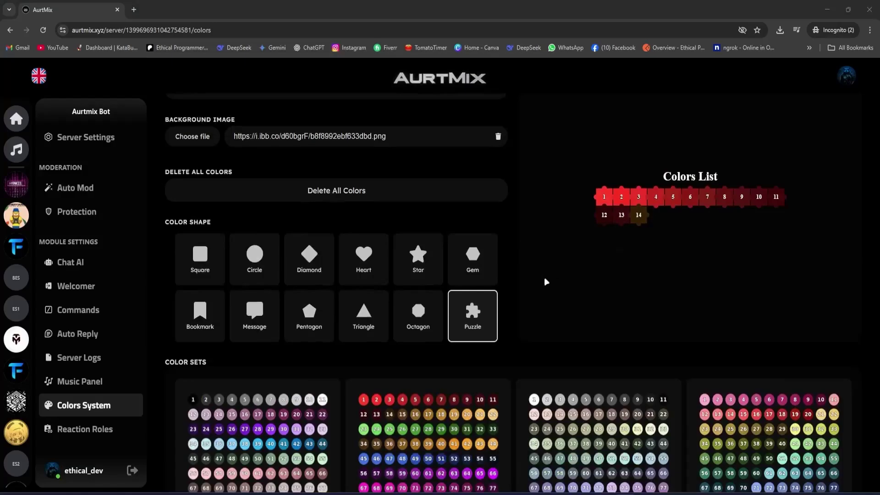
Step: Switch to Discord, leave the server settings and run AurtMix's /colors command in the welcome channel
{"action": "key", "text": "alt+Tab"}
{"action": "left_click", "coordinate": [802, 92]}
{"action": "left_click", "coordinate": [802, 92]}
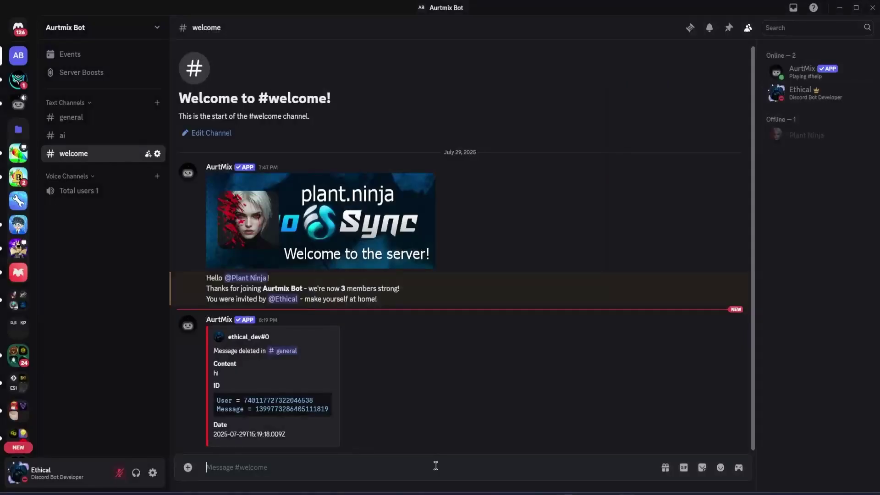
{"action": "type", "text": "/colo"}
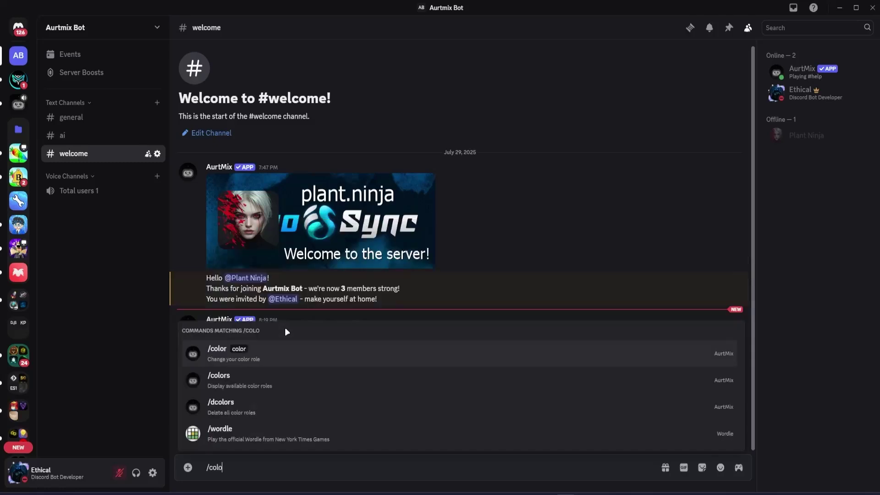
{"action": "type", "text": "rs"}
{"action": "left_click", "coordinate": [293, 407]}
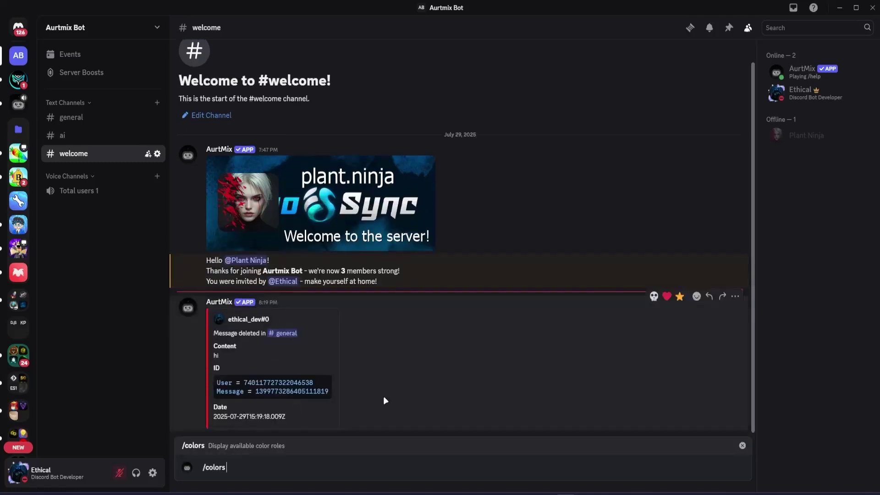
{"action": "key", "text": "Return"}
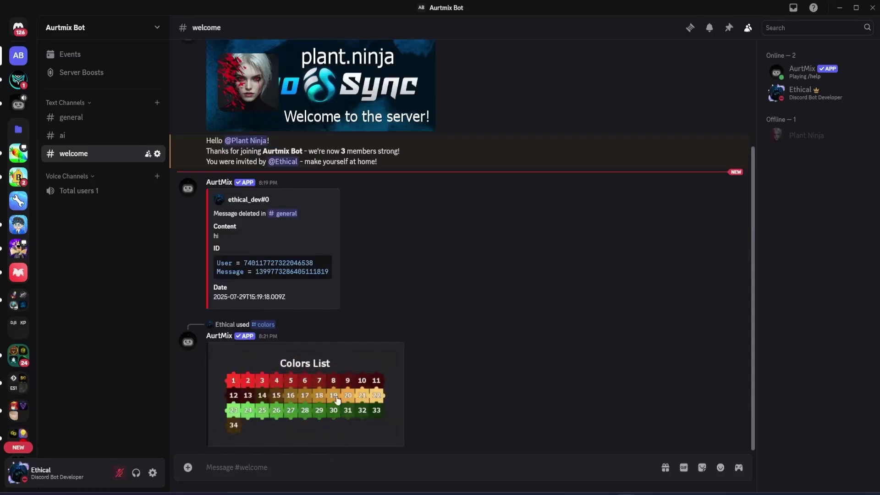
Step: Run AurtMix's /color command with color 19 and check the assigned role in your own member profile
{"action": "type", "text": "/color"}
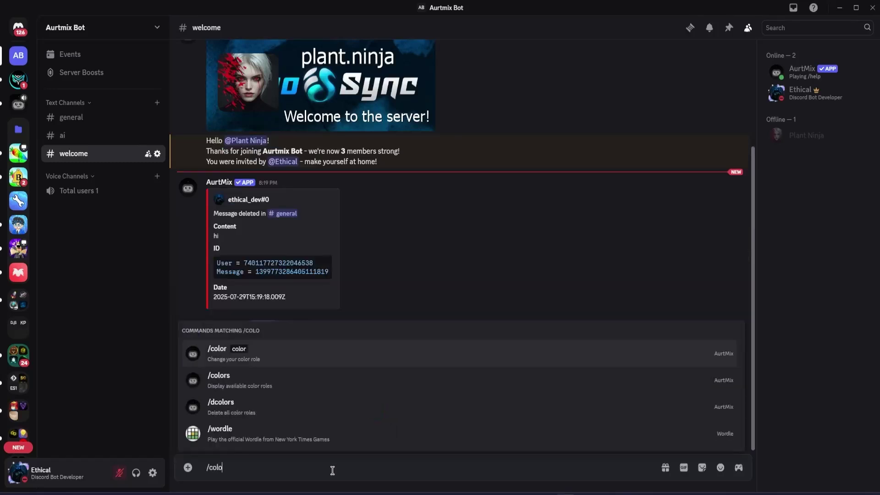
{"action": "key", "text": "Tab"}
{"action": "key", "text": "Return"}
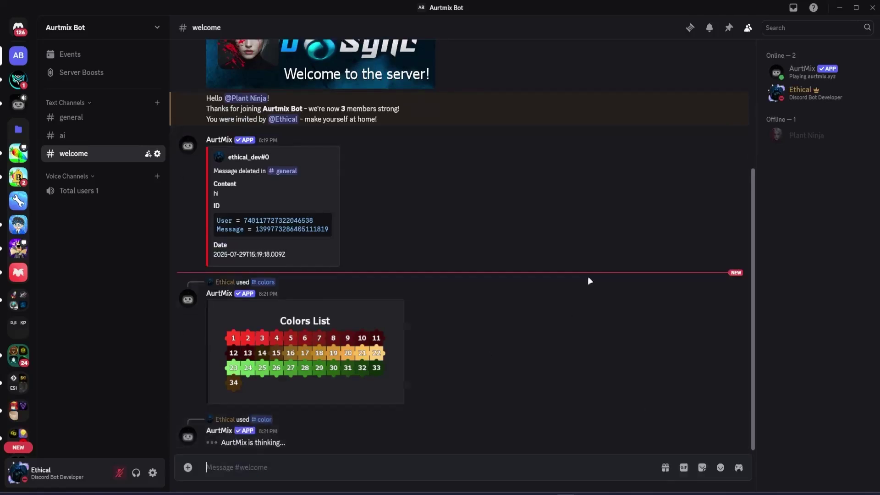
{"action": "left_click", "coordinate": [794, 90]}
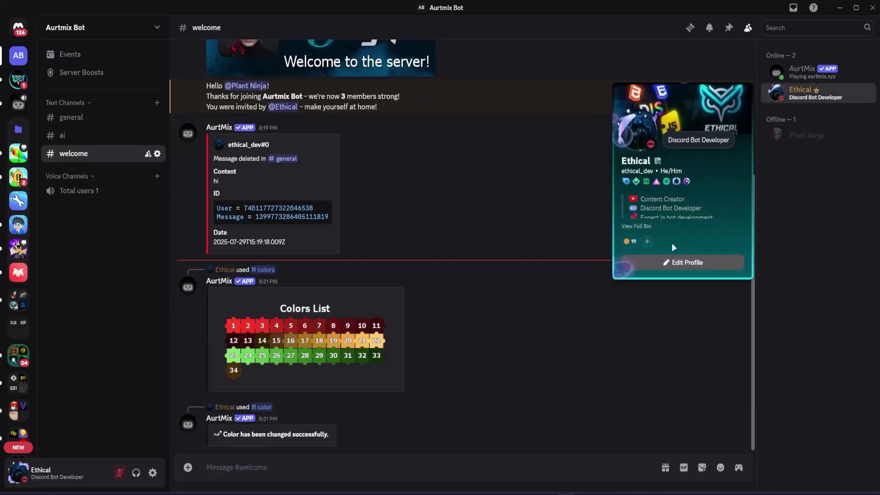
{"action": "left_click", "coordinate": [583, 281]}
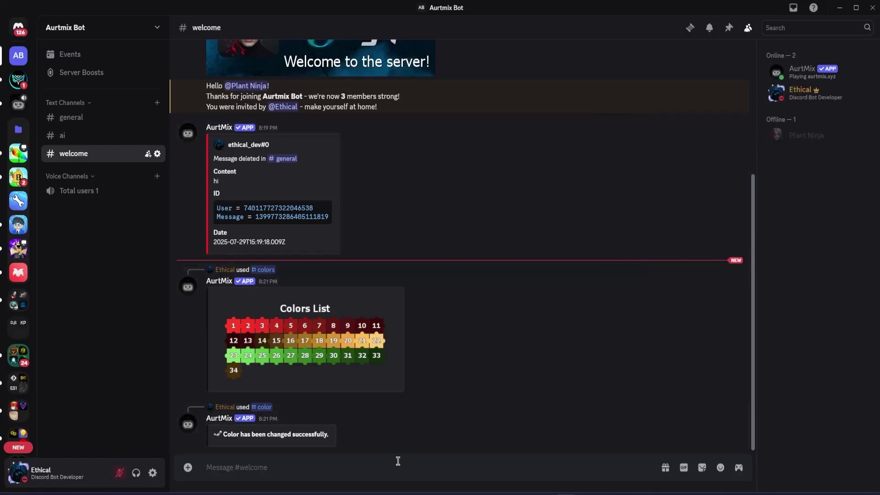
Step: Run AurtMix's /dcolors command in the welcome channel to delete all color roles
{"action": "type", "text": "/"}
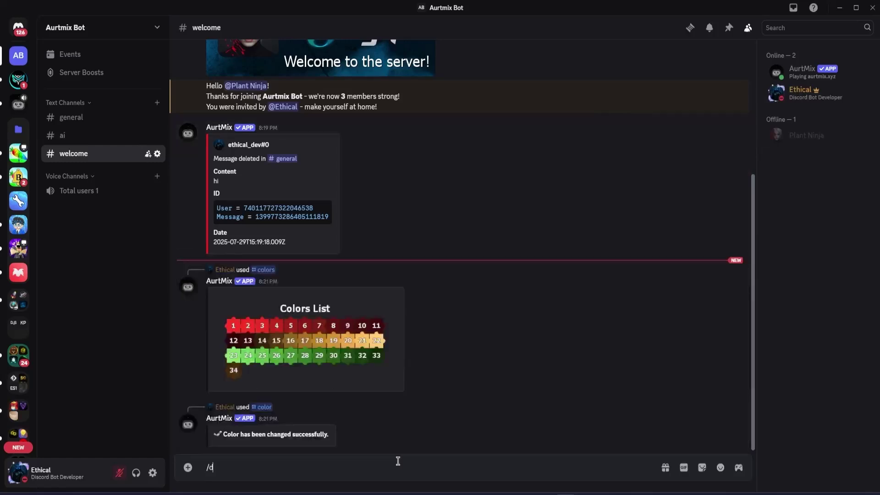
{"action": "type", "text": "/dco"}
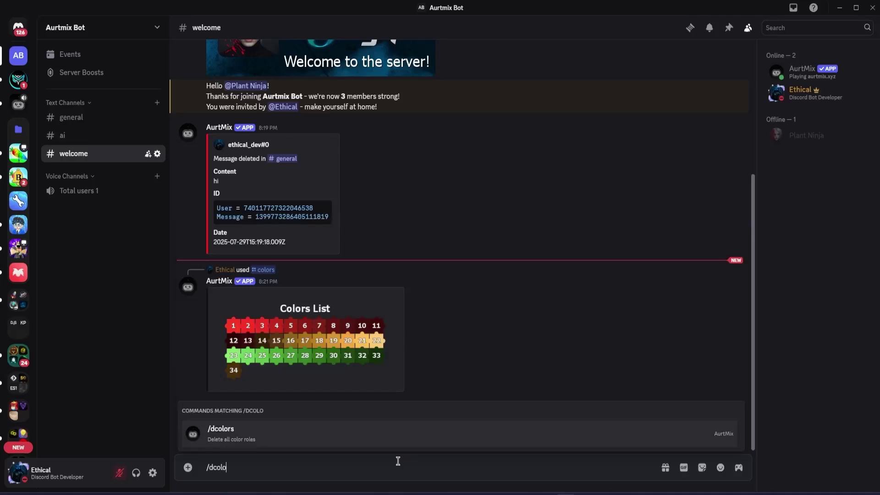
{"action": "type", "text": "lo"}
{"action": "key", "text": "Tab"}
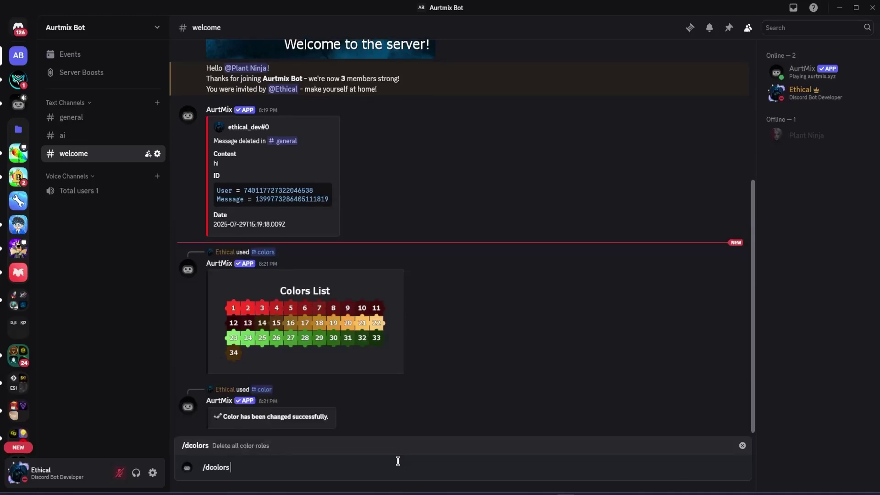